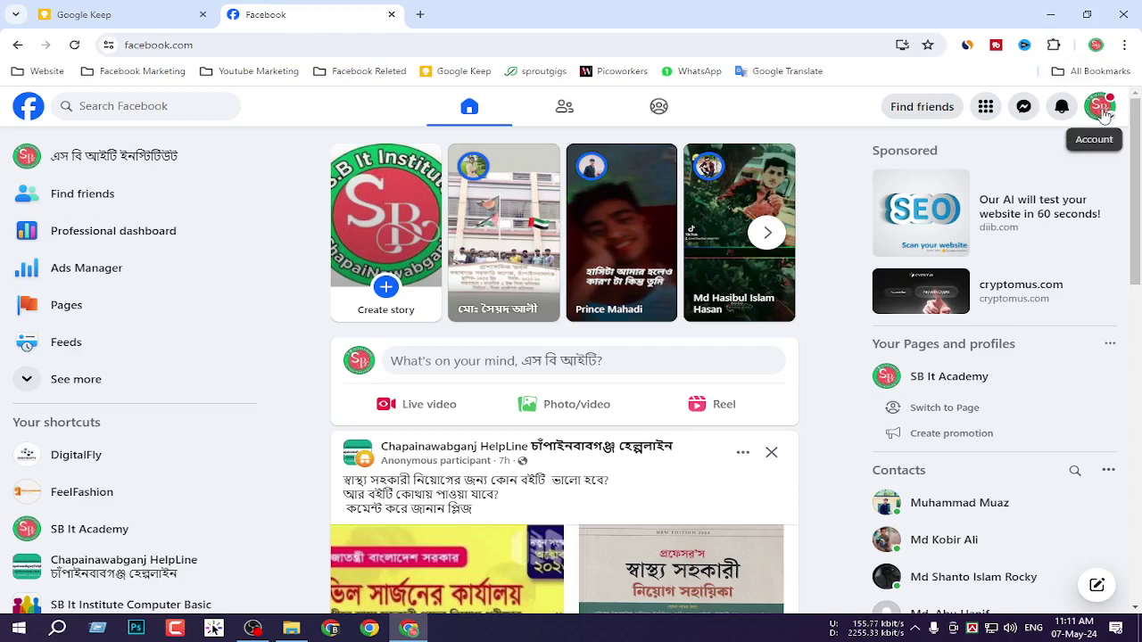
# Switch the Facebook account to act as DigitalFly and open its page profile.
pyautogui.click(1102, 108)
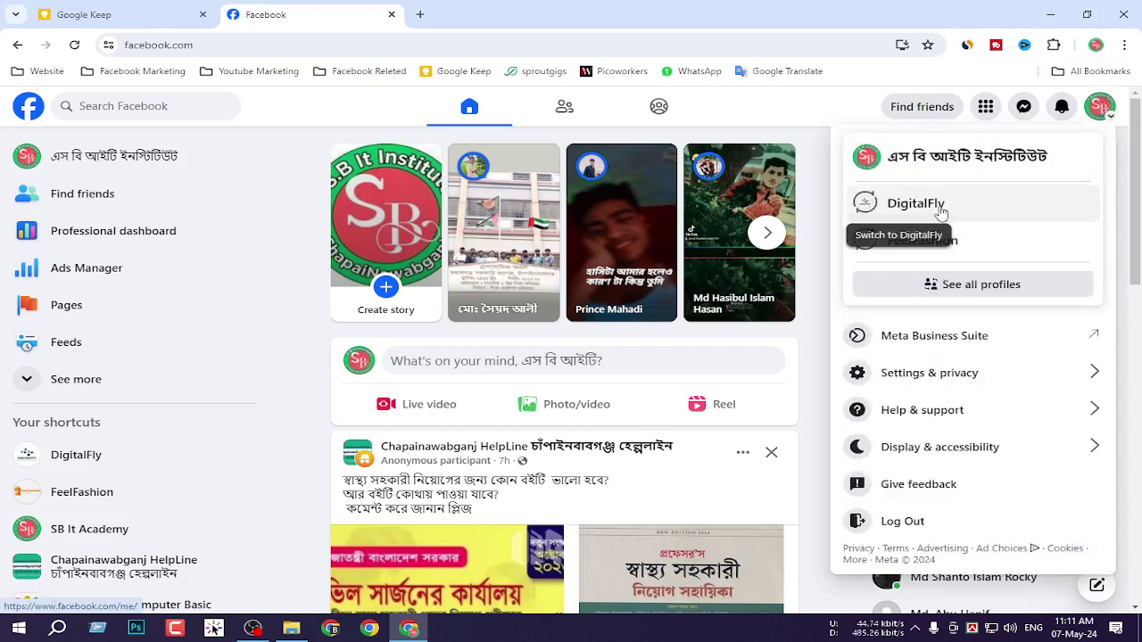
pyautogui.click(941, 212)
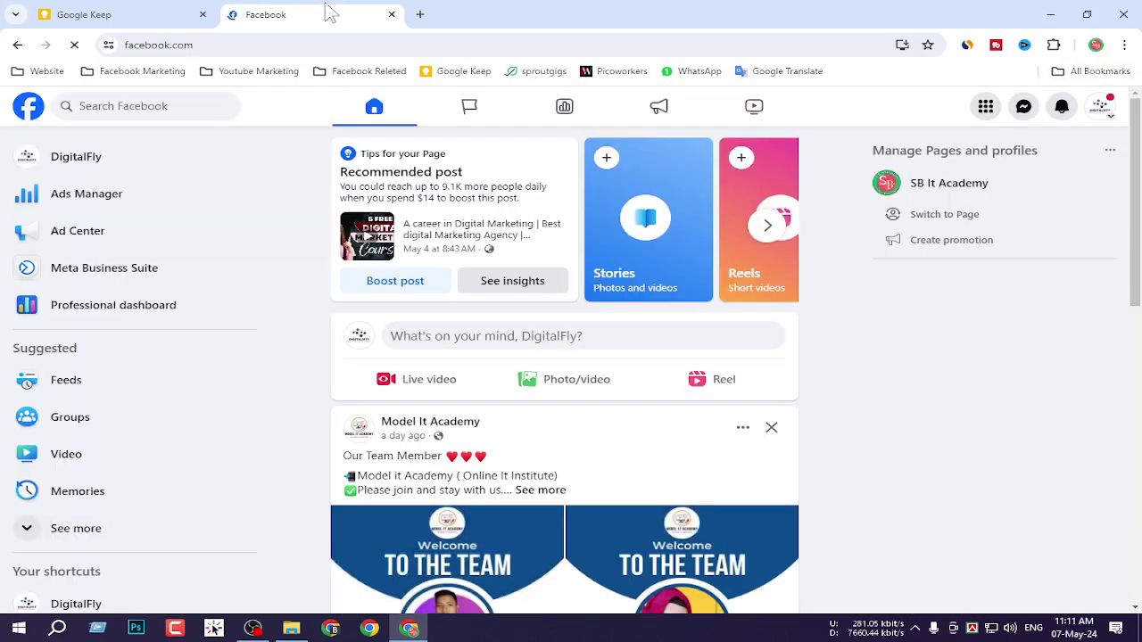
pyautogui.click(112, 168)
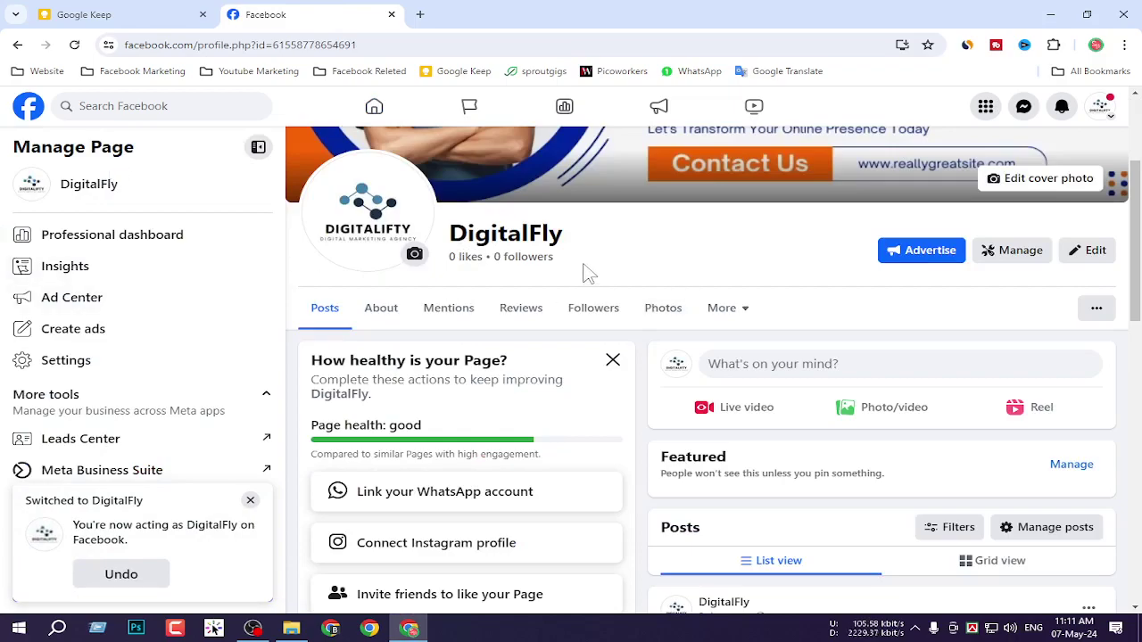
# Screenshot the DigitalFly page name with its 0 likes and 0 followers.
pyautogui.press('super+shift+s')
pyautogui.moveTo(413, 230); pyautogui.dragTo(717, 289)
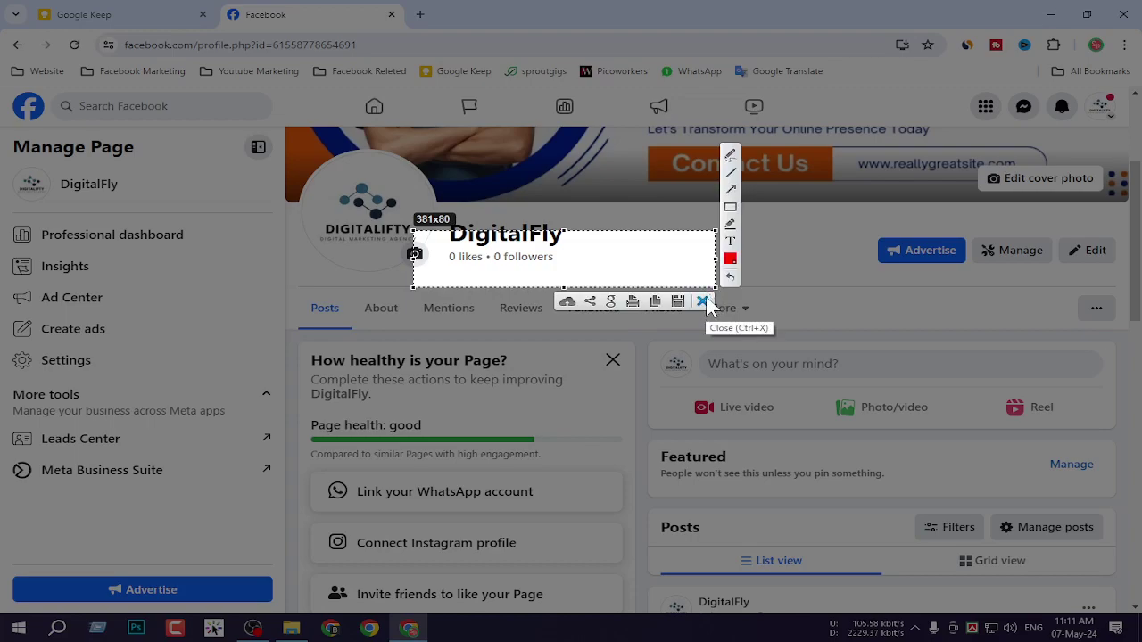
pyautogui.click(704, 303)
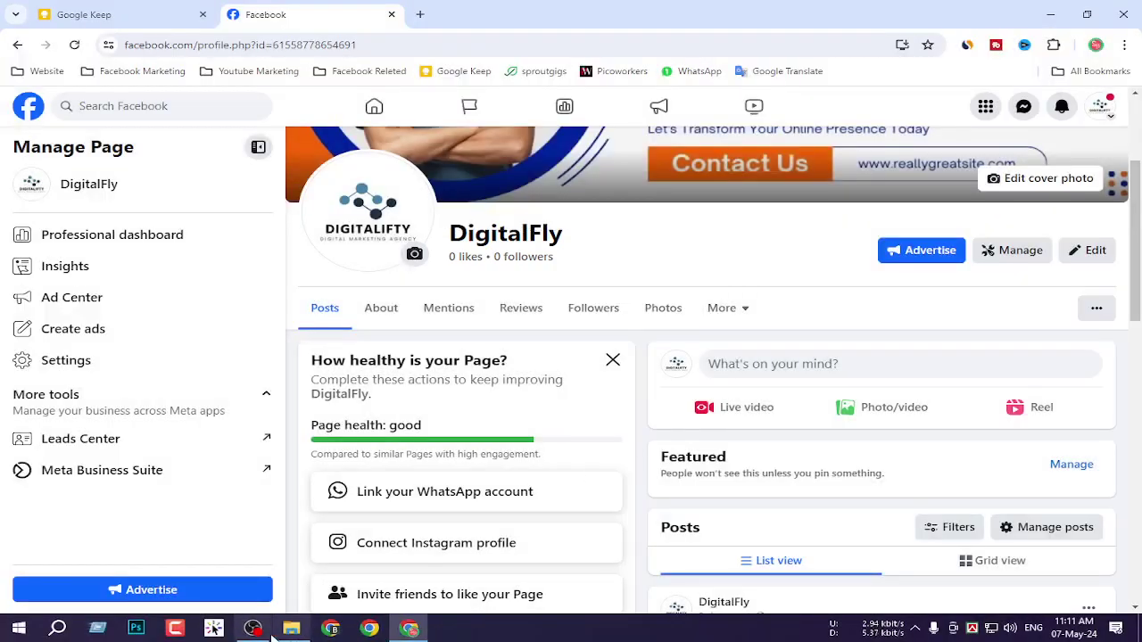
# Pause and resume the OBS recording, then minimise OBS back to the DigitalFly page.
pyautogui.click(254, 629)
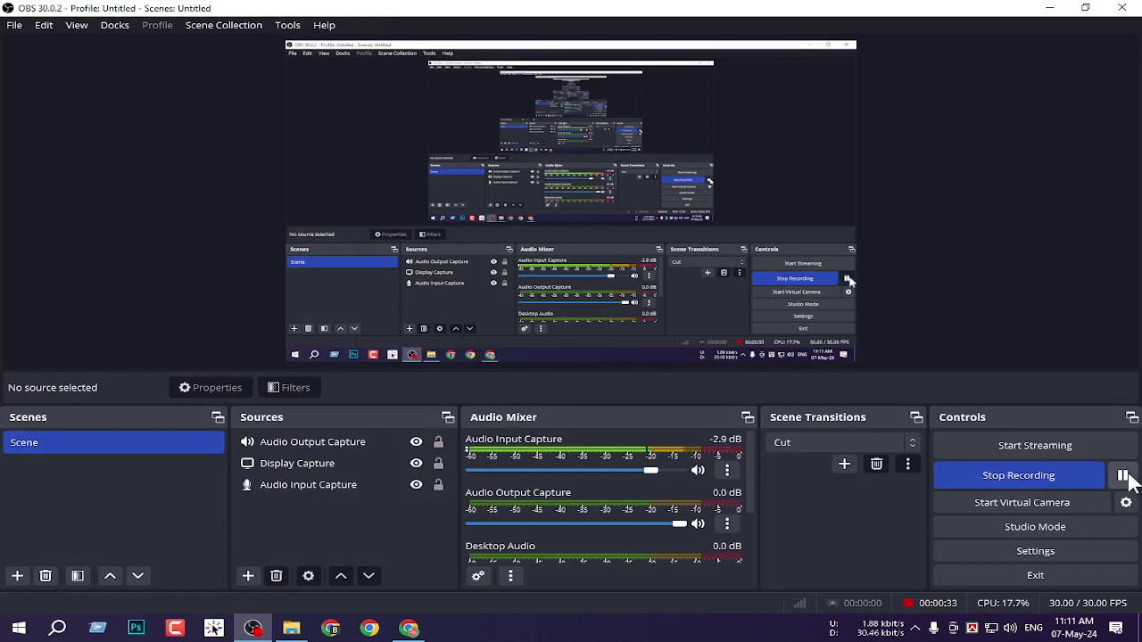
pyautogui.click(1123, 476)
pyautogui.click(1123, 476)
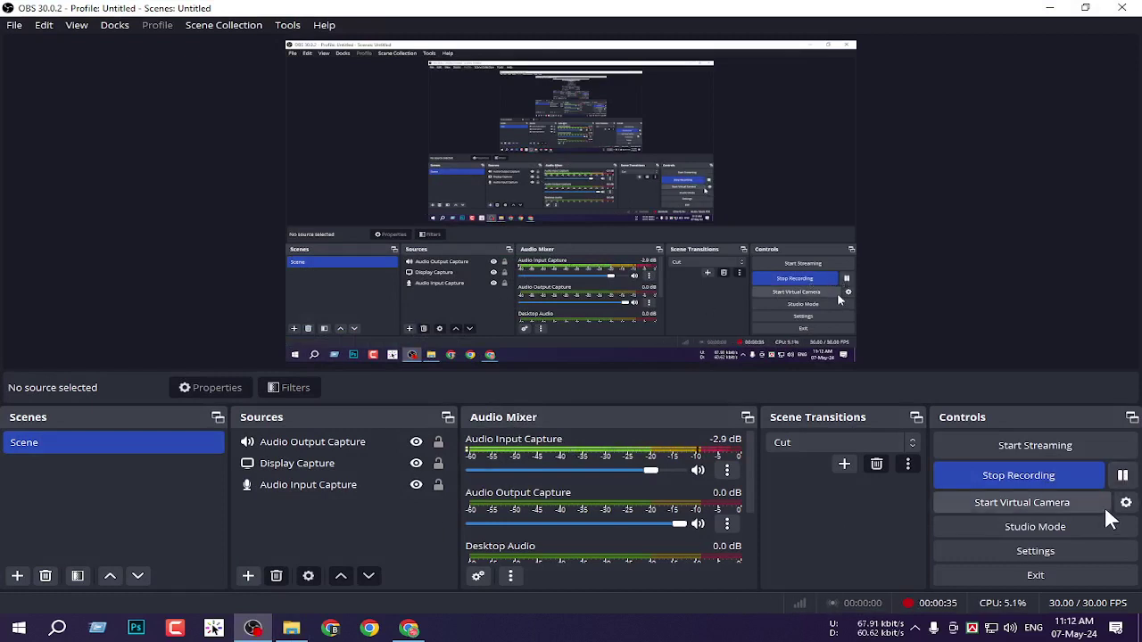
pyautogui.click(1049, 7)
pyautogui.scroll(-1, 556, 230)
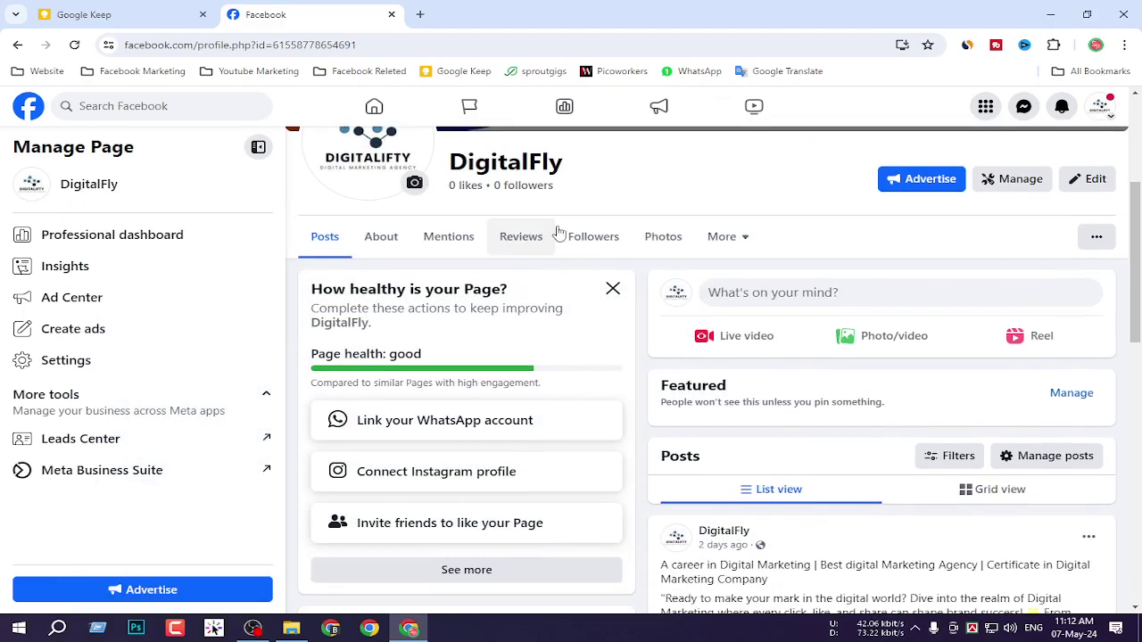
# Switch back from DigitalFly to the S.B IT Institute profile and go to the home feed.
pyautogui.scroll(3, 556, 229)
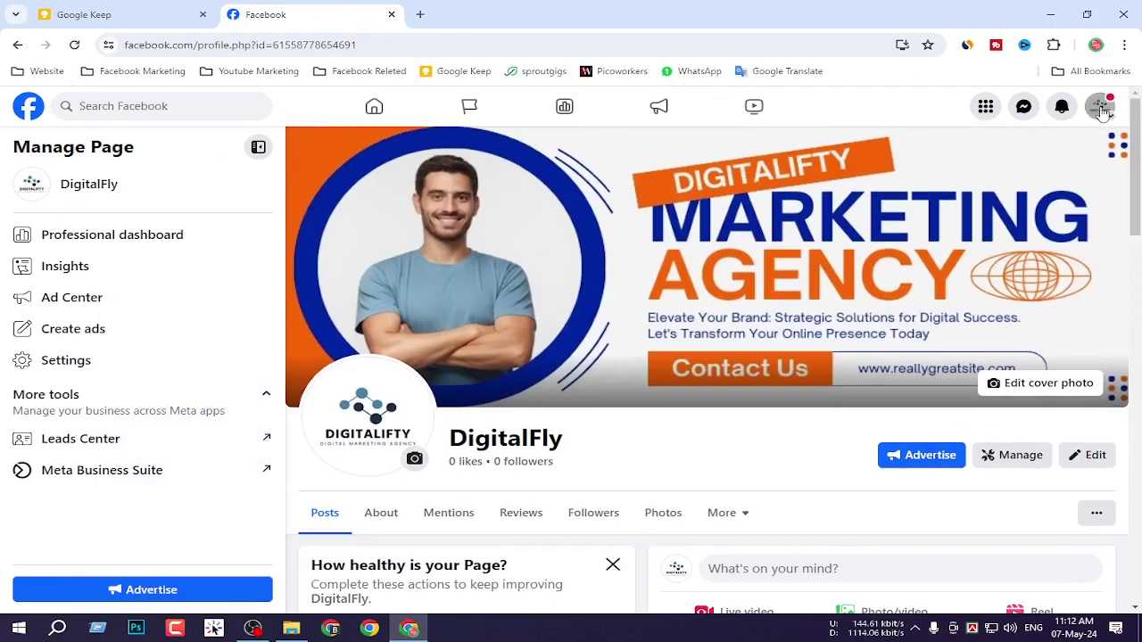
pyautogui.click(1100, 106)
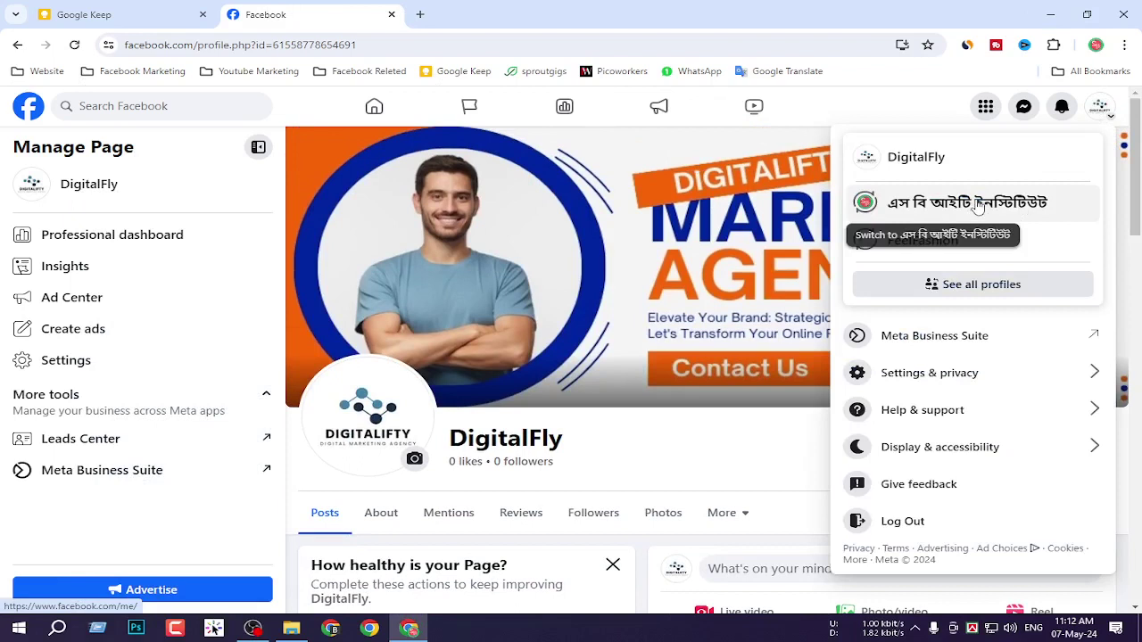
pyautogui.click(979, 206)
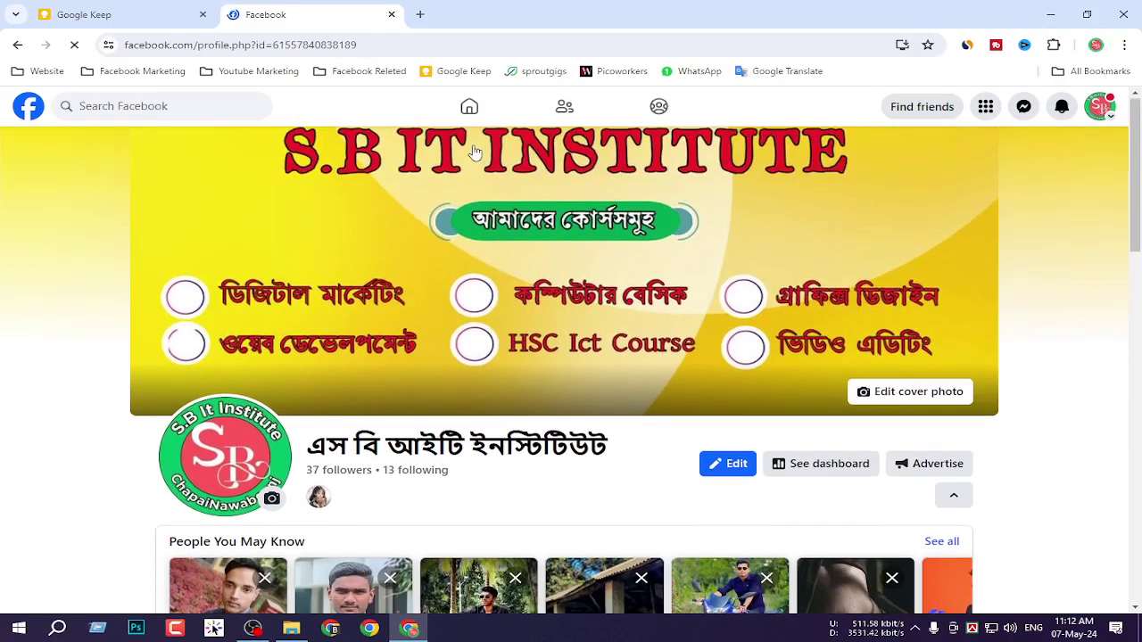
pyautogui.click(28, 108)
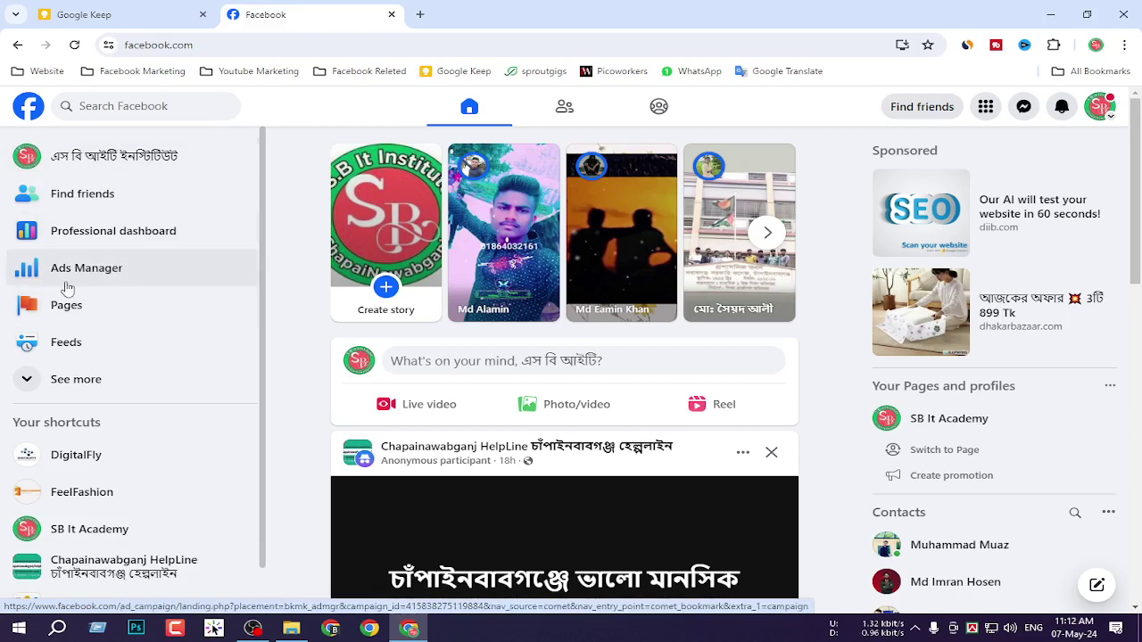
# Open Ads Manager, dismiss the Add payment method notice, and start a new campaign.
pyautogui.click(120, 275)
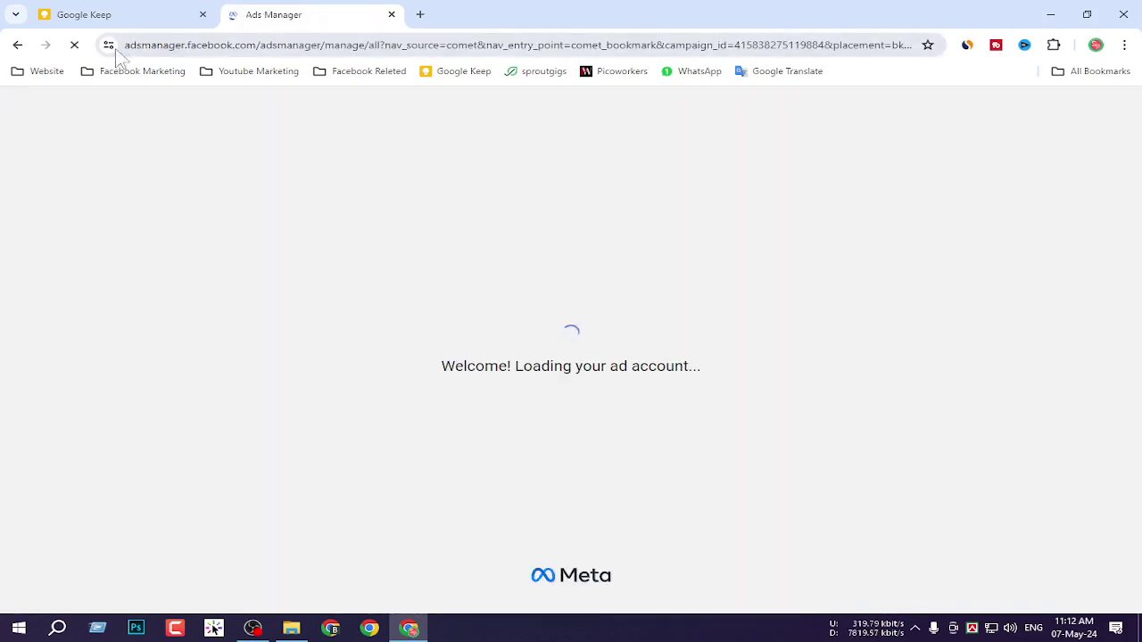
pyautogui.click(108, 45)
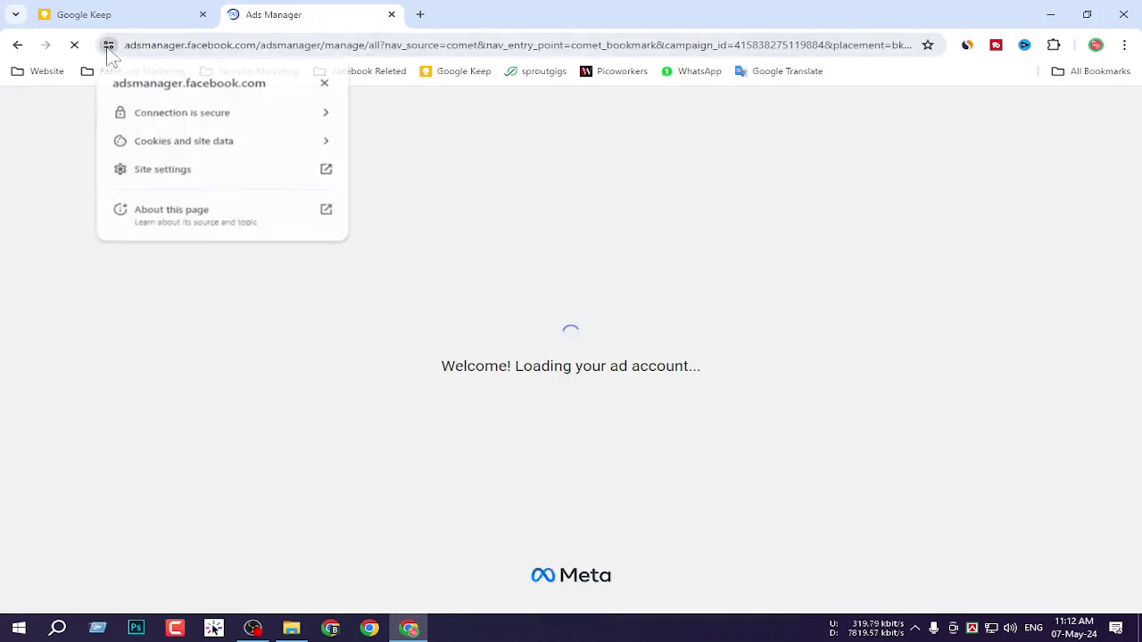
pyautogui.click(354, 13)
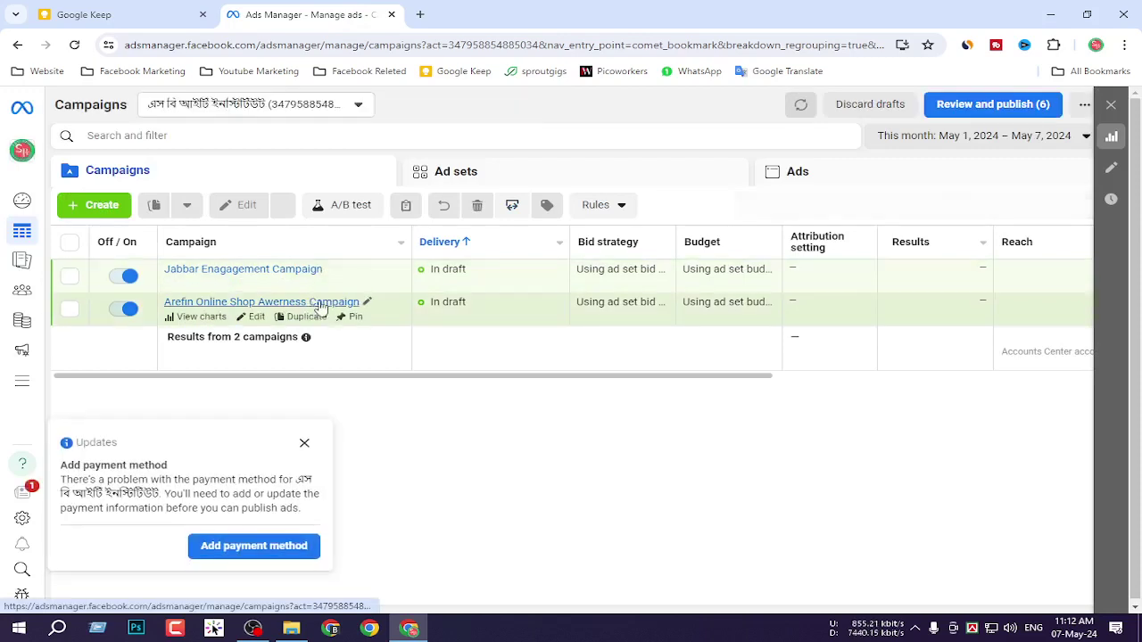
pyautogui.click(305, 442)
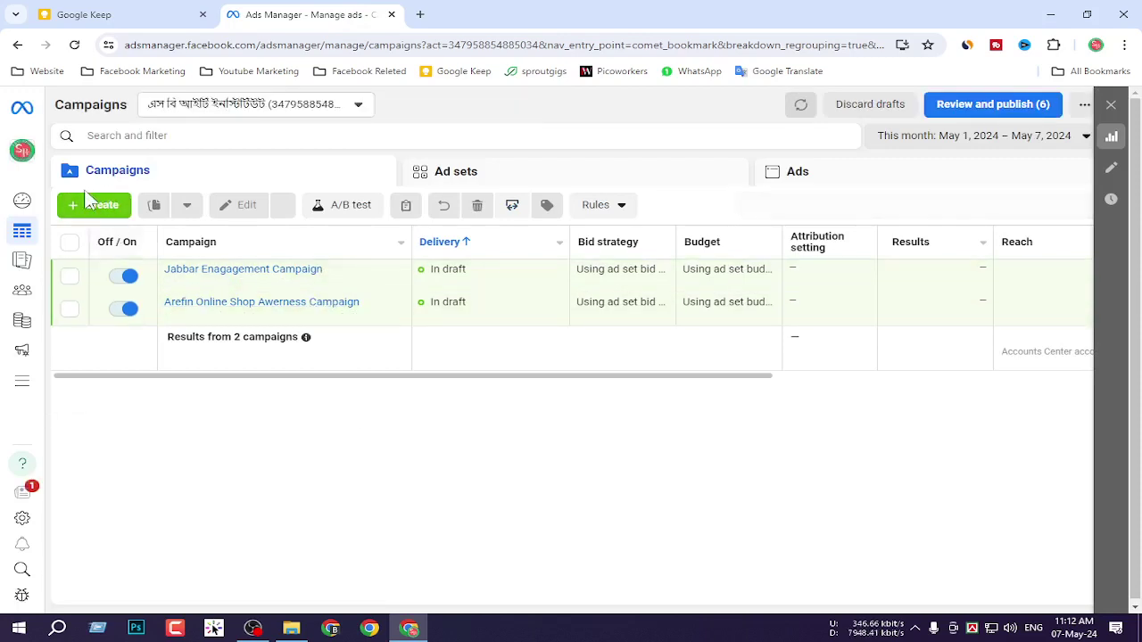
pyautogui.click(96, 205)
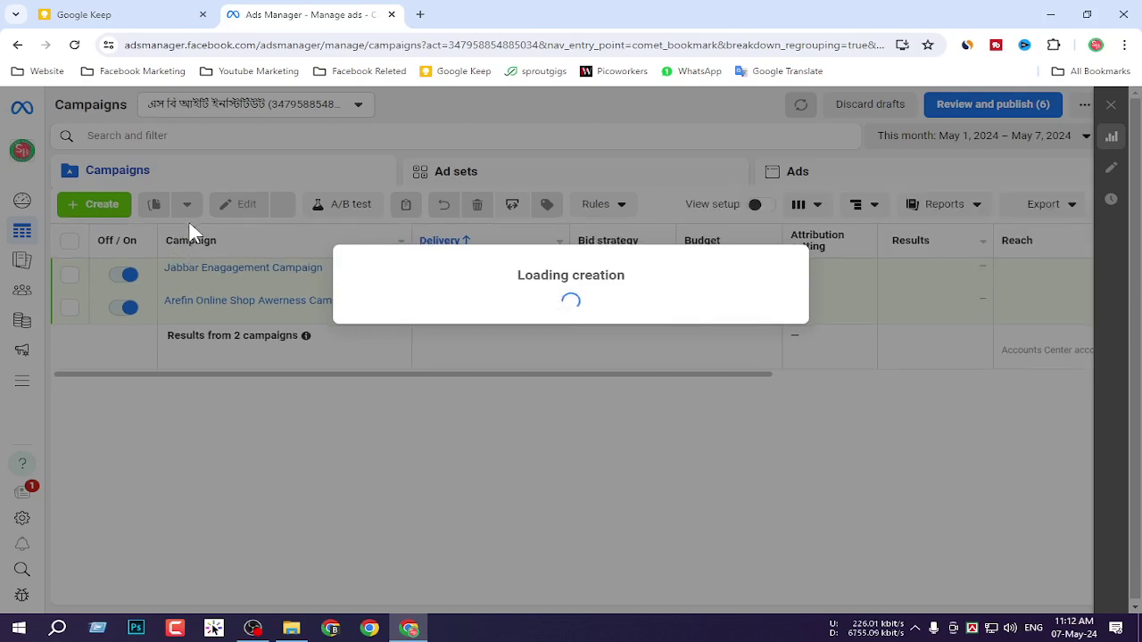
# Choose Engagement as the new campaign's objective.
pyautogui.scroll(-2, 471, 395)
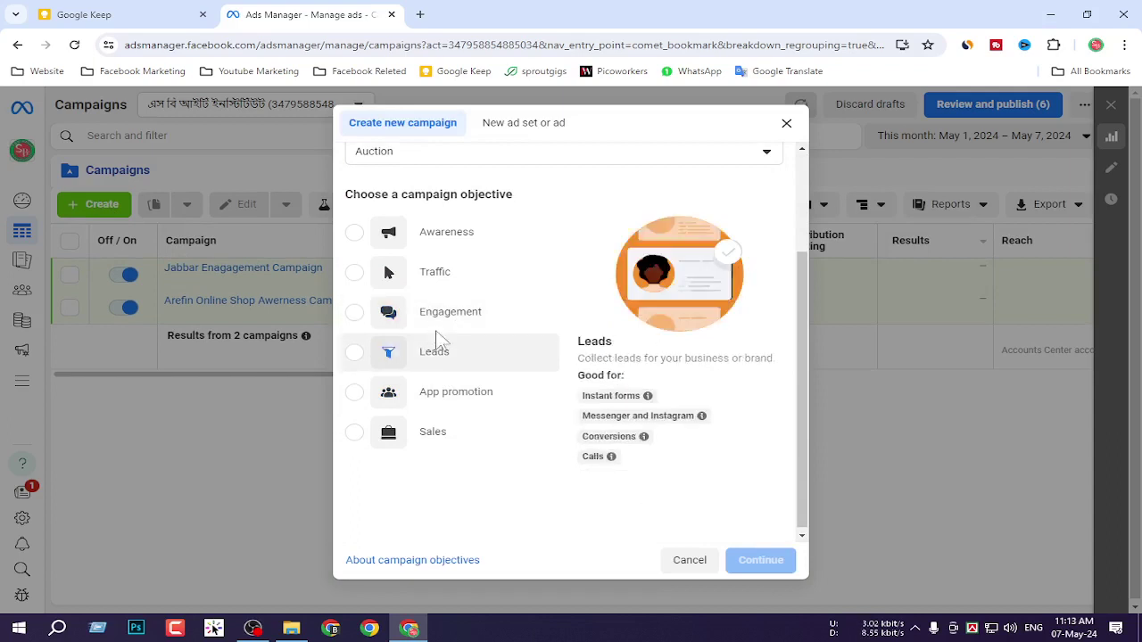
pyautogui.click(356, 318)
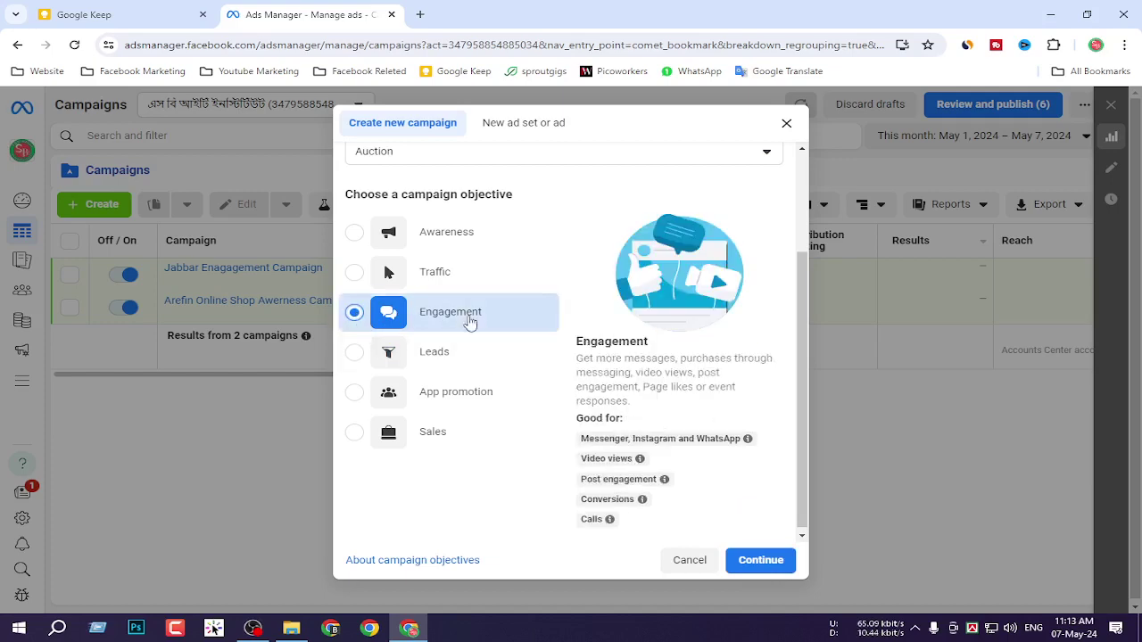
pyautogui.click(761, 561)
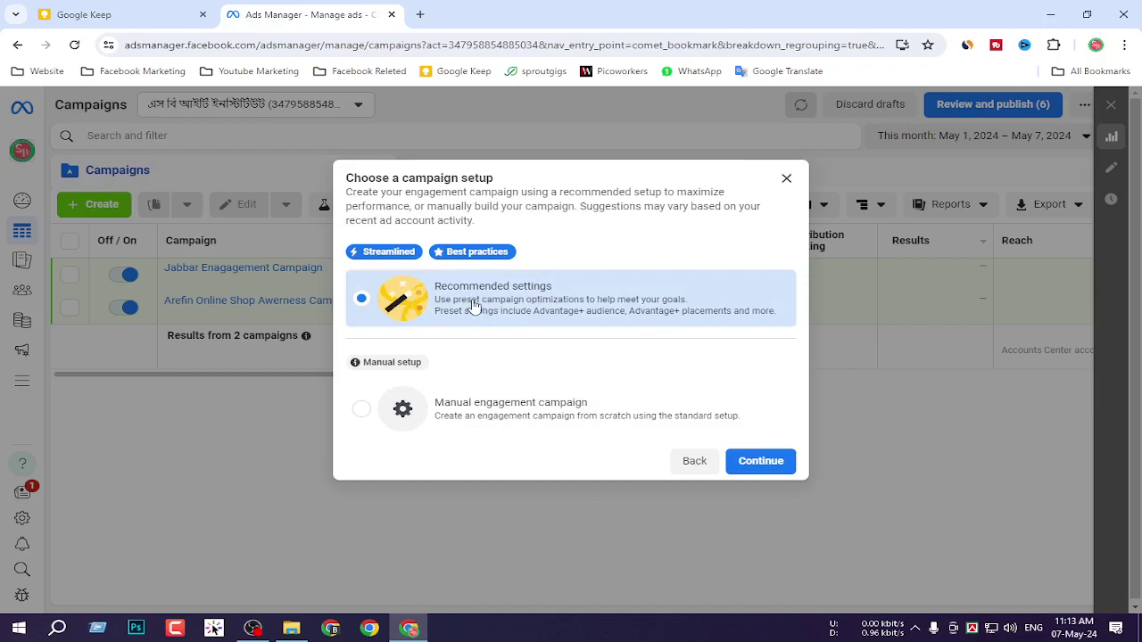
# Screenshot the Recommended and Manual setup options, then pick the manual engagement campaign setup.
pyautogui.press('Print')
pyautogui.moveTo(336, 257); pyautogui.dragTo(799, 340)
pyautogui.click(785, 352)
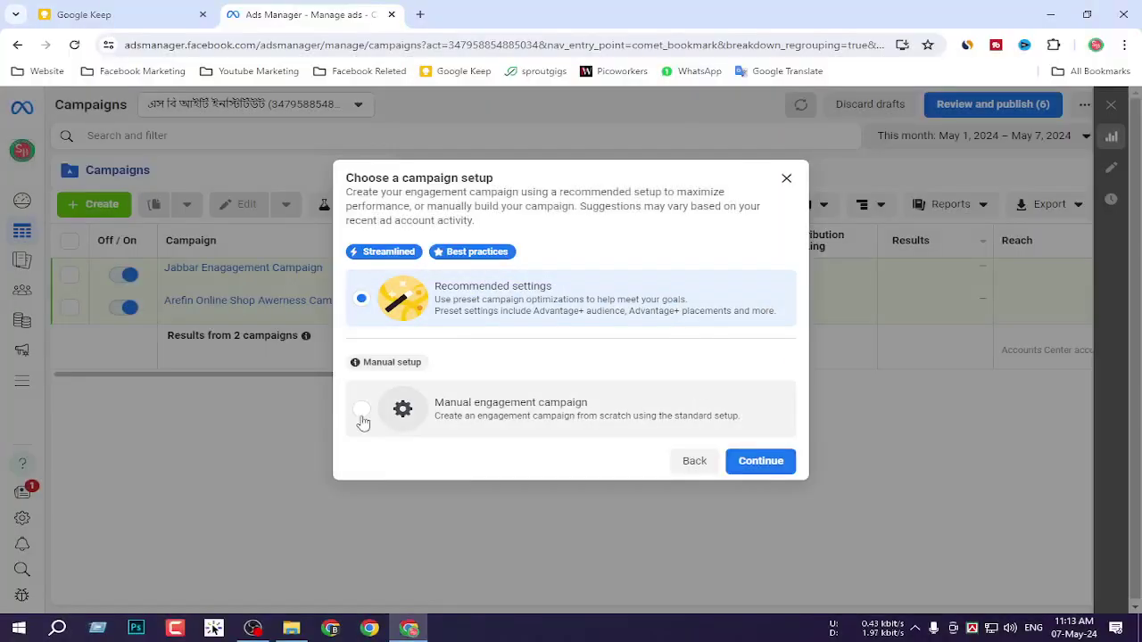
pyautogui.press('Print')
pyautogui.moveTo(322, 354); pyautogui.dragTo(809, 471)
pyautogui.click(795, 481)
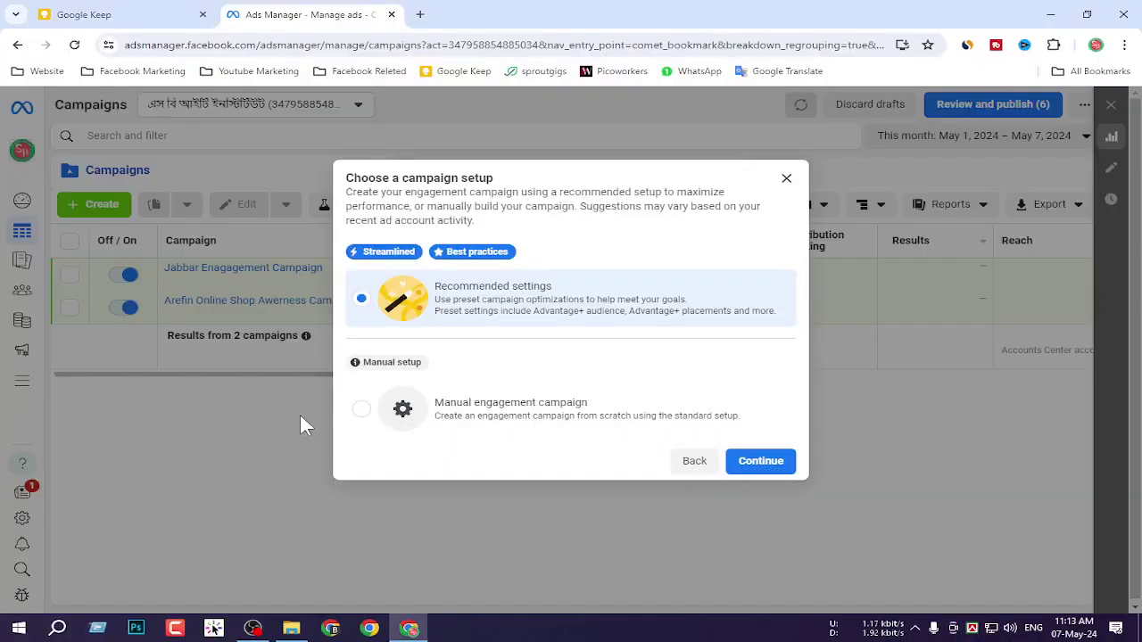
pyautogui.click(361, 410)
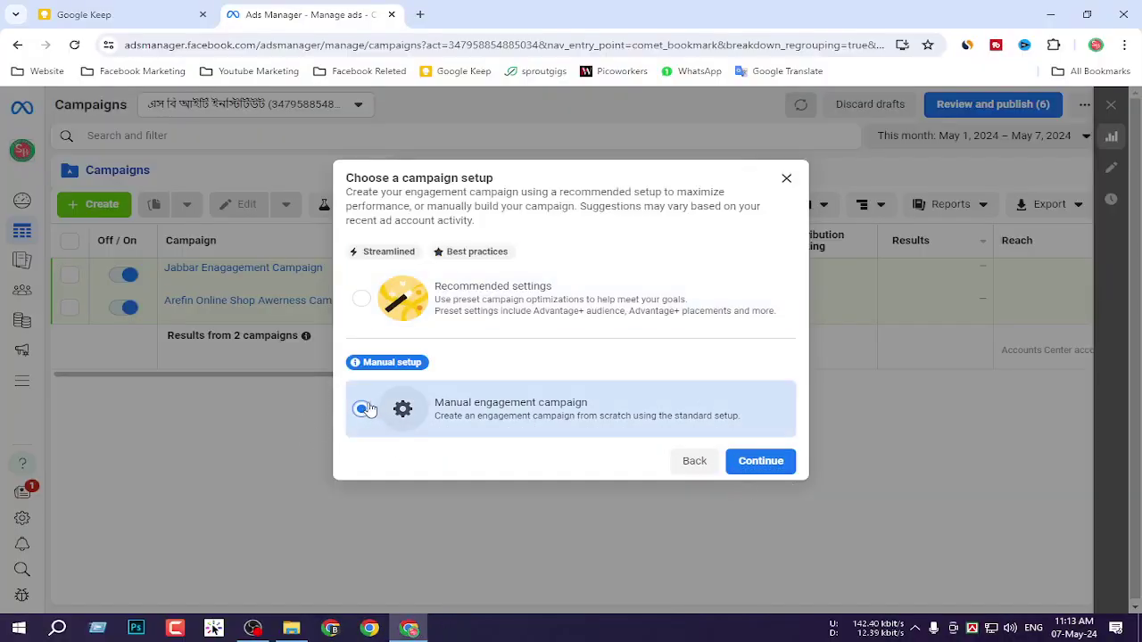
pyautogui.click(766, 461)
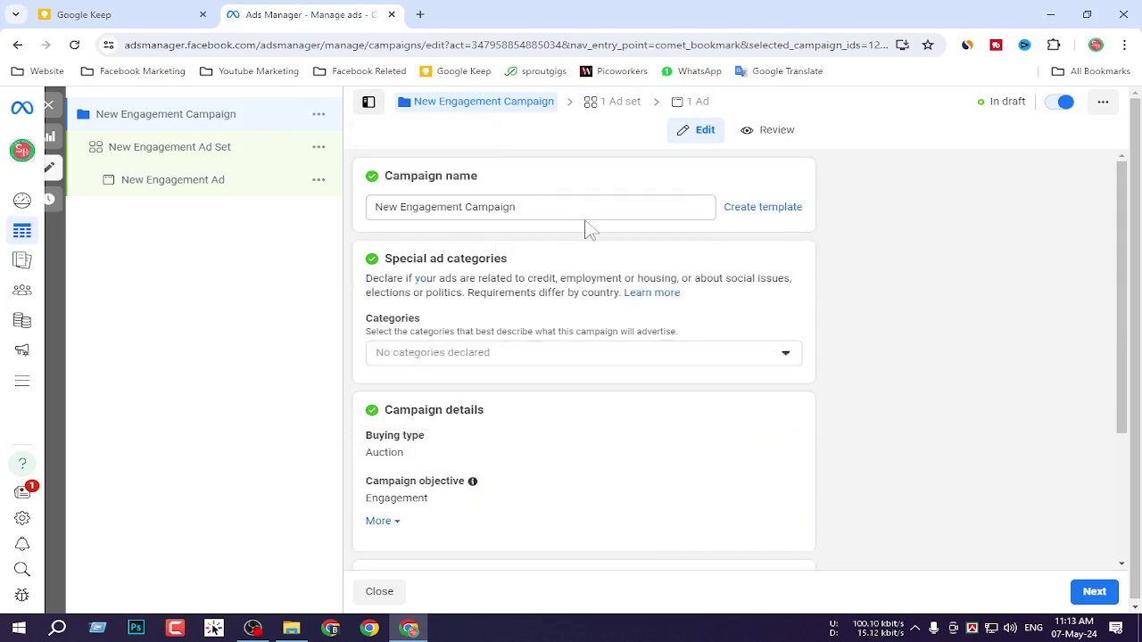
# Replace the default campaign name with a person's name followed by 'Followers Campaign'.
pyautogui.moveTo(610, 209); pyautogui.dragTo(366, 198)
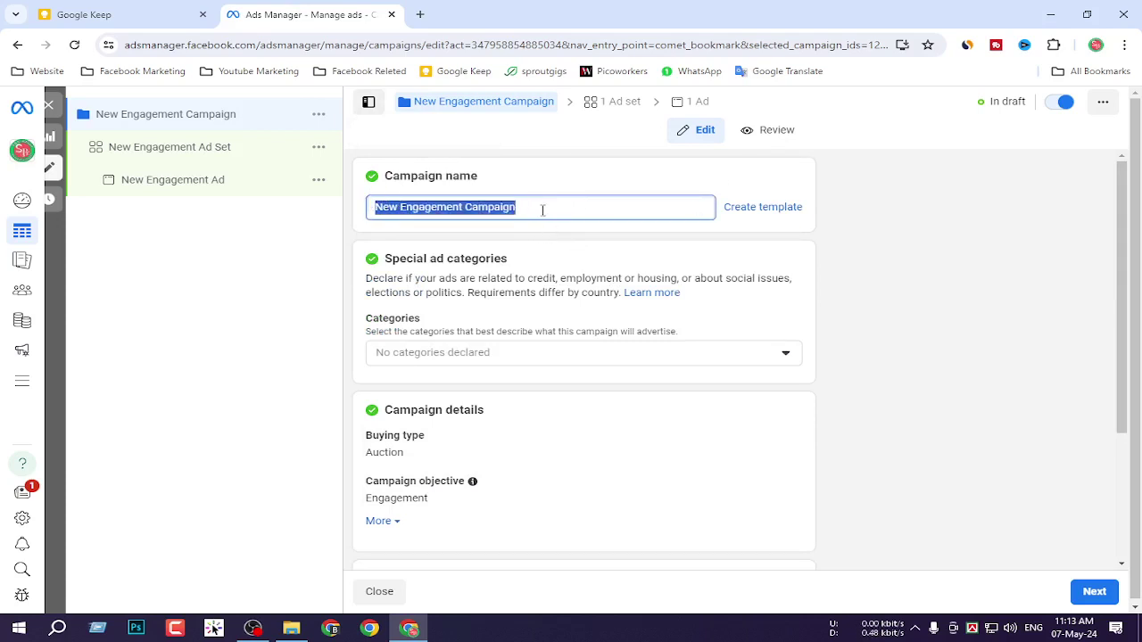
pyautogui.press('BackSpace')
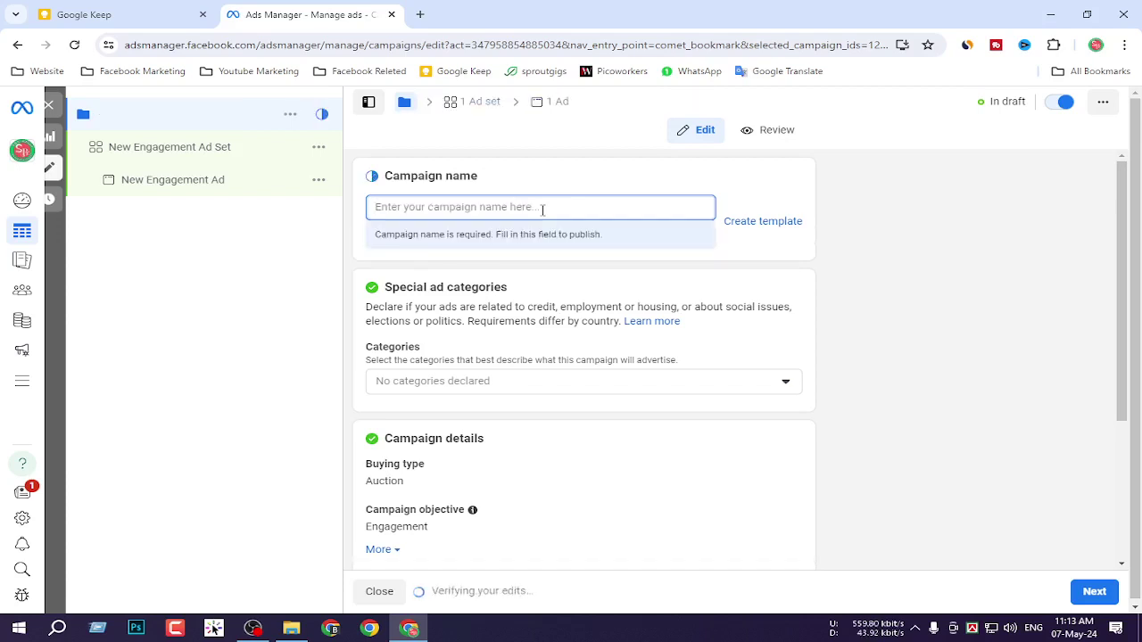
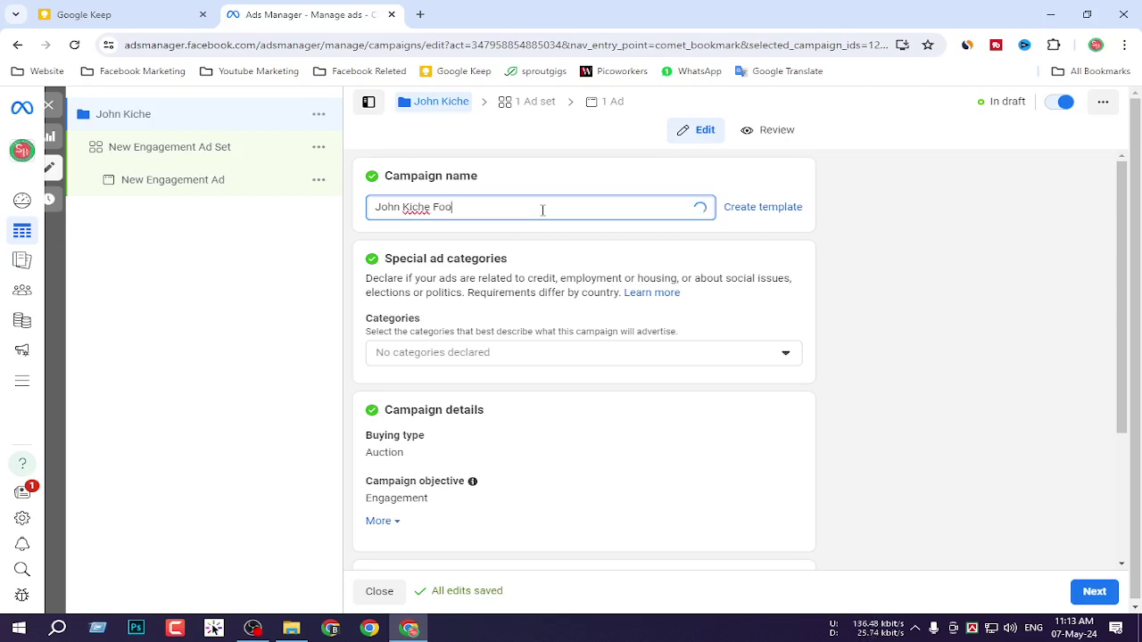
pyautogui.write('Followers ')
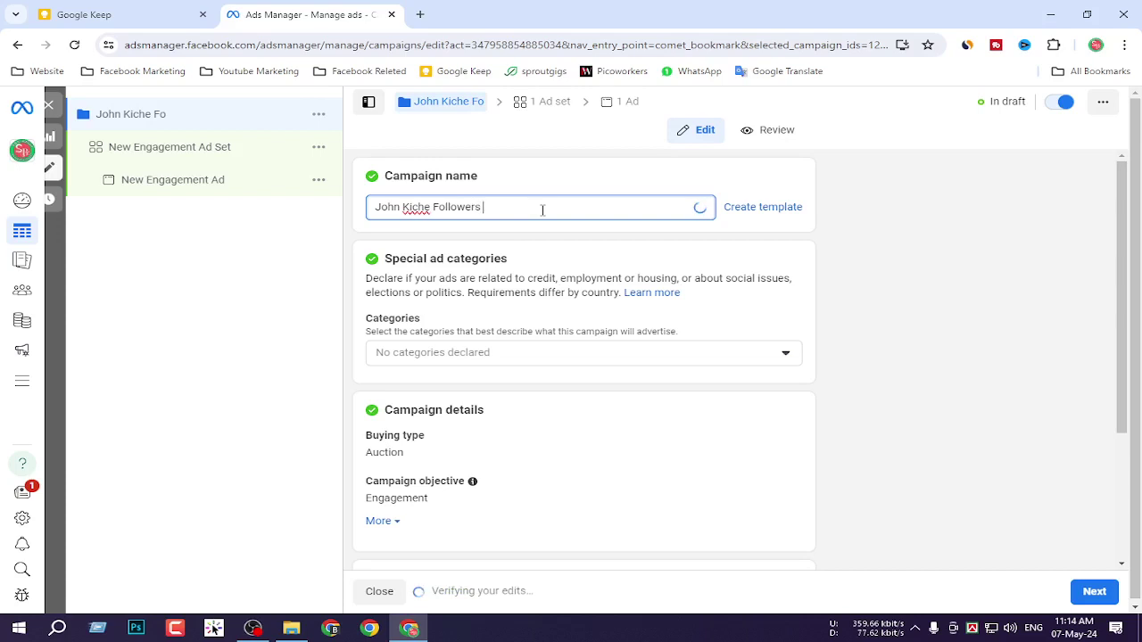
pyautogui.write('Campaign')
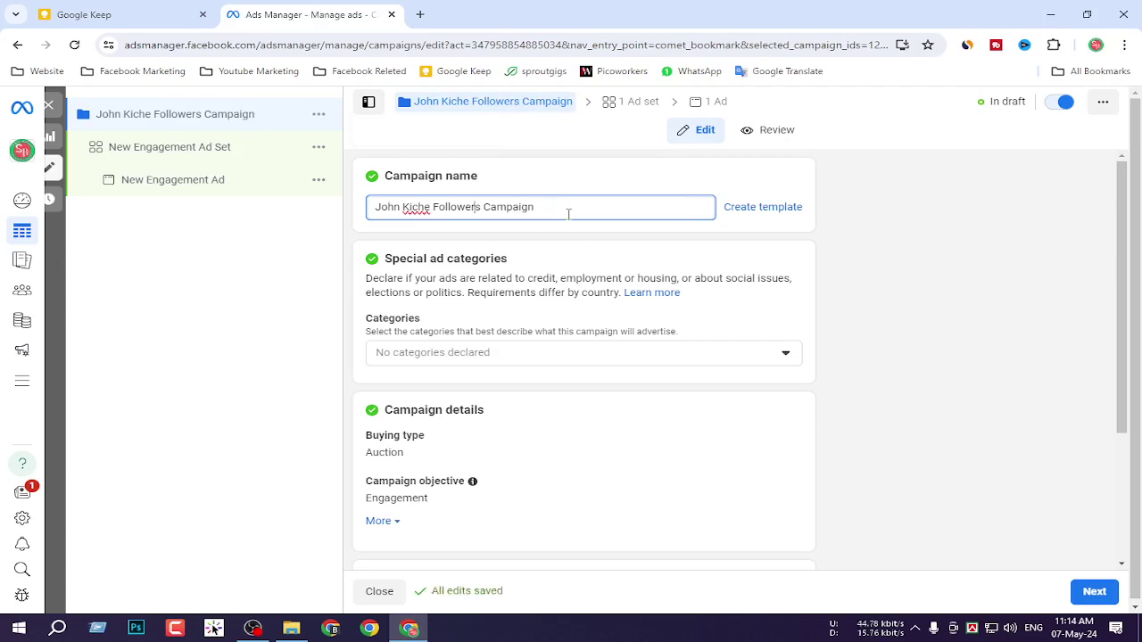
pyautogui.moveTo(508, 209); pyautogui.dragTo(369, 214)
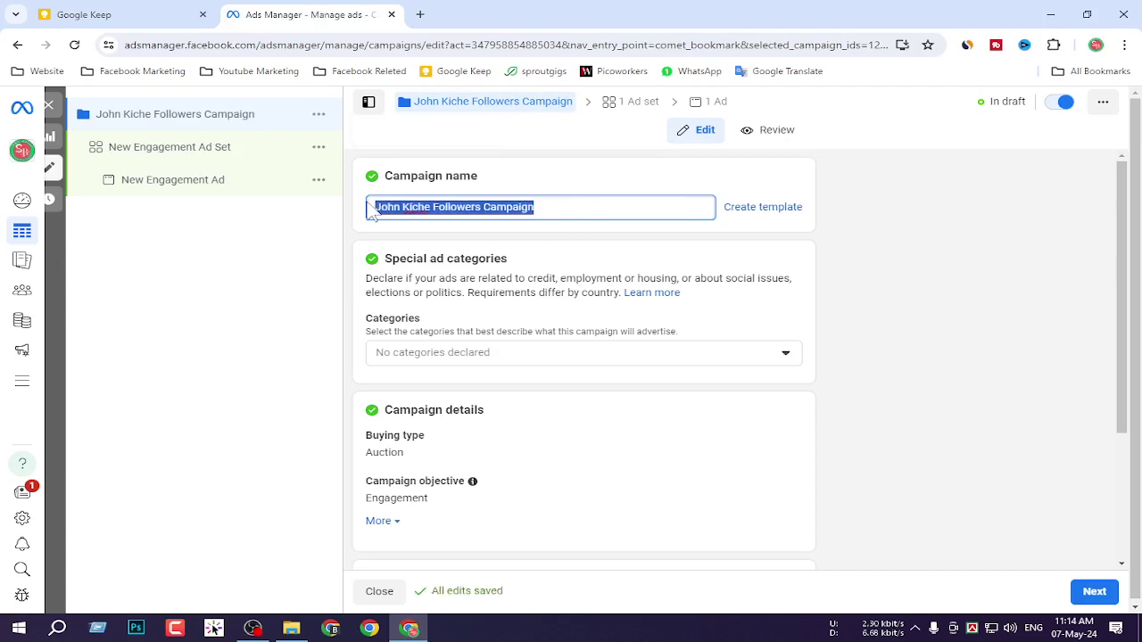
pyautogui.click(544, 205)
pyautogui.moveTo(577, 205); pyautogui.dragTo(354, 209)
pyautogui.hotkey('ctrl', 'c')
pyautogui.click(595, 208)
# Review the Special ad categories list and the Campaign details section.
pyautogui.scroll(-1, 612, 311)
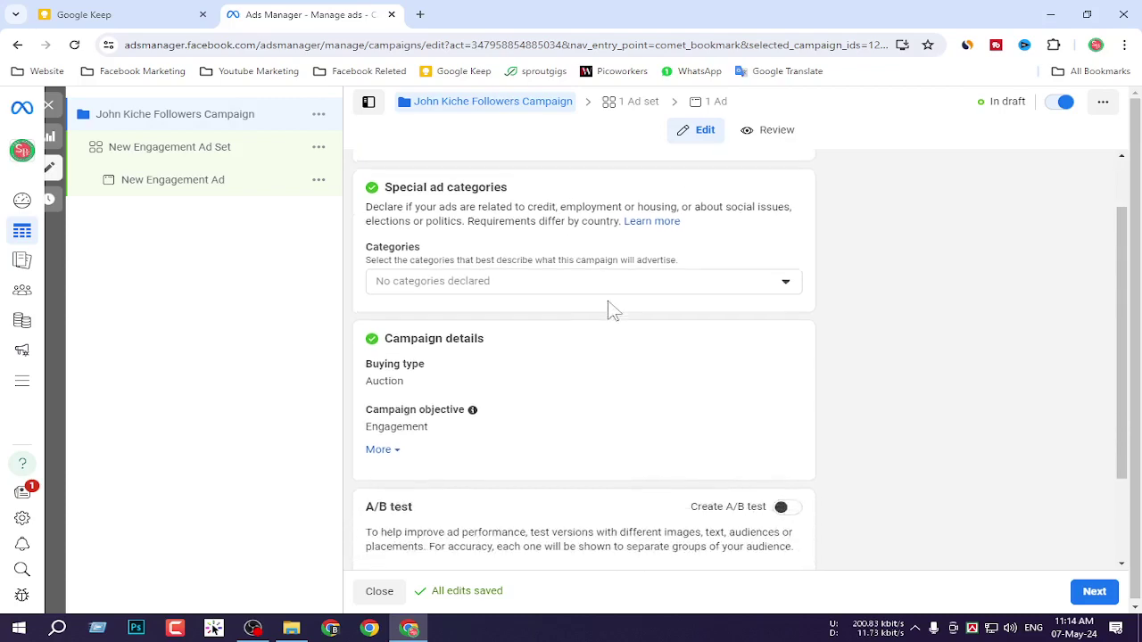
pyautogui.scroll(-2, 612, 311)
pyautogui.scroll(1, 481, 268)
pyautogui.click(506, 233)
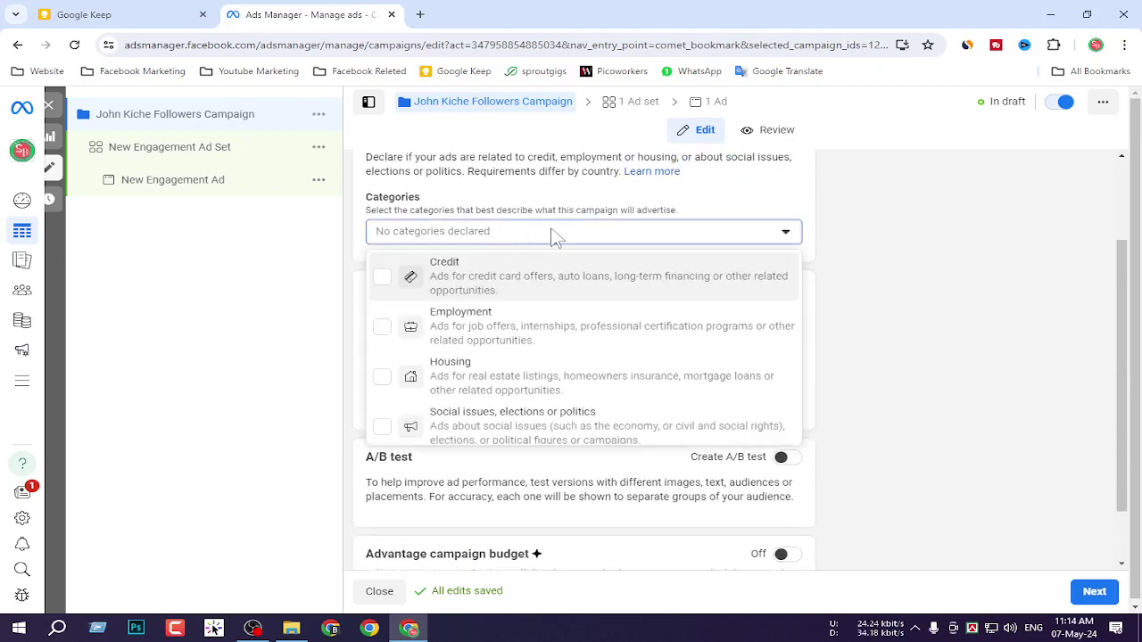
pyautogui.click(553, 234)
pyautogui.scroll(-2, 571, 258)
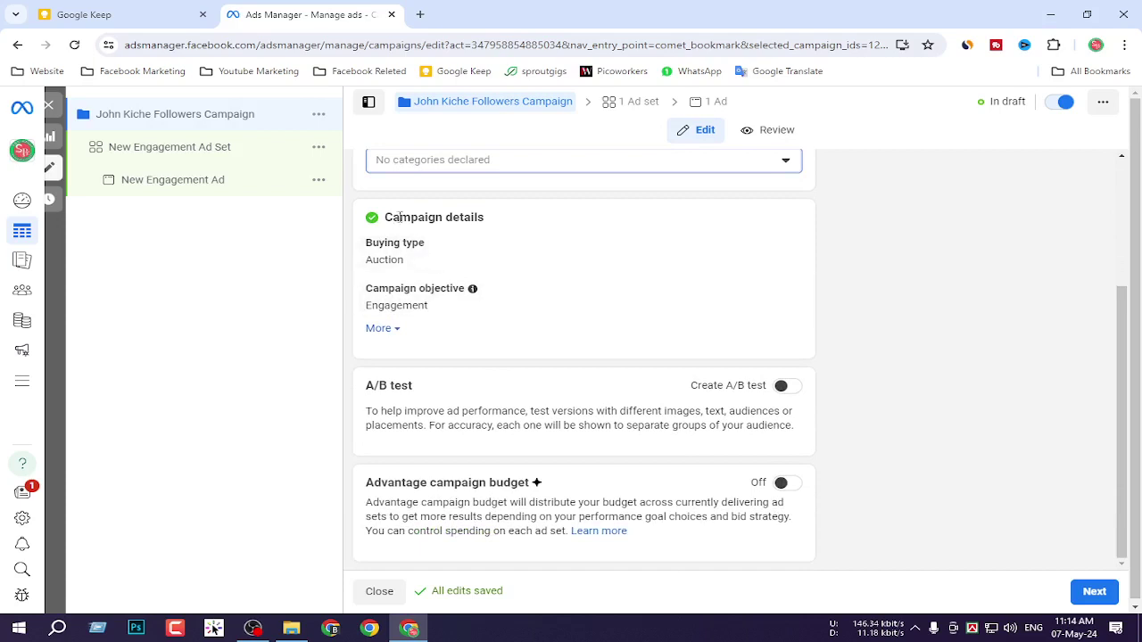
pyautogui.moveTo(378, 223); pyautogui.dragTo(541, 313)
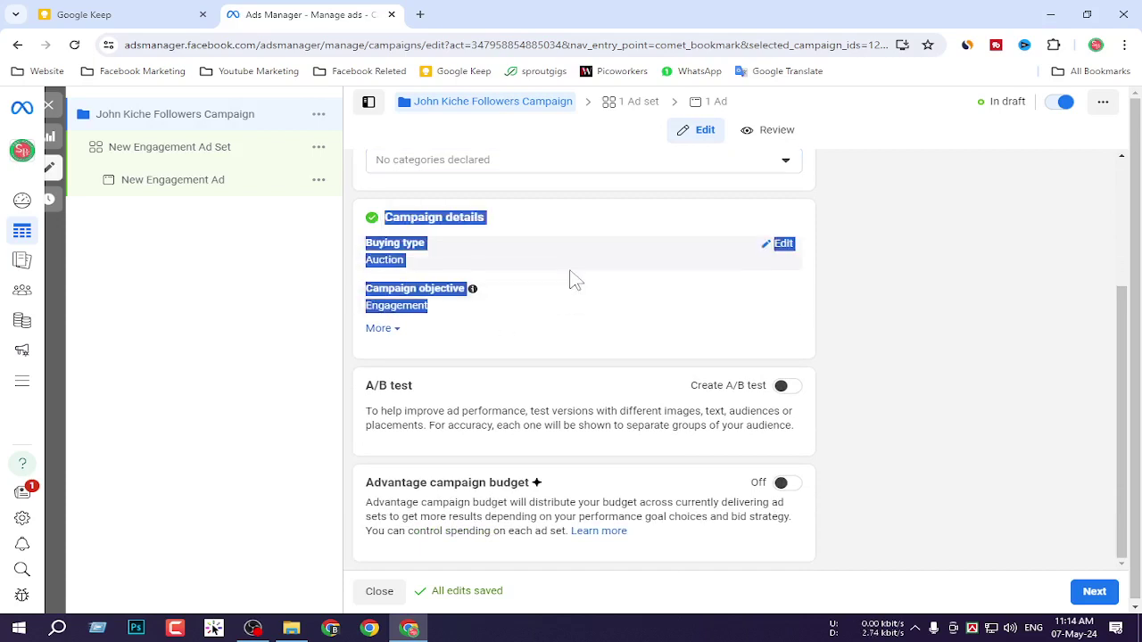
pyautogui.click(477, 319)
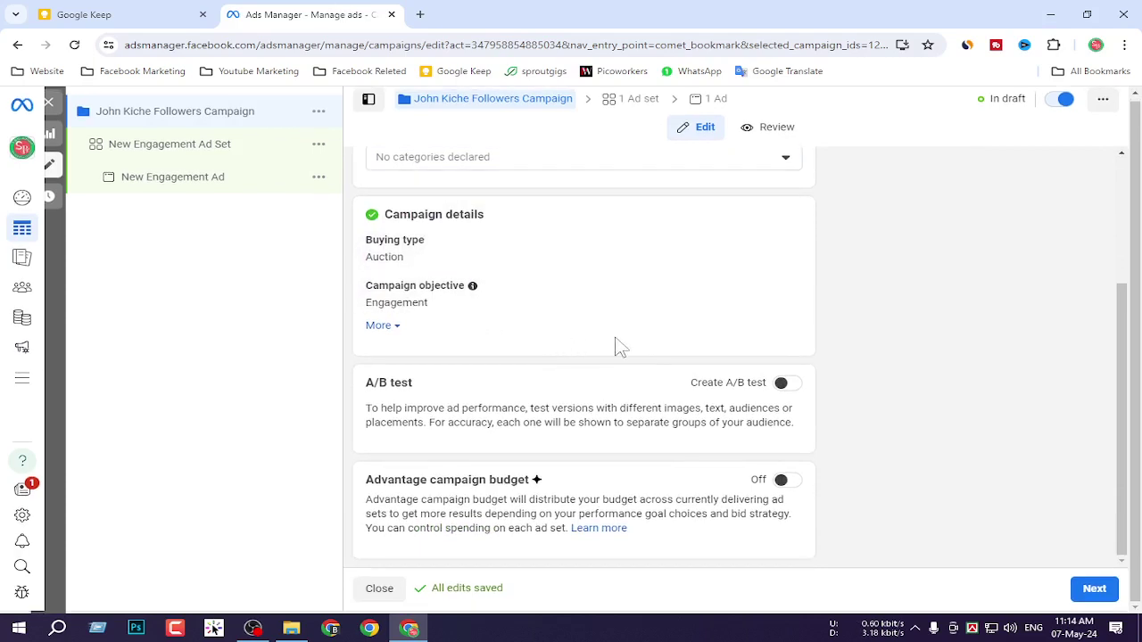
# Screenshot the campaign details area and proceed to the ad set settings.
pyautogui.press('Print')
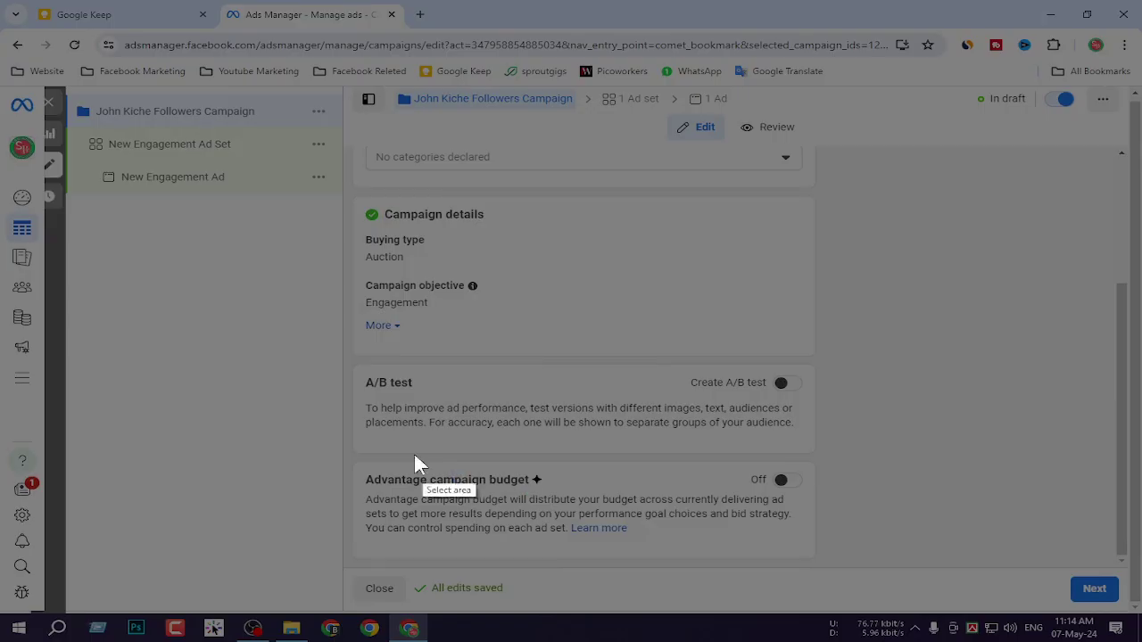
pyautogui.moveTo(330, 302); pyautogui.dragTo(860, 605)
pyautogui.click(827, 596)
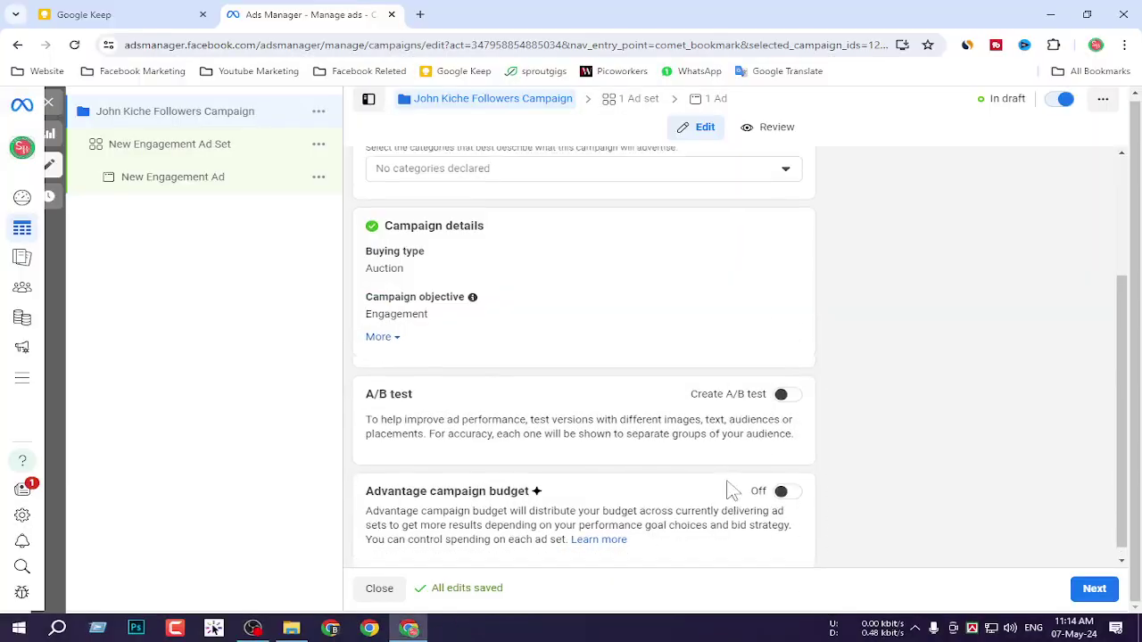
pyautogui.scroll(3, 731, 489)
pyautogui.scroll(-3, 693, 533)
pyautogui.click(1094, 592)
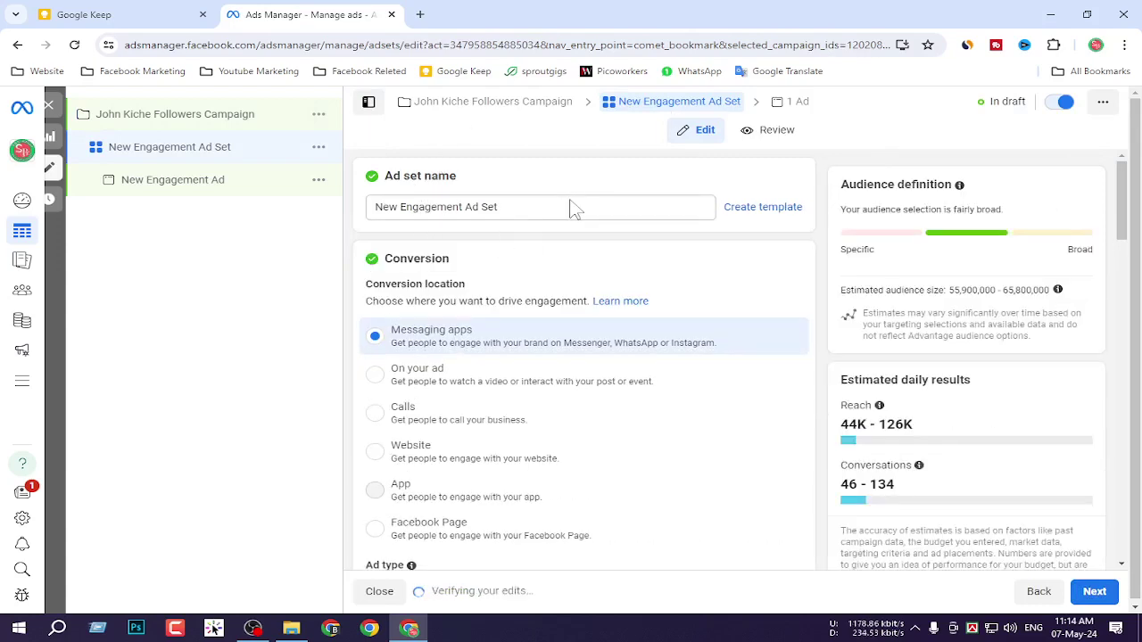
# Paste the campaign's Followers Campaign name into the ad set name field.
pyautogui.moveTo(375, 205); pyautogui.dragTo(500, 221)
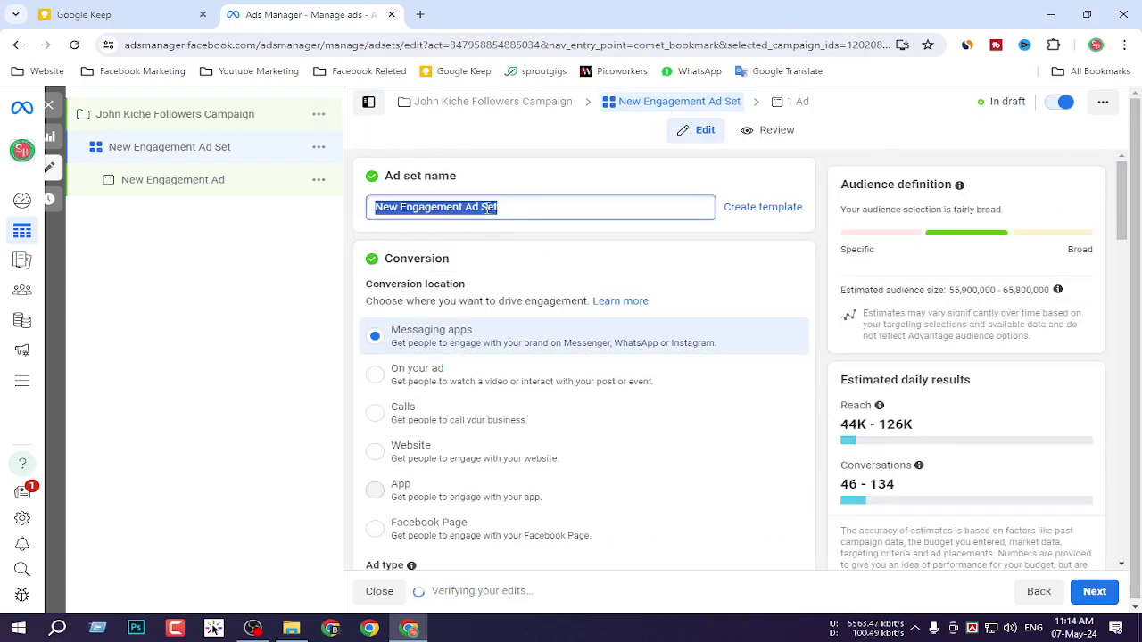
pyautogui.hotkey('ctrl', 'v')
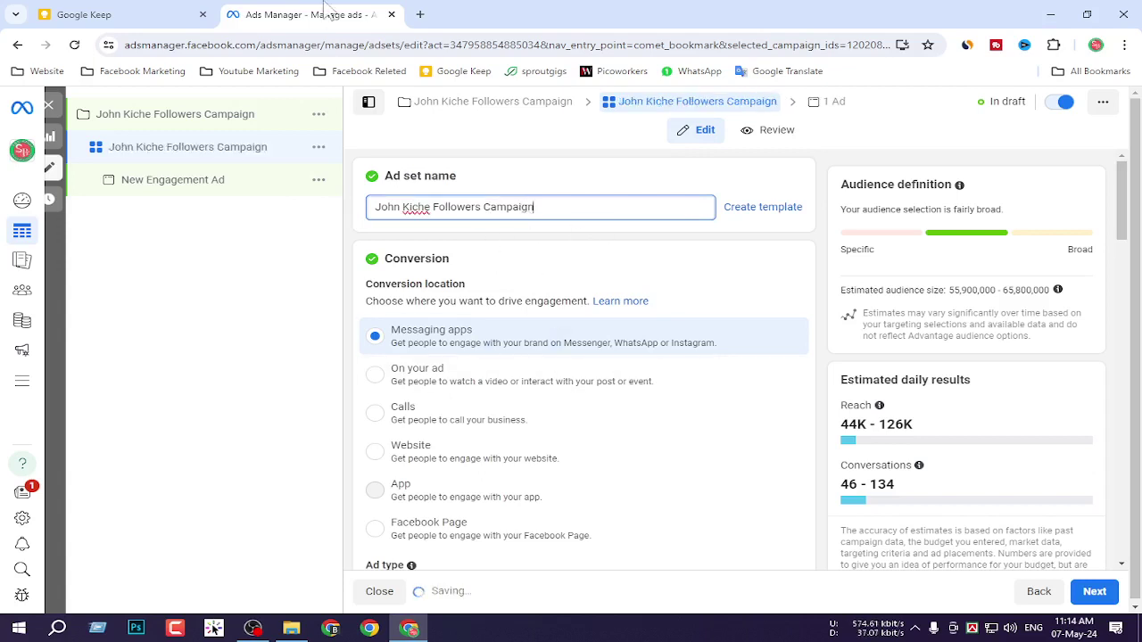
pyautogui.scroll(-1, 496, 286)
pyautogui.scroll(-1, 496, 287)
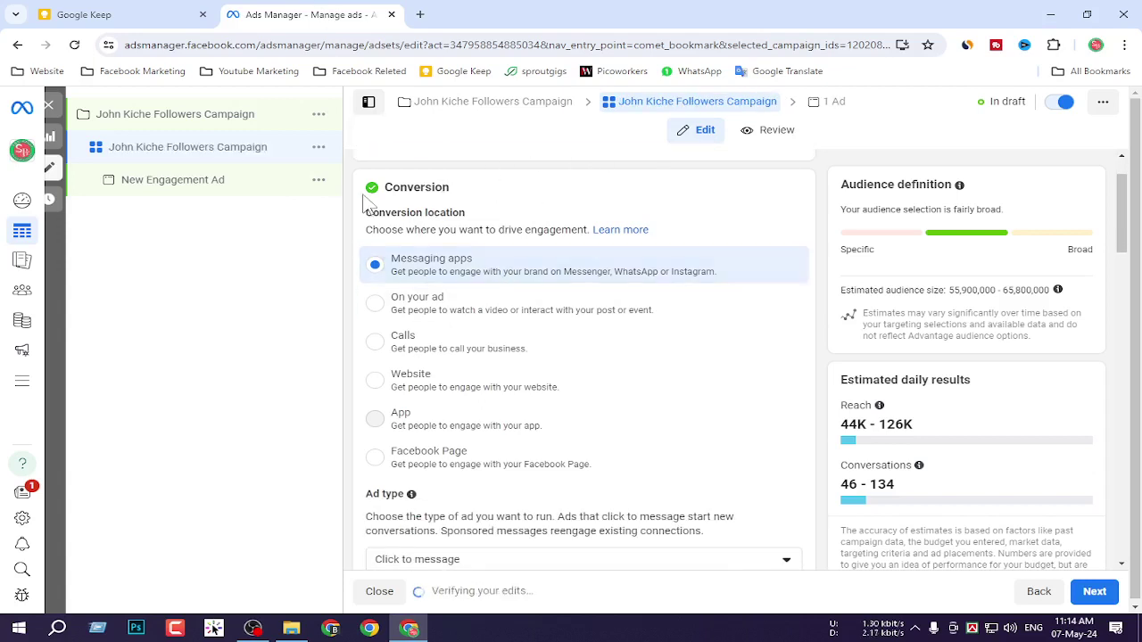
# Capture the conversion location options and set the conversion location to Facebook Page.
pyautogui.press('Print')
pyautogui.moveTo(316, 158); pyautogui.dragTo(852, 525)
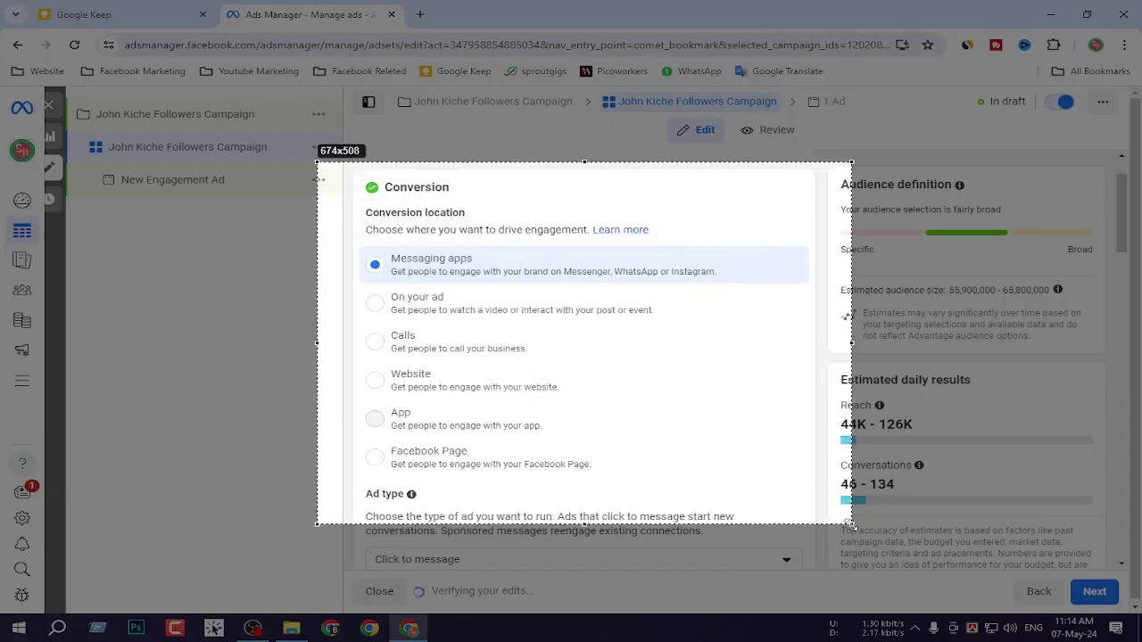
pyautogui.hotkey('ctrl', 'c')
pyautogui.scroll(-2, 493, 404)
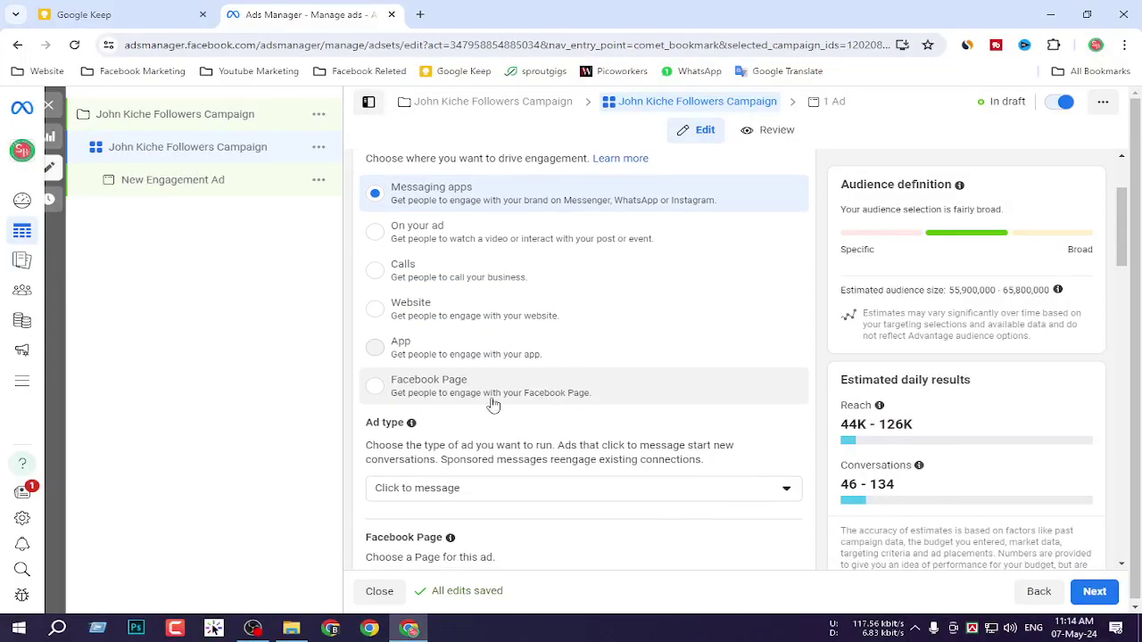
pyautogui.click(379, 393)
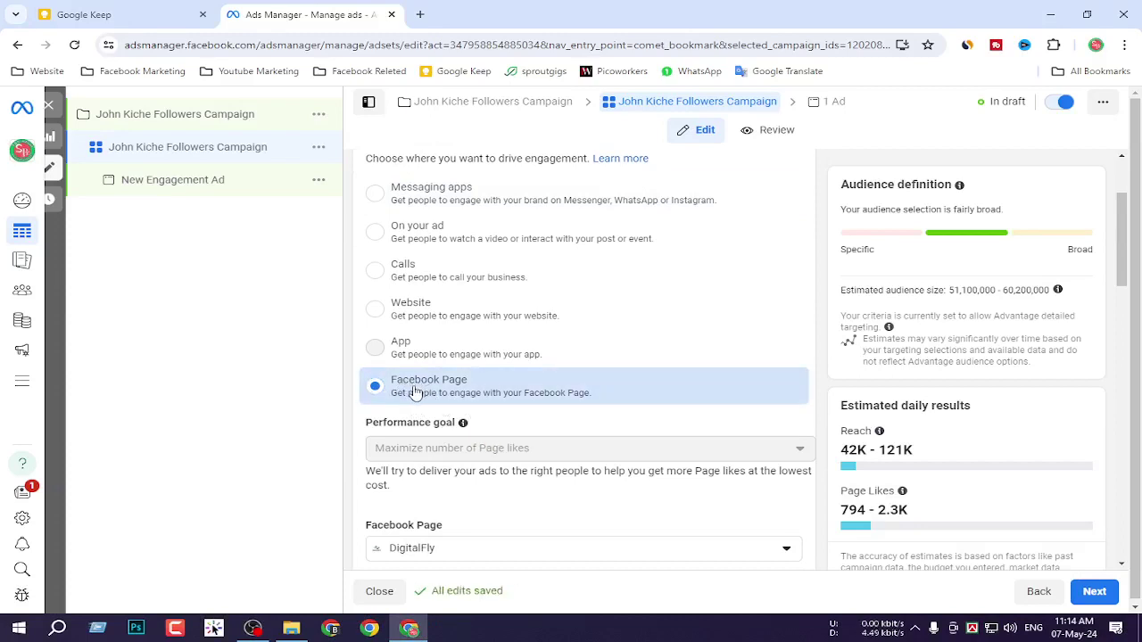
pyautogui.scroll(-1, 441, 269)
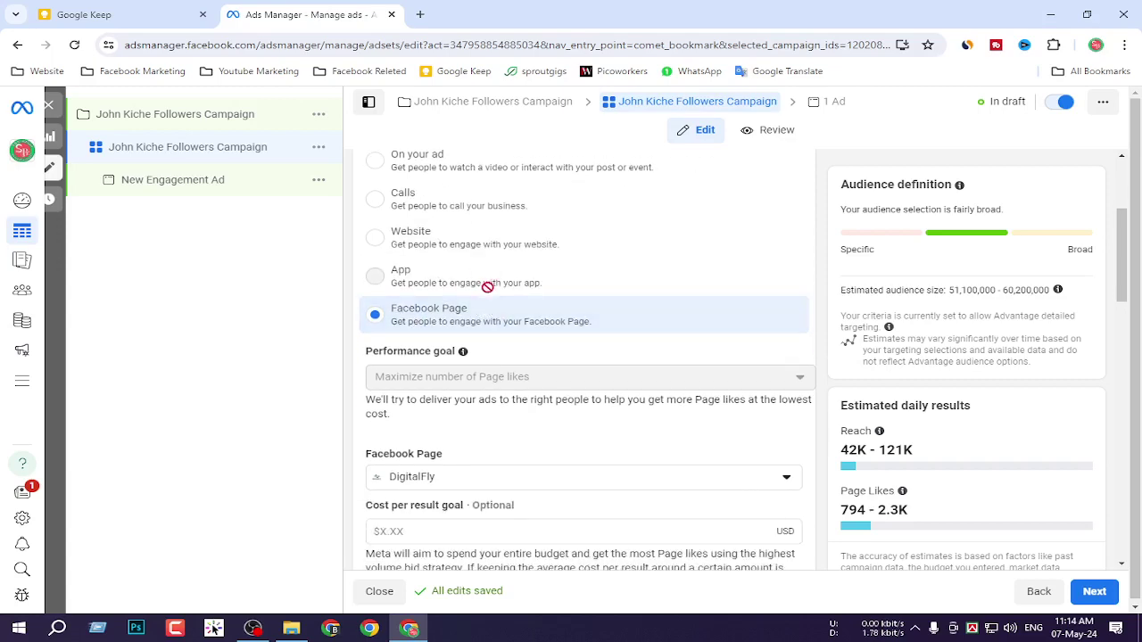
pyautogui.scroll(-1, 488, 286)
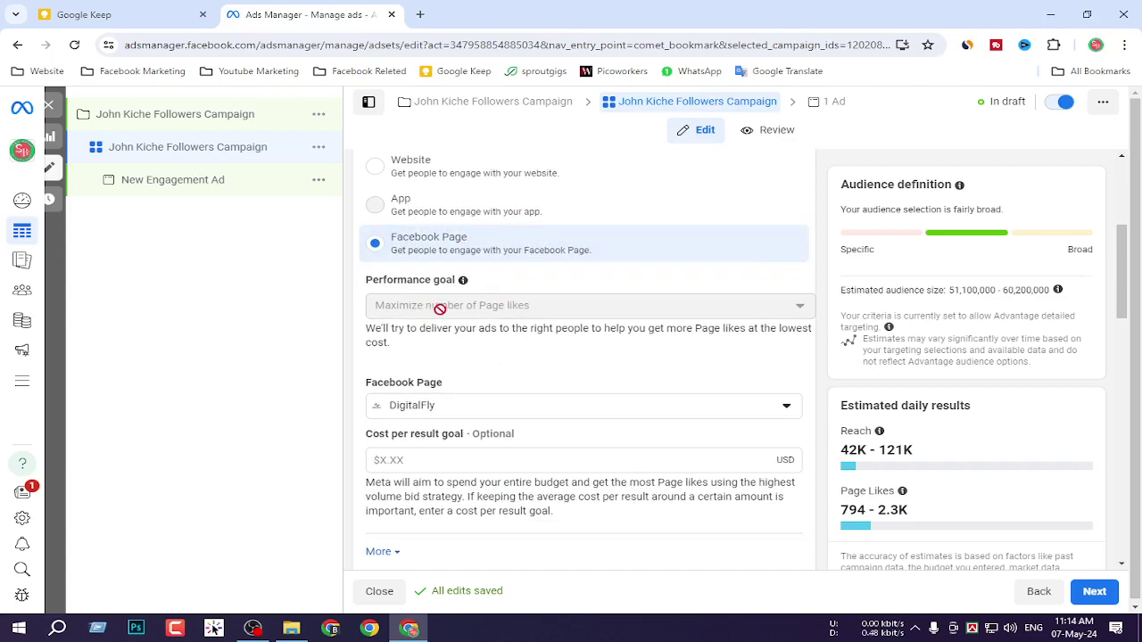
# Screenshot the Maximize Page likes performance goal field.
pyautogui.press('Print')
pyautogui.moveTo(353, 282); pyautogui.dragTo(816, 328)
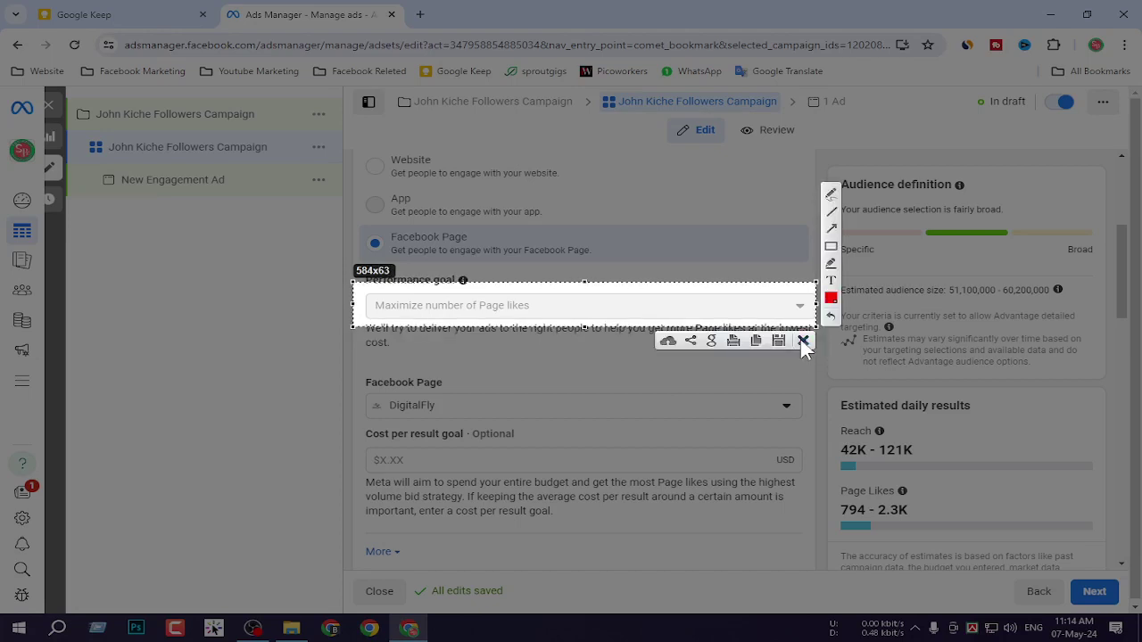
pyautogui.click(804, 341)
pyautogui.scroll(-1, 473, 323)
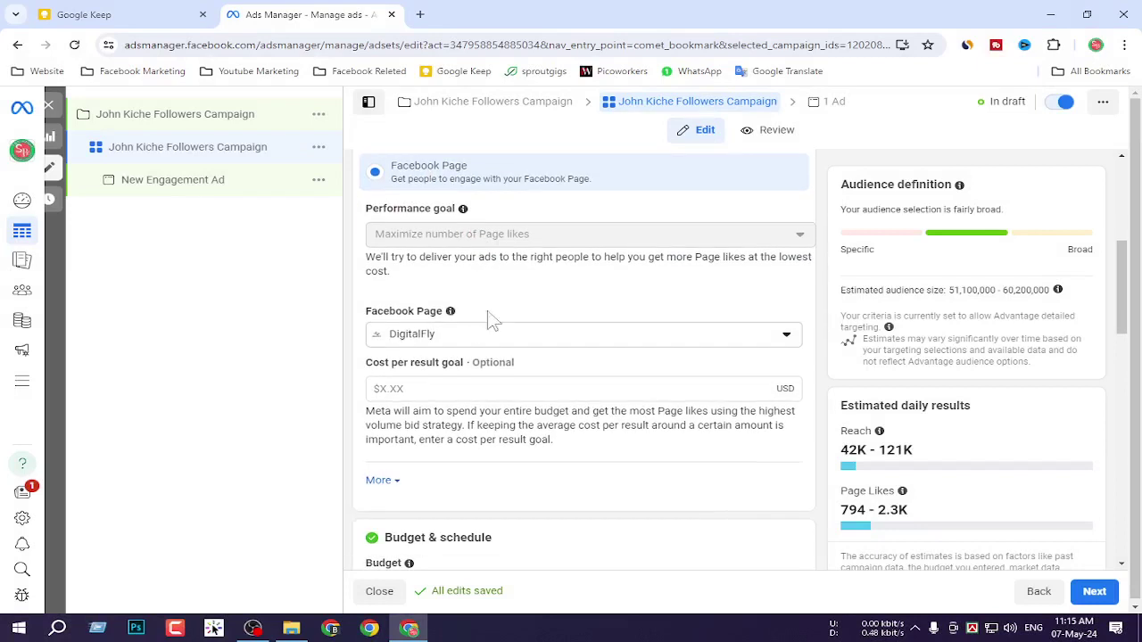
pyautogui.scroll(-1, 454, 334)
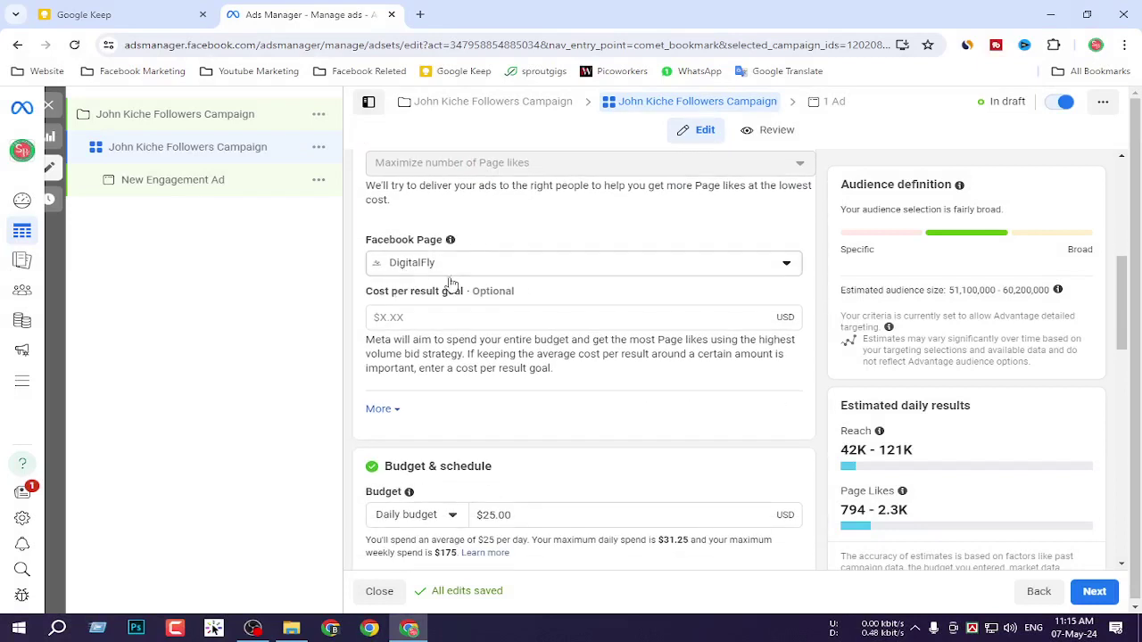
pyautogui.click(483, 267)
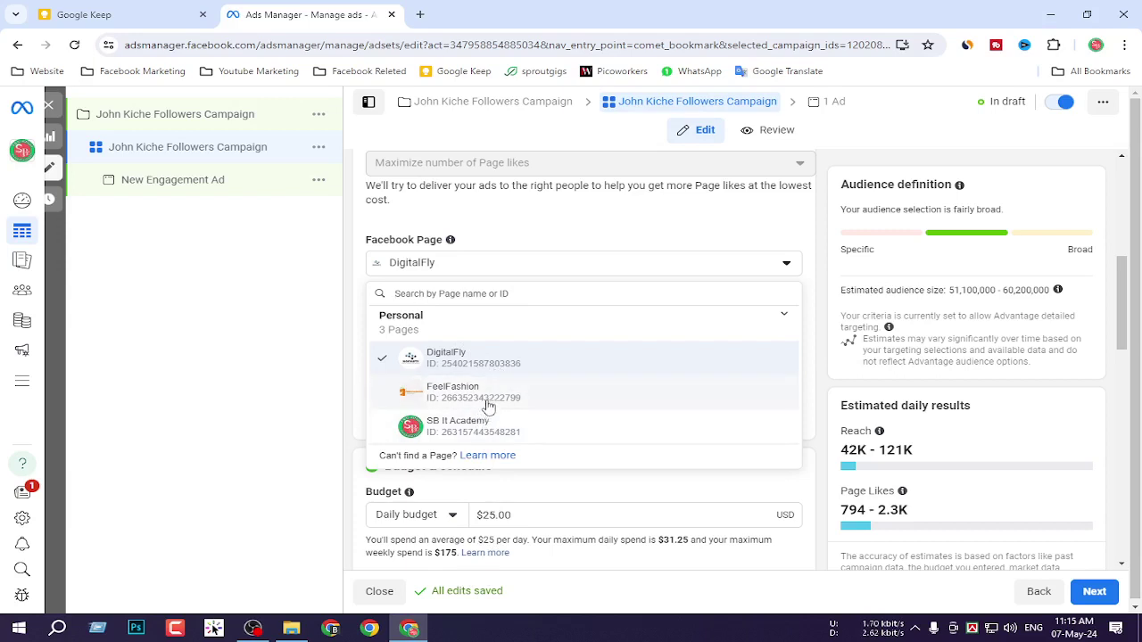
pyautogui.click(516, 360)
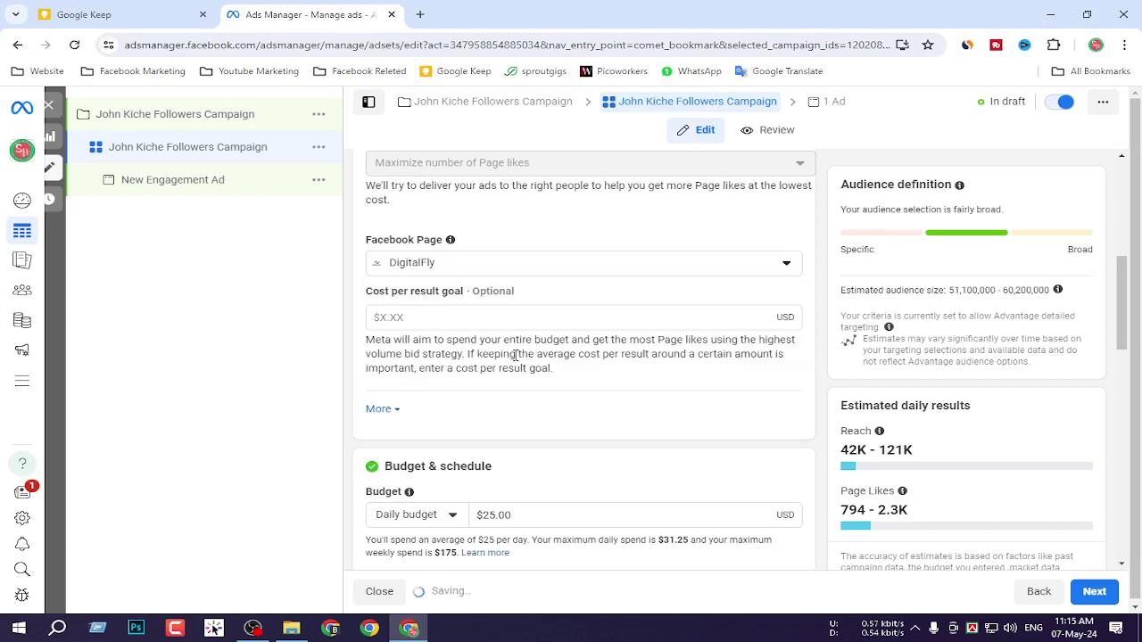
pyautogui.click(589, 266)
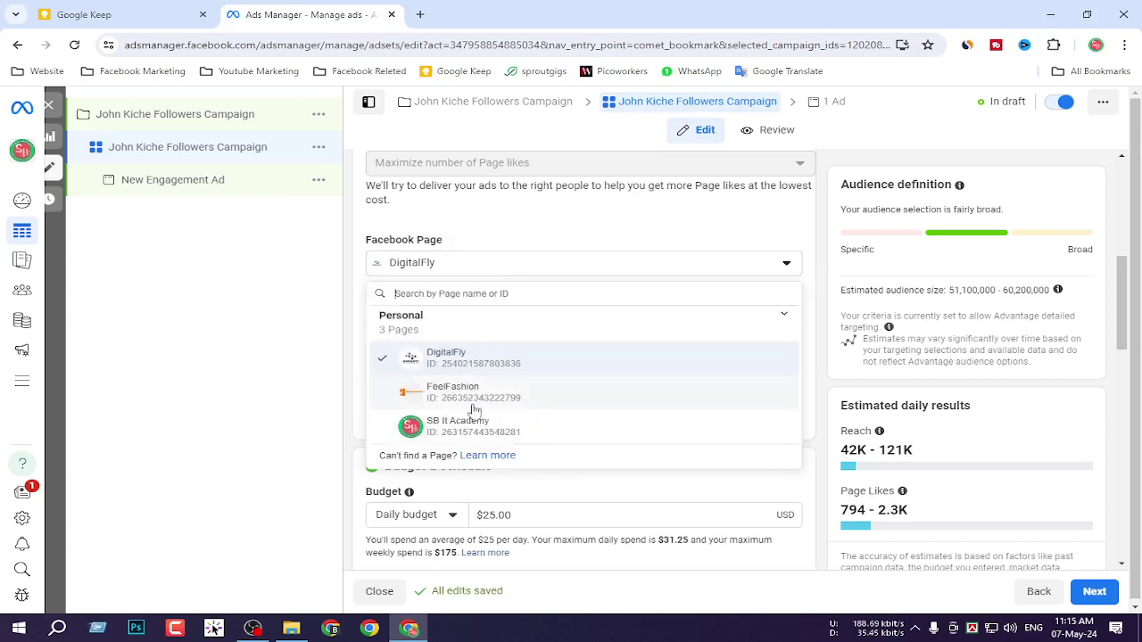
pyautogui.click(503, 262)
pyautogui.scroll(-1, 539, 382)
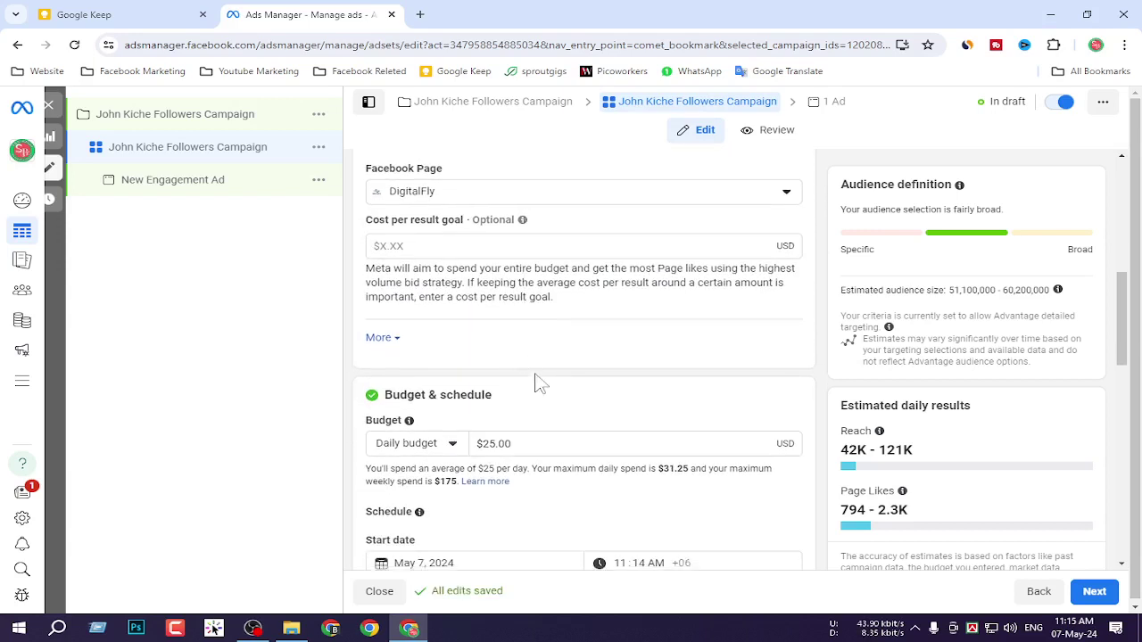
pyautogui.scroll(-1, 553, 410)
pyautogui.scroll(-2, 530, 420)
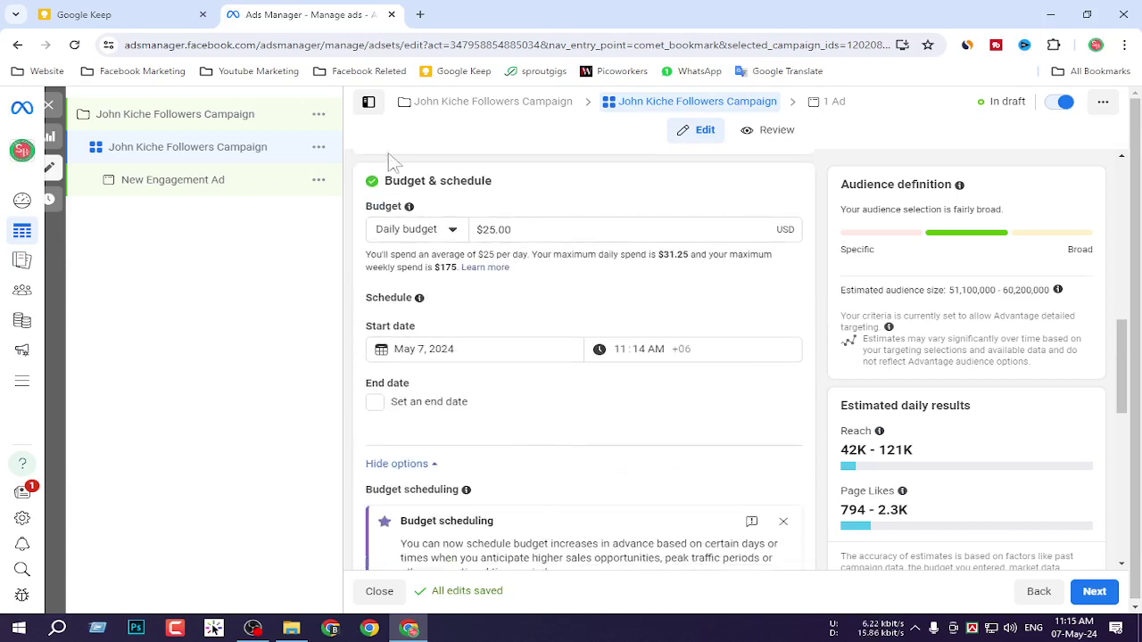
# Keep the Daily budget type and lower the amount to $3.00.
pyautogui.click(452, 232)
pyautogui.click(466, 248)
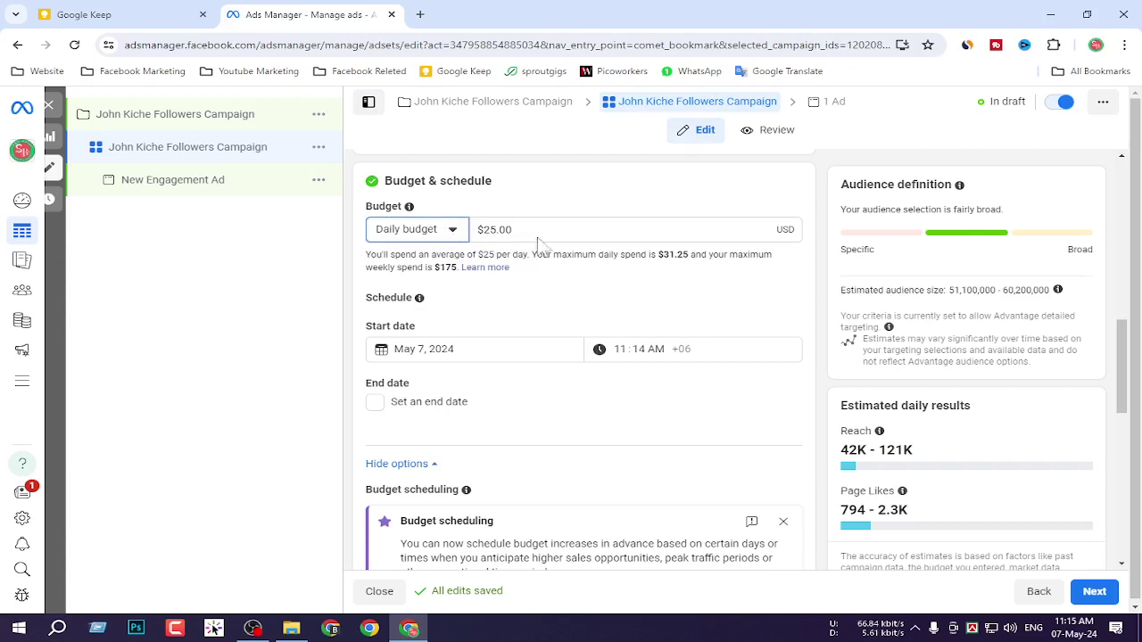
pyautogui.moveTo(535, 232); pyautogui.dragTo(454, 230)
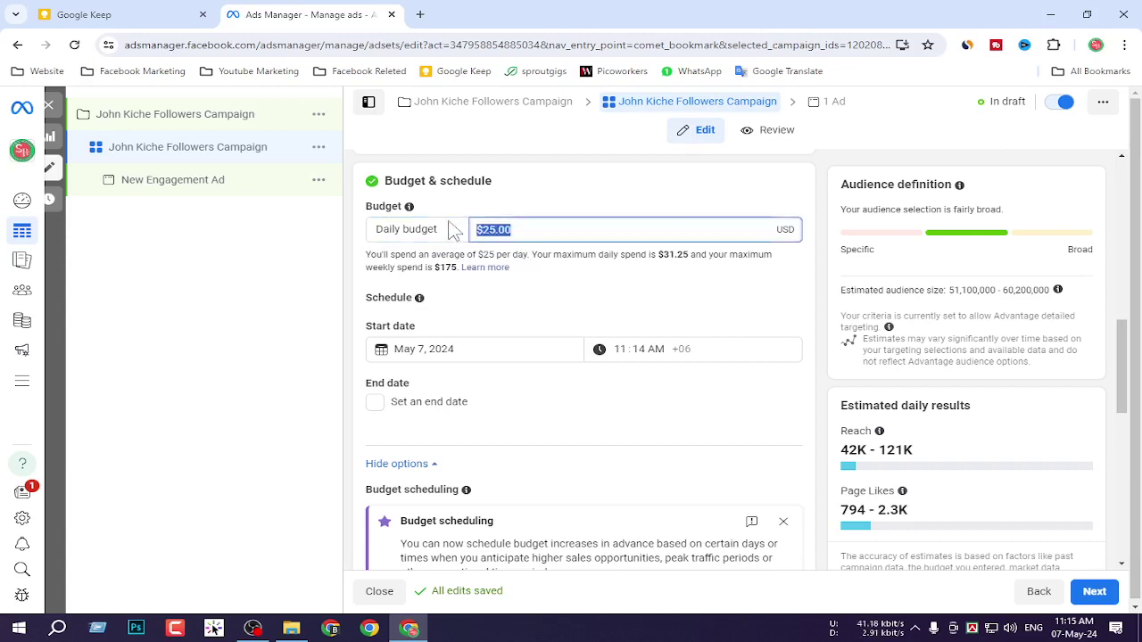
pyautogui.write('5')
pyautogui.press('BackSpace')
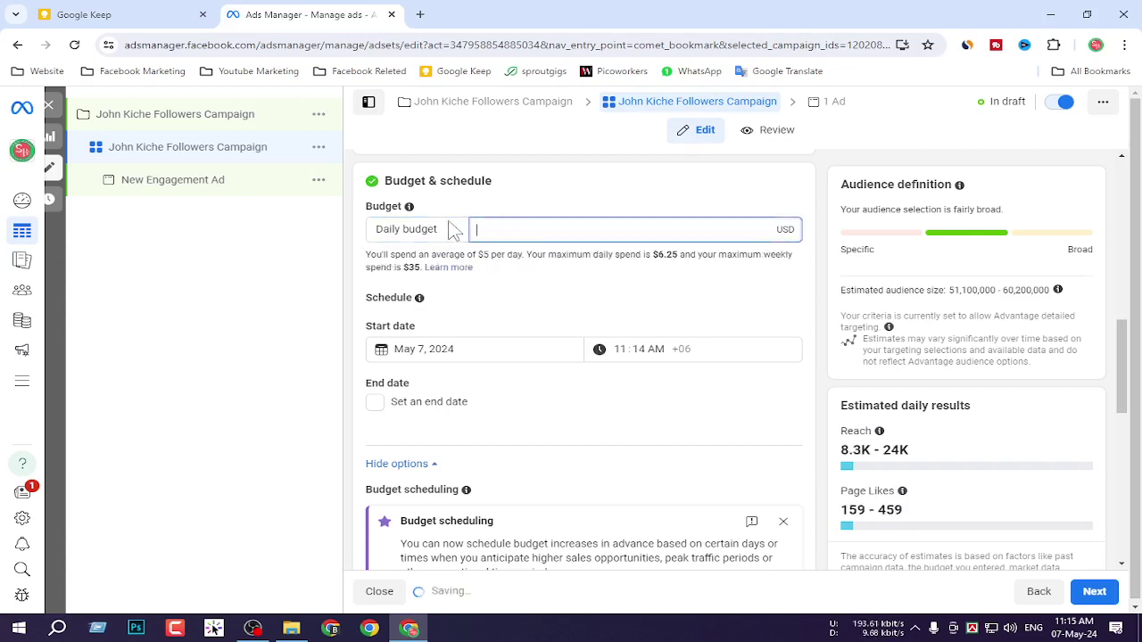
pyautogui.write('3')
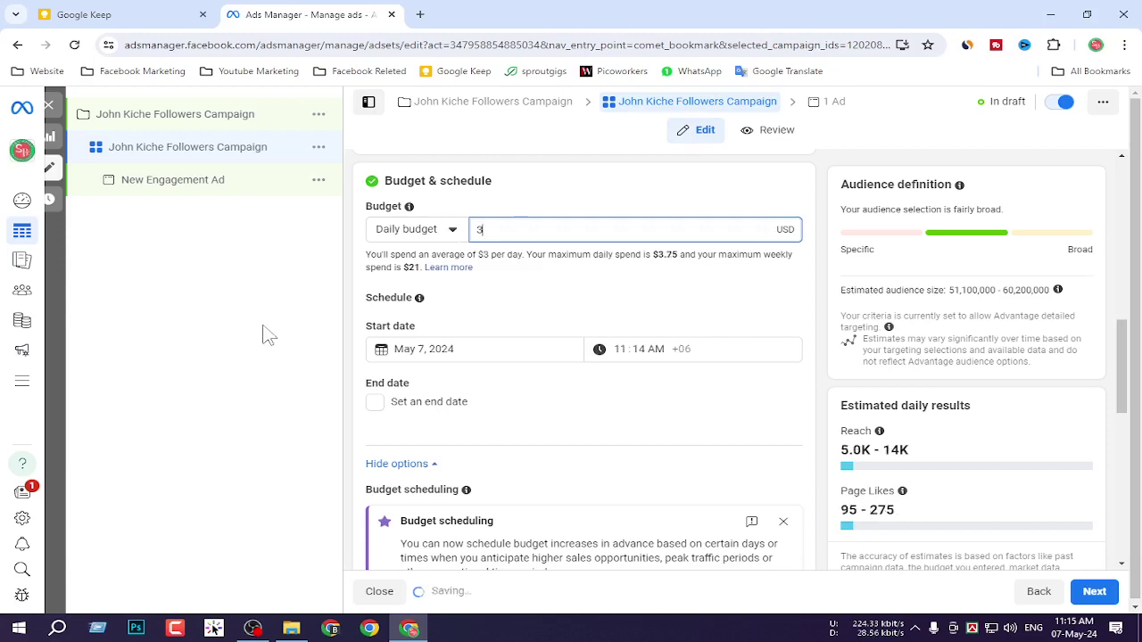
pyautogui.click(268, 321)
# Give the ad set an end date of May 14, 2024 at 12:00 AM.
pyautogui.scroll(-1, 506, 455)
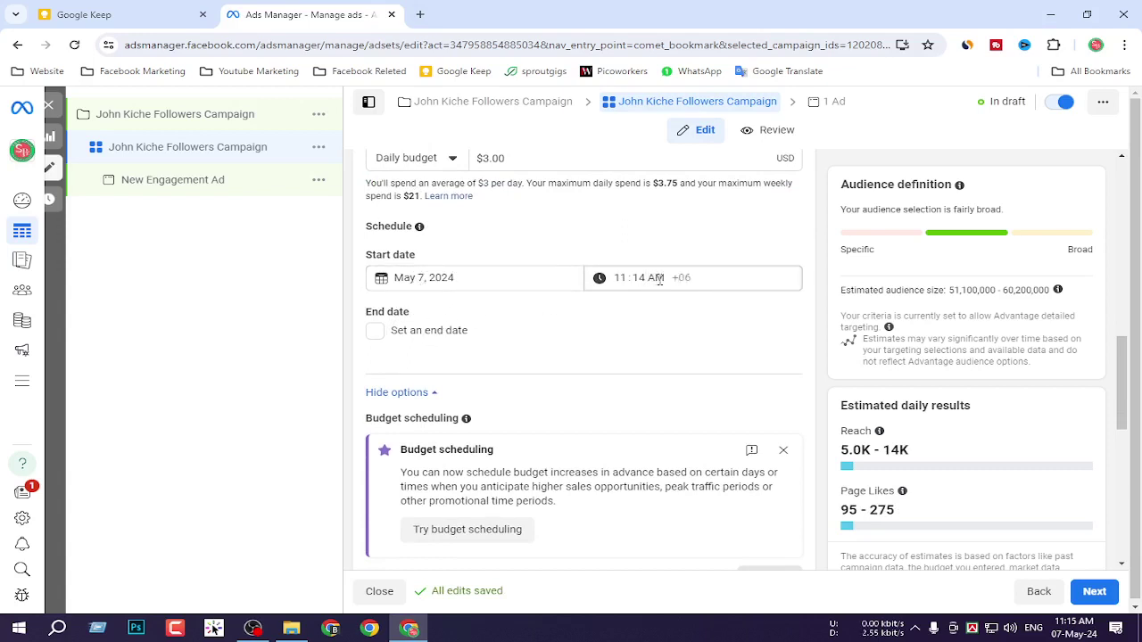
pyautogui.scroll(2, 508, 314)
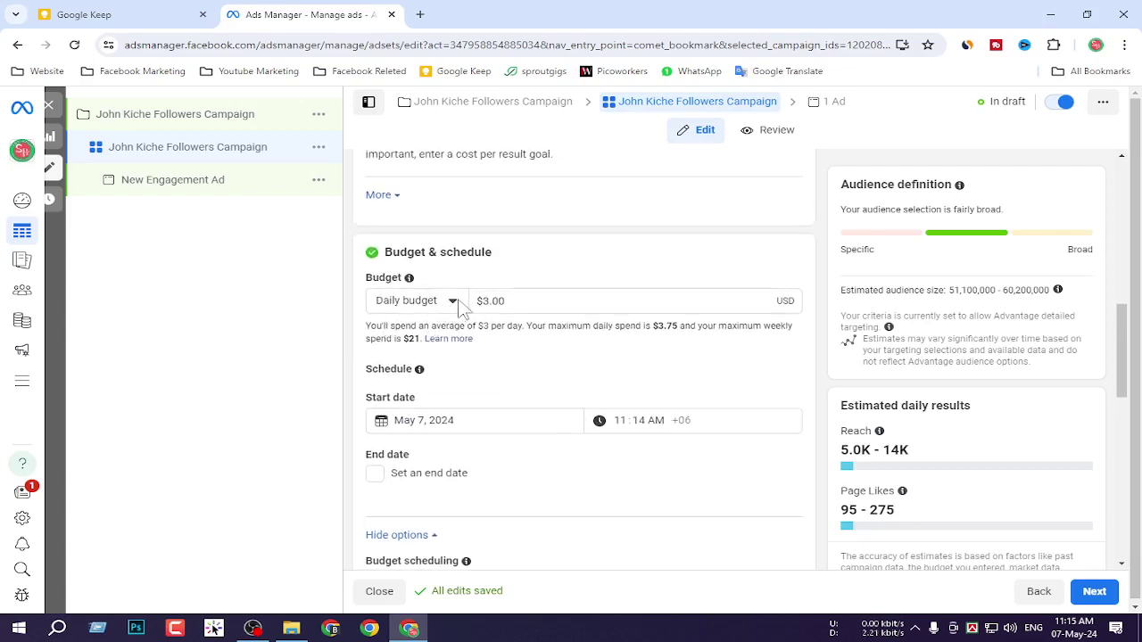
pyautogui.scroll(-1, 417, 346)
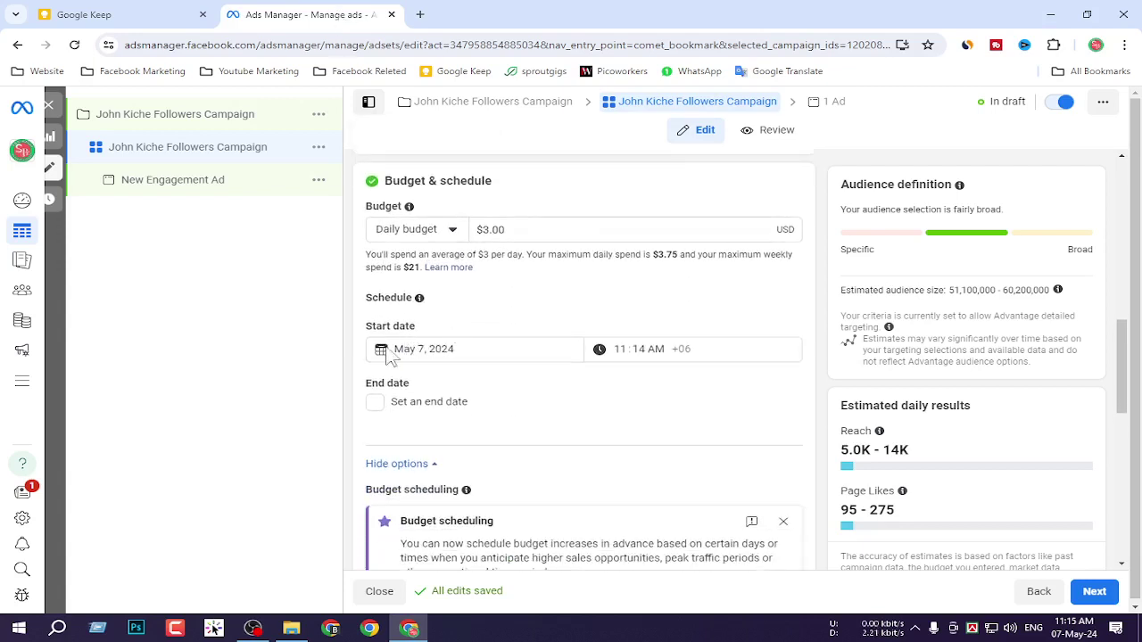
pyautogui.scroll(-1, 386, 353)
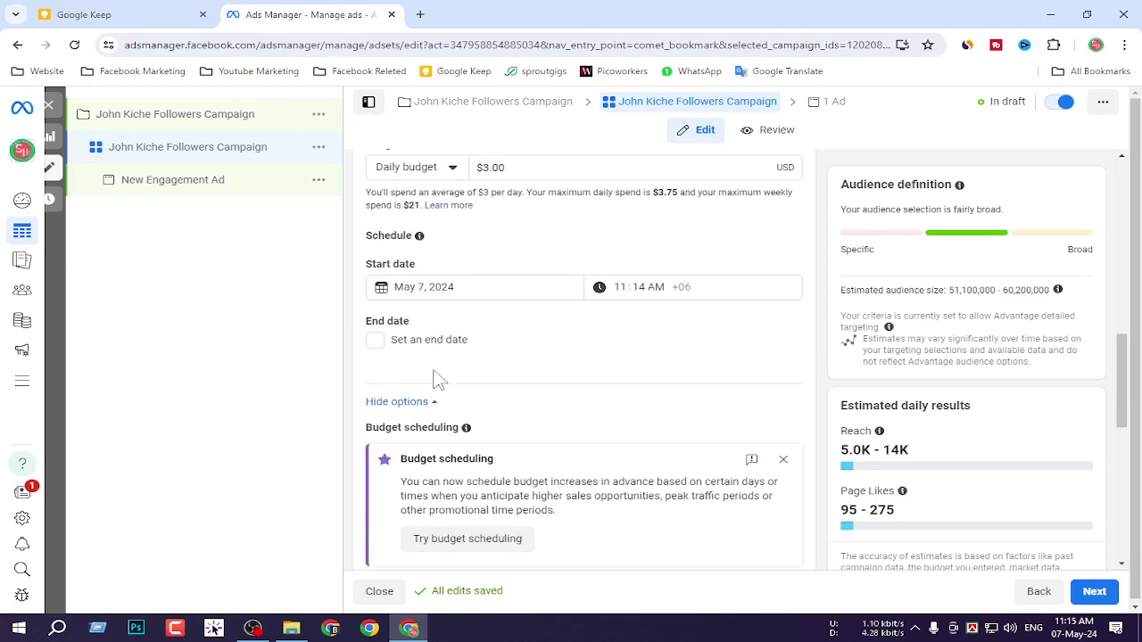
pyautogui.click(378, 333)
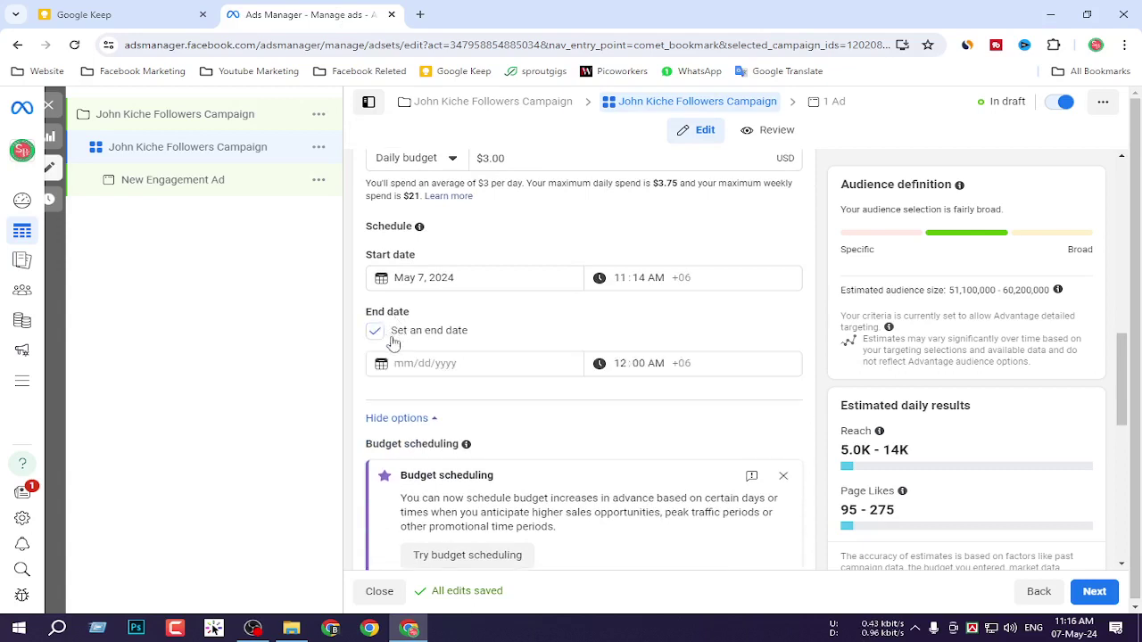
pyautogui.click(424, 365)
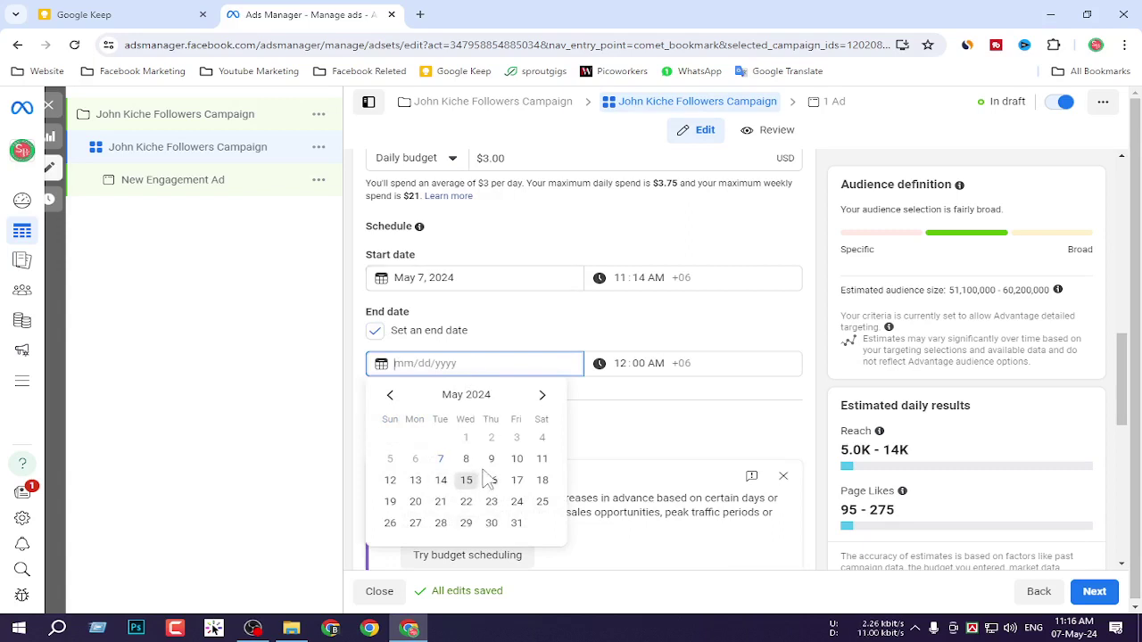
pyautogui.click(444, 483)
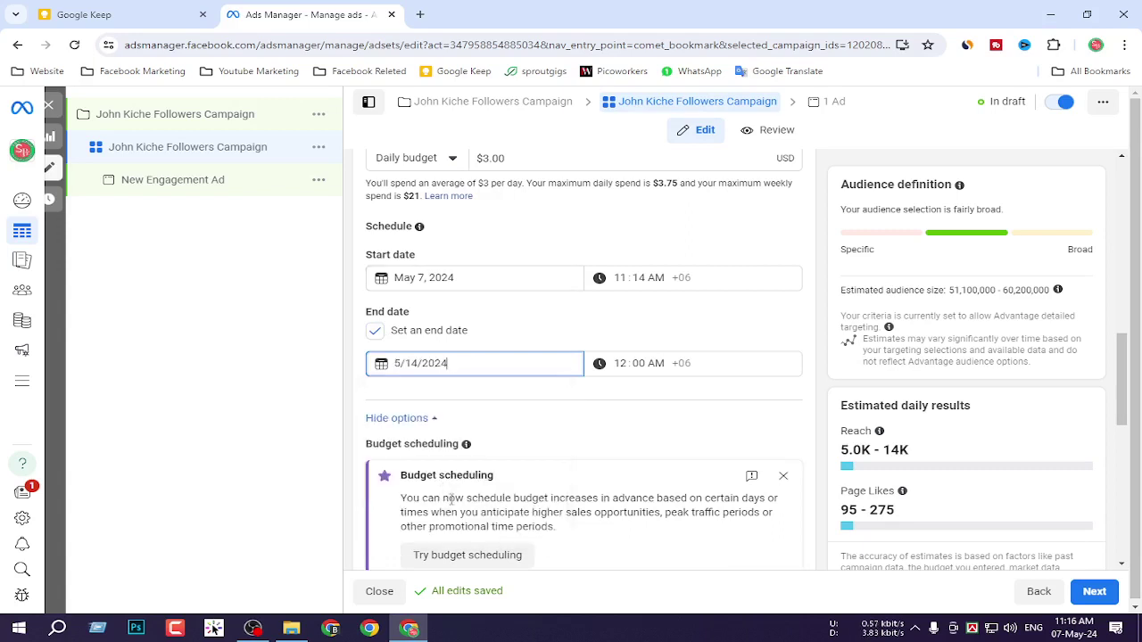
pyautogui.scroll(-1, 571, 384)
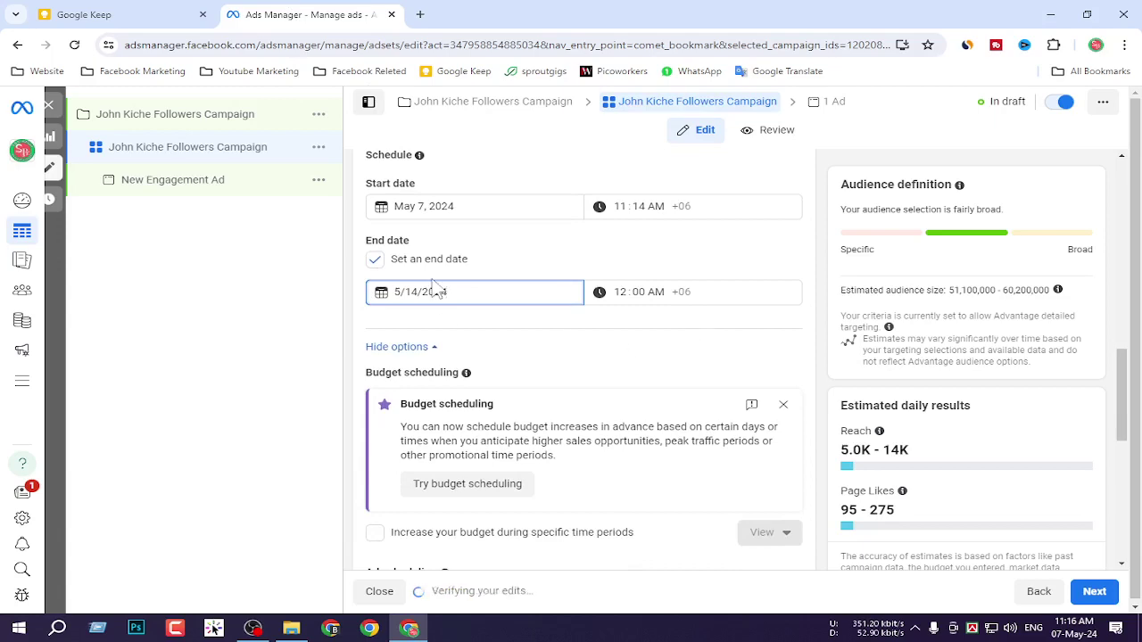
pyautogui.scroll(-3, 556, 334)
pyautogui.scroll(2, 530, 258)
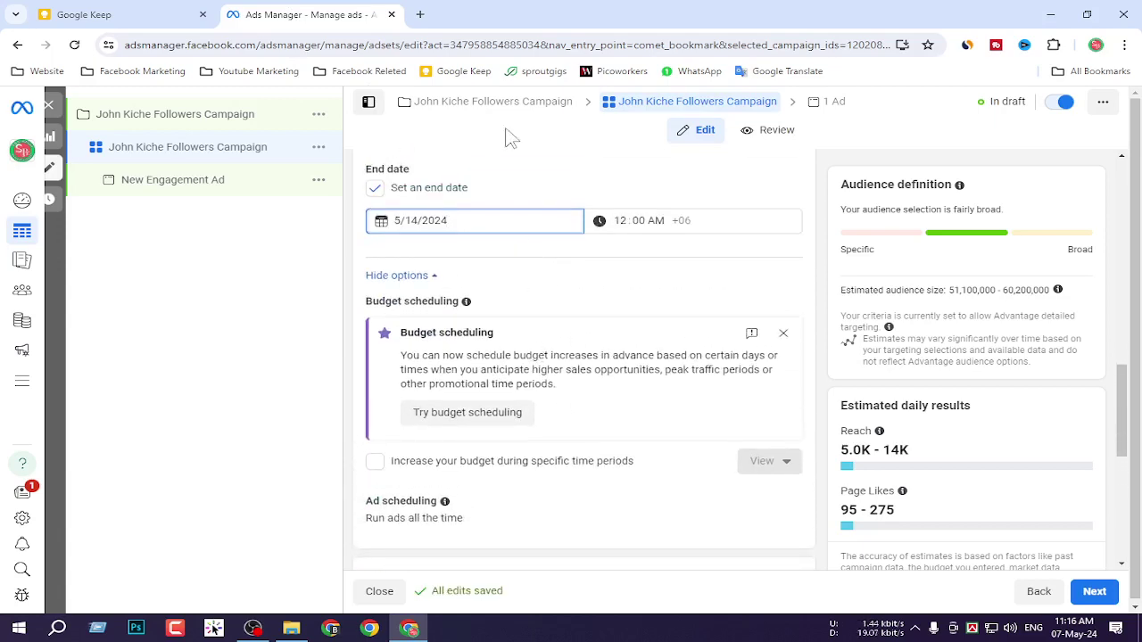
# Replace Bangladesh with Dhaka, Dhaka Division as the target location.
pyautogui.scroll(-3, 571, 267)
pyautogui.scroll(-2, 544, 319)
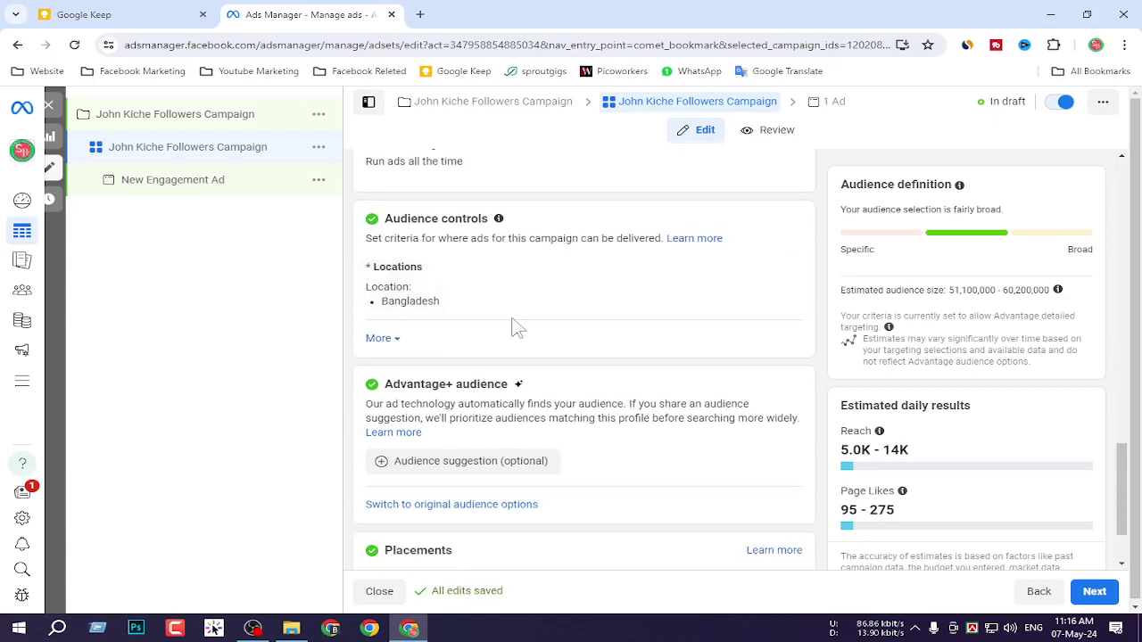
pyautogui.moveTo(491, 222); pyautogui.dragTo(380, 221)
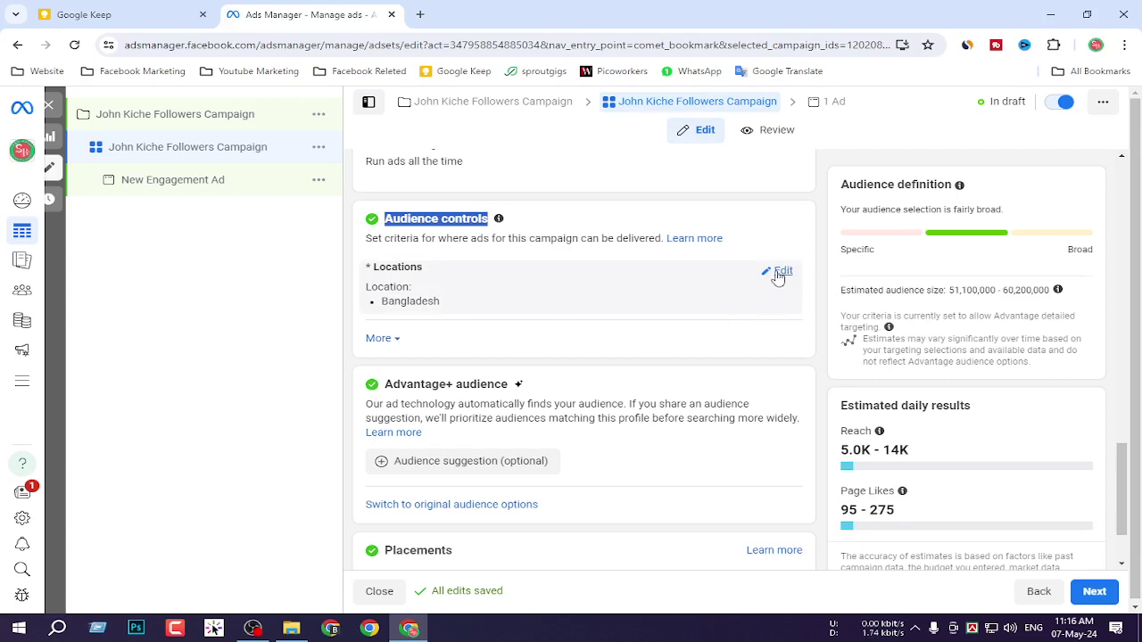
pyautogui.click(781, 272)
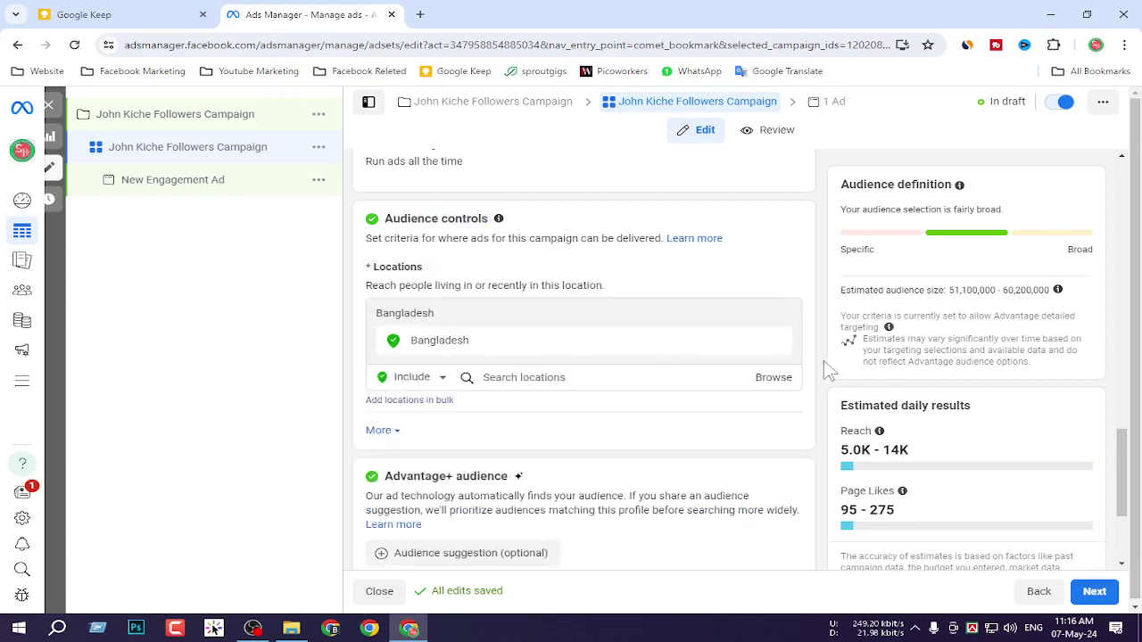
pyautogui.click(776, 341)
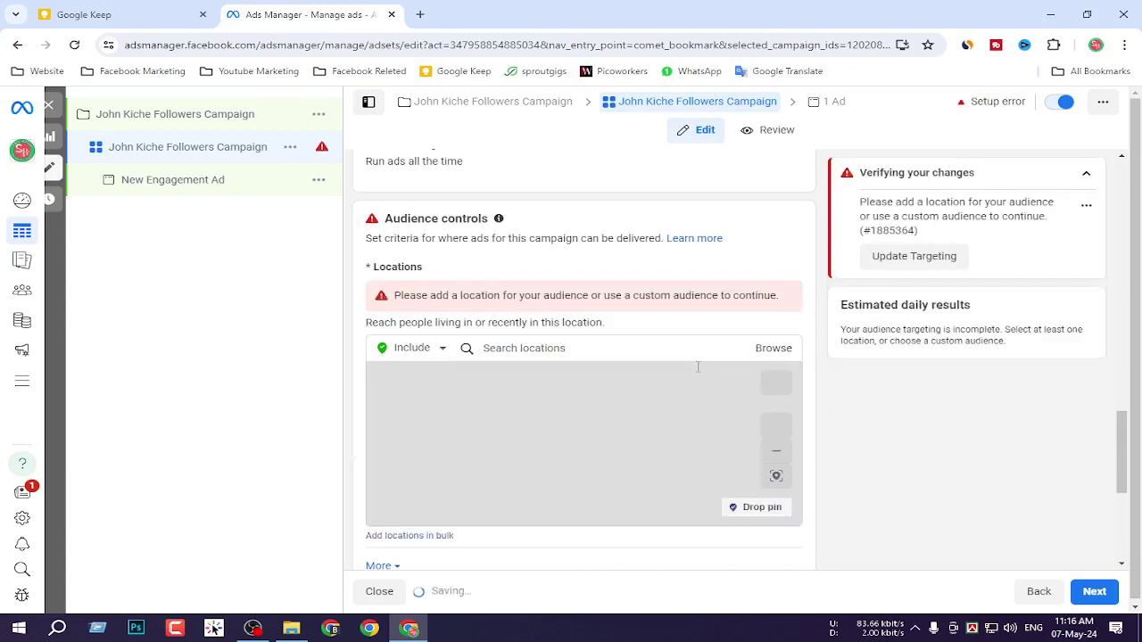
pyautogui.click(525, 348)
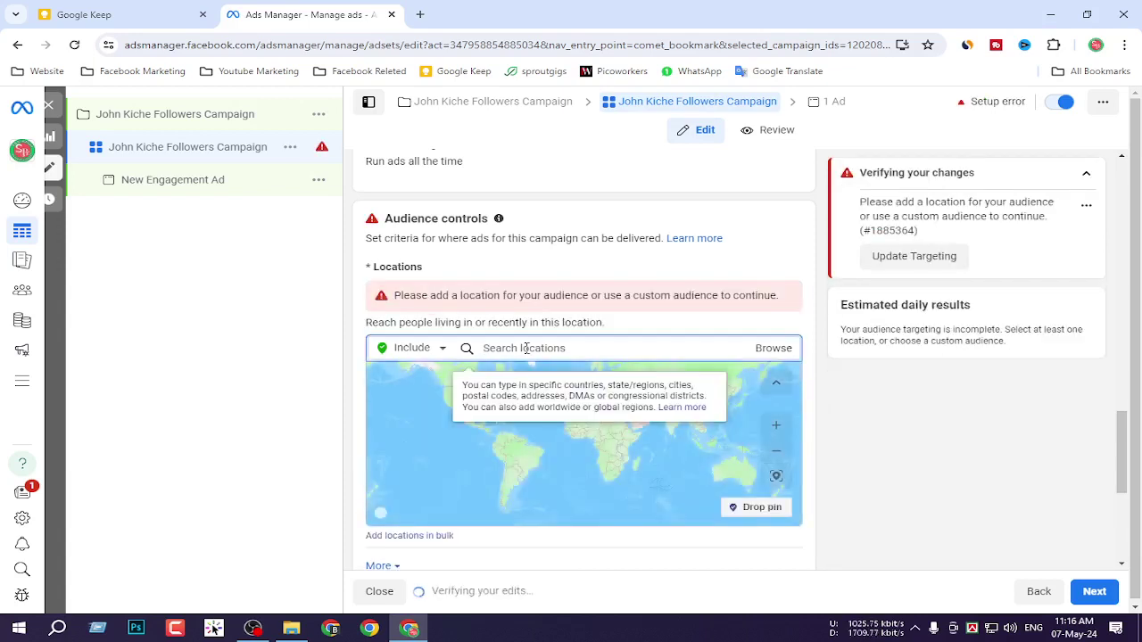
pyautogui.write('Dhap')
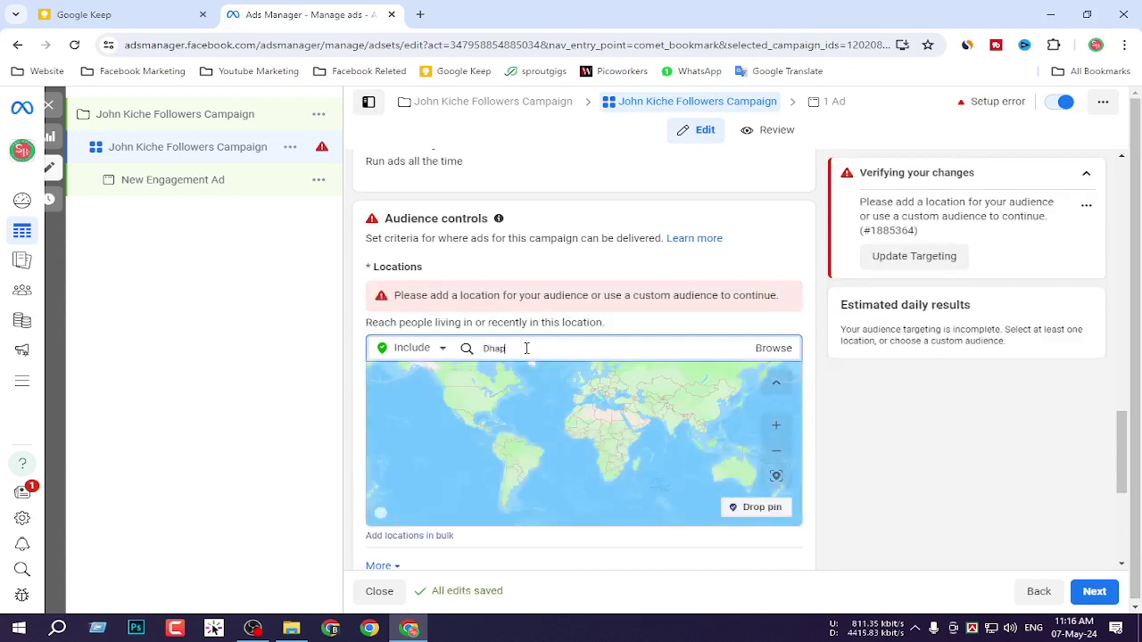
pyautogui.press('BackSpace')
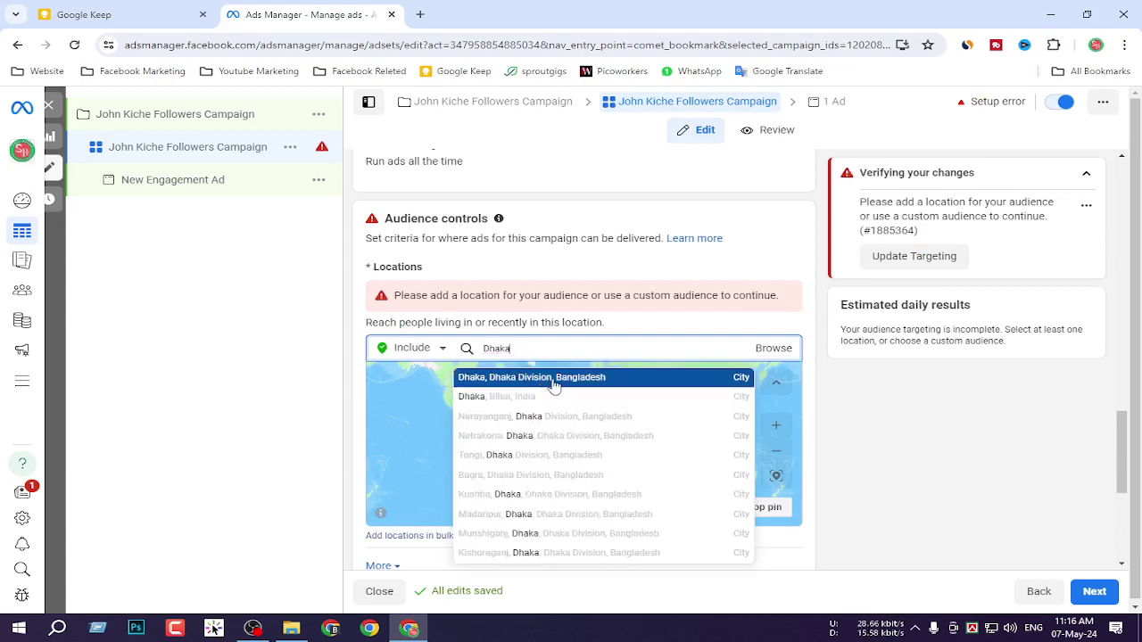
pyautogui.click(556, 377)
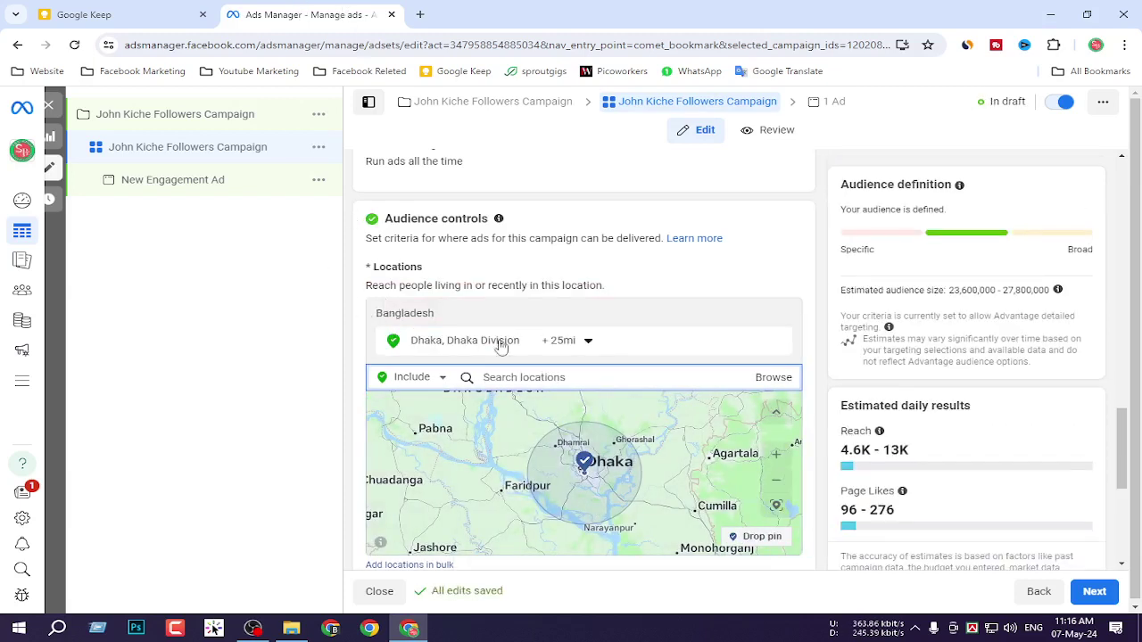
# Try adjusting the targeting radius slider around Dhaka.
pyautogui.click(586, 344)
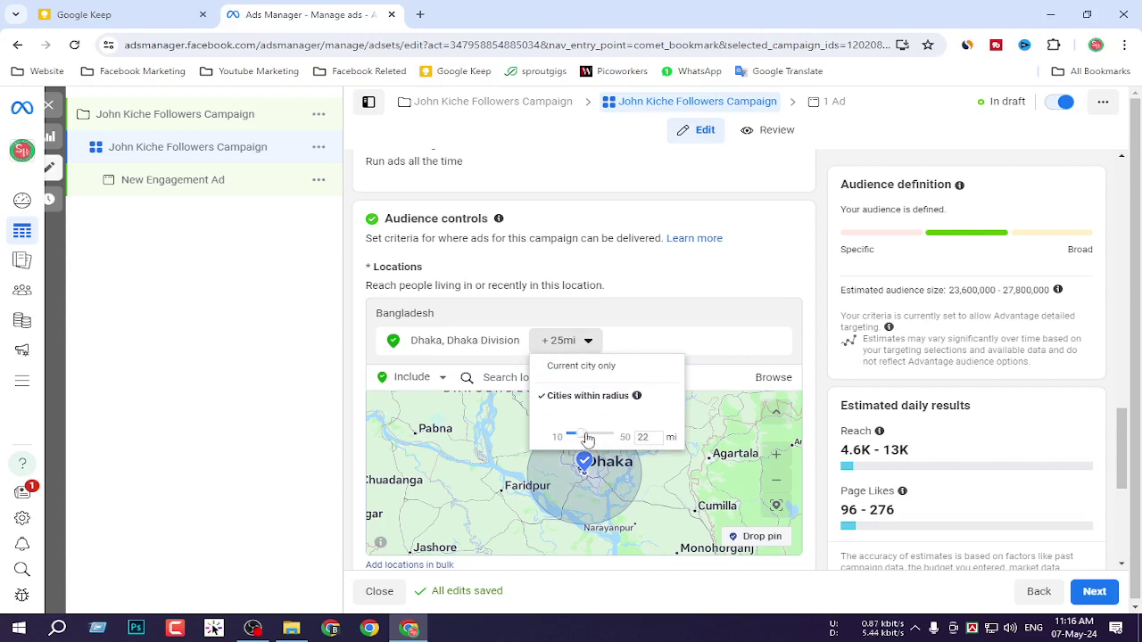
pyautogui.moveTo(588, 440); pyautogui.dragTo(586, 437)
pyautogui.click(587, 345)
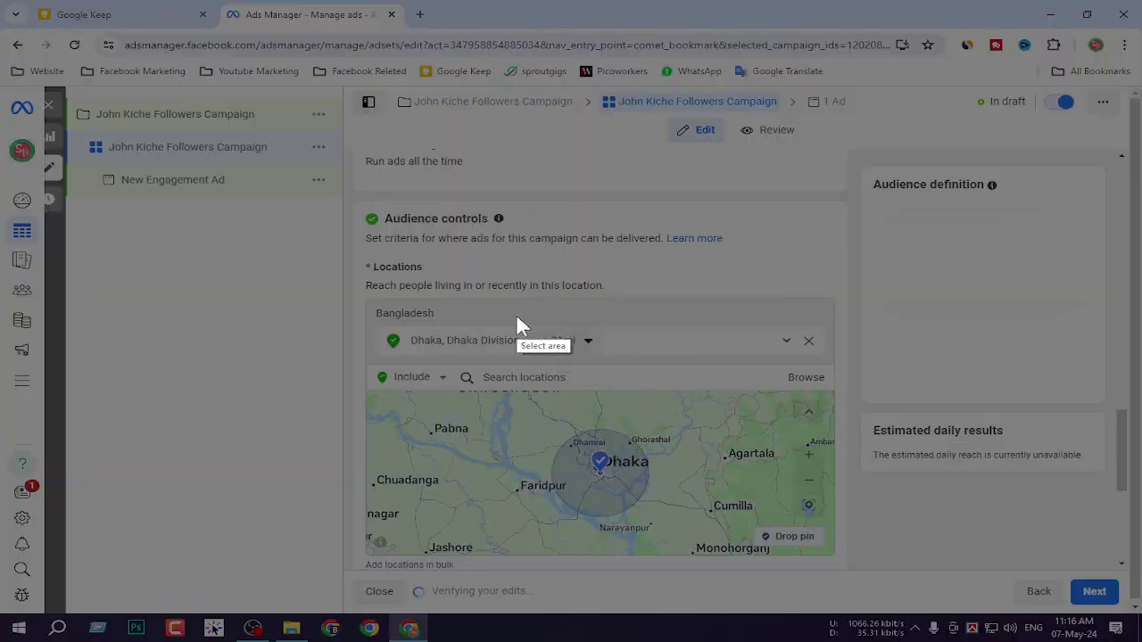
pyautogui.moveTo(517, 317)
pyautogui.mouseDown()
pyautogui.moveTo(618, 375)
pyautogui.moveTo(619, 361)
pyautogui.mouseUp()
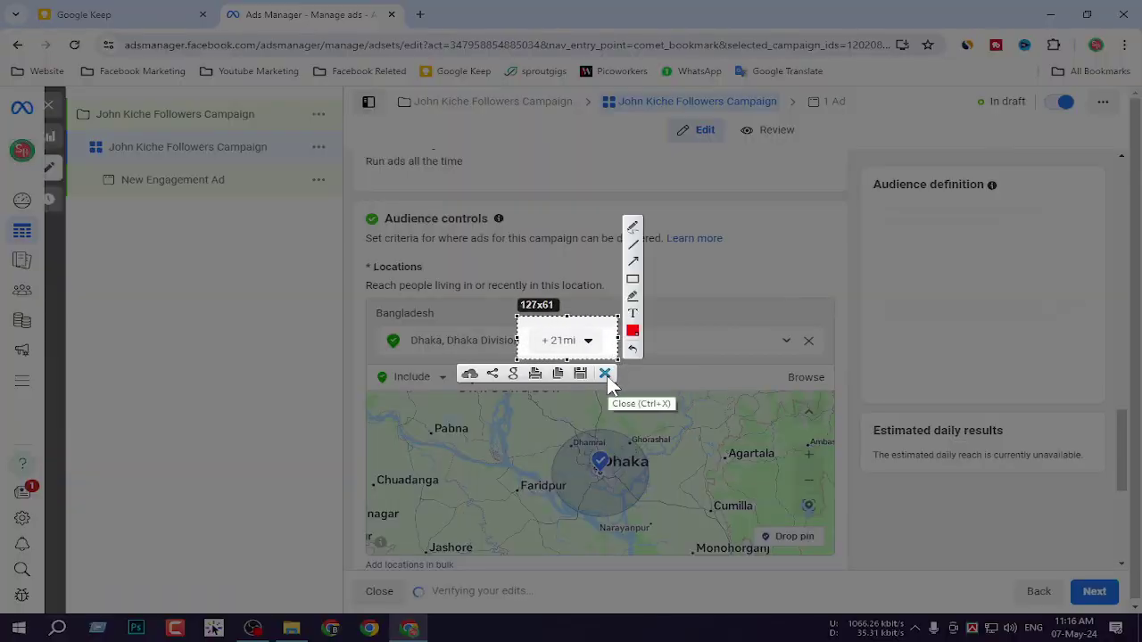
pyautogui.click(605, 373)
pyautogui.click(593, 347)
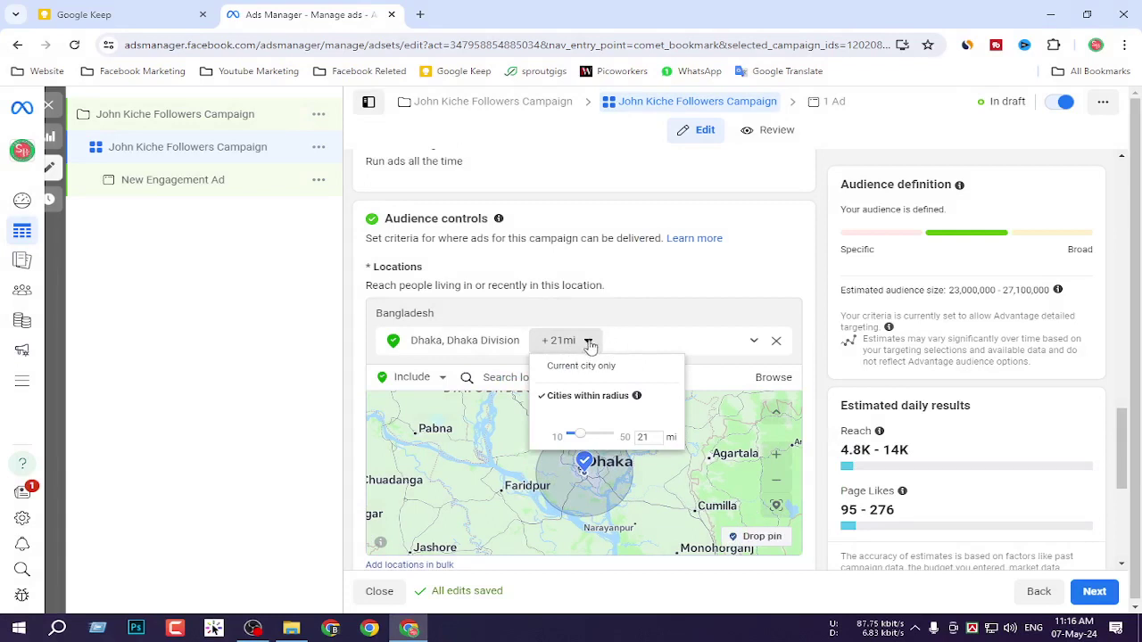
pyautogui.moveTo(582, 435)
pyautogui.mouseDown()
pyautogui.moveTo(602, 437)
pyautogui.moveTo(590, 437)
pyautogui.mouseUp()
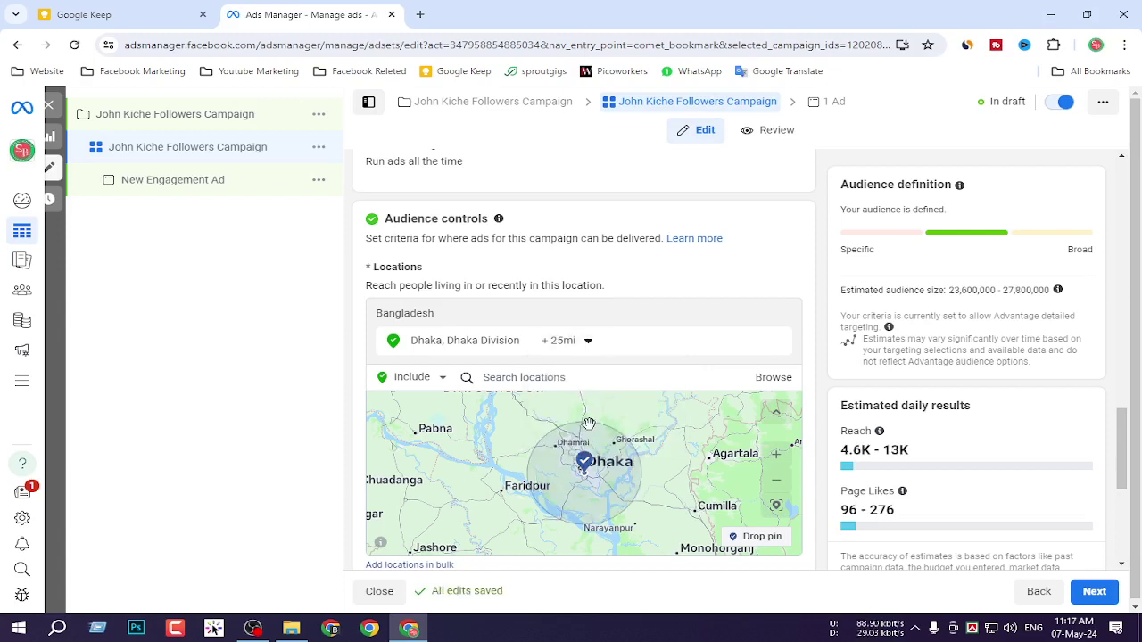
pyautogui.click(590, 343)
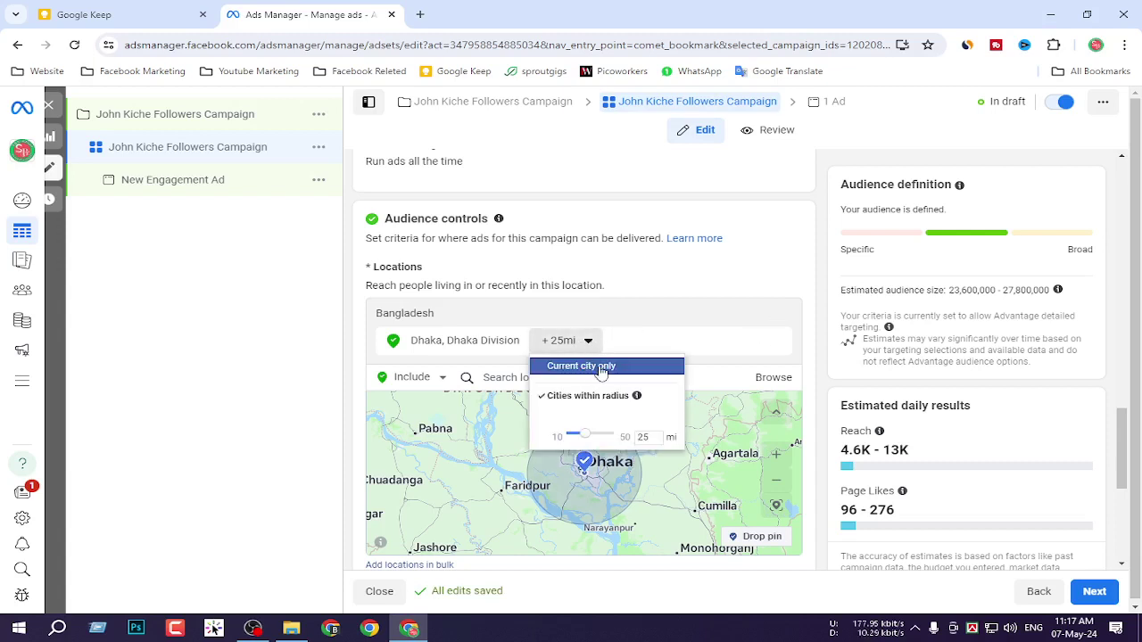
# Limit the Dhaka location to Current city only and screenshot the location row.
pyautogui.press('Print')
pyautogui.moveTo(511, 340); pyautogui.dragTo(717, 382)
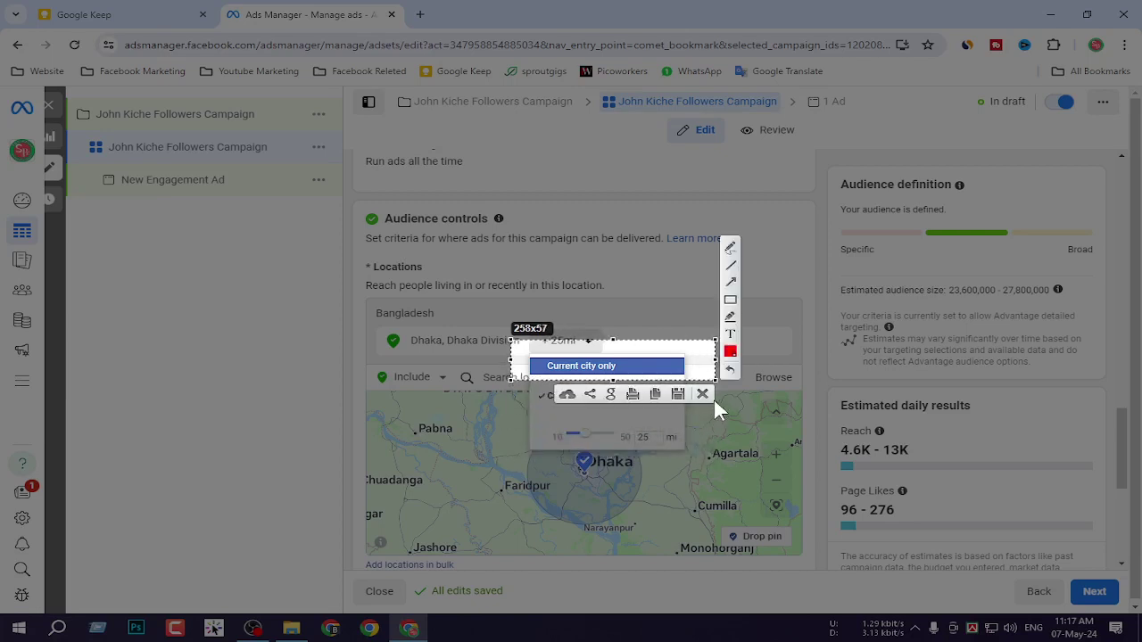
pyautogui.click(707, 392)
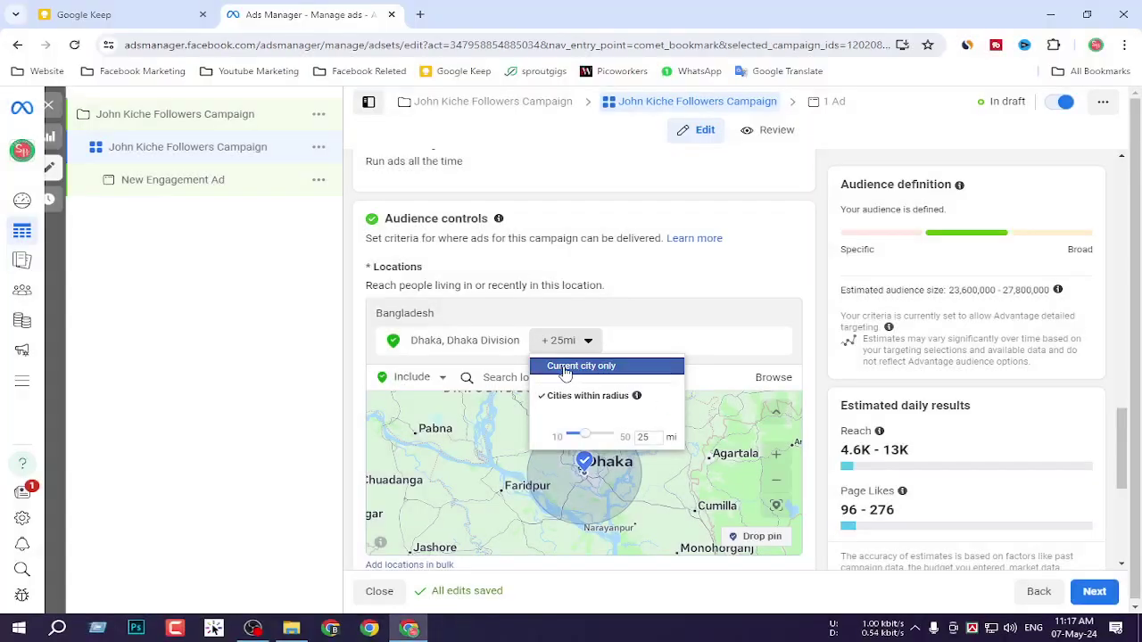
pyautogui.click(565, 368)
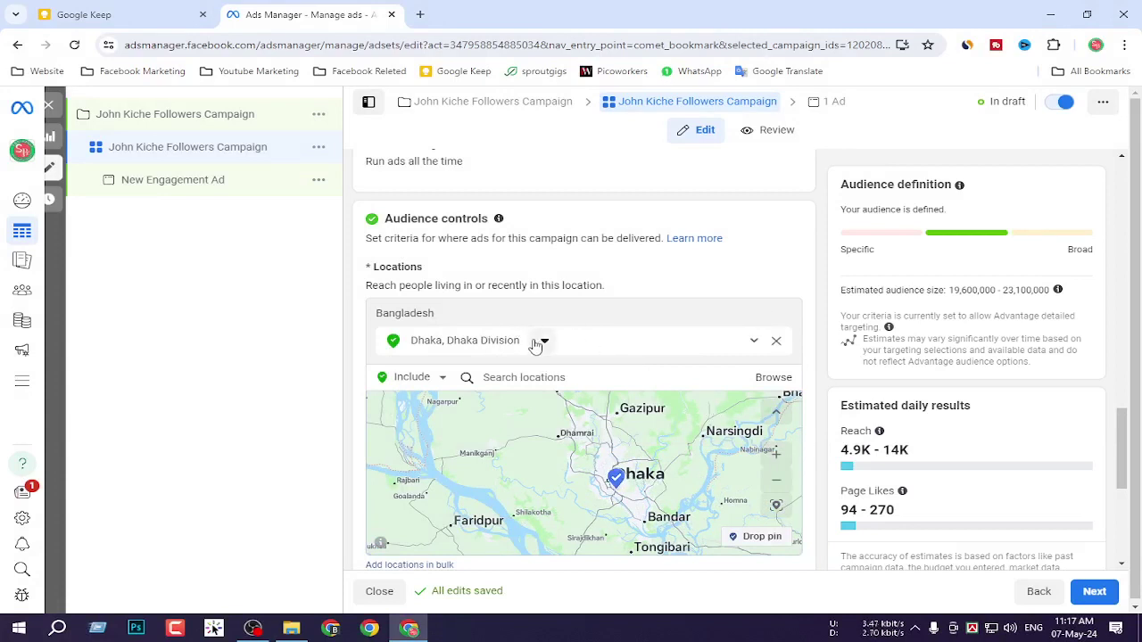
pyautogui.press('Print')
pyautogui.moveTo(489, 317); pyautogui.dragTo(645, 363)
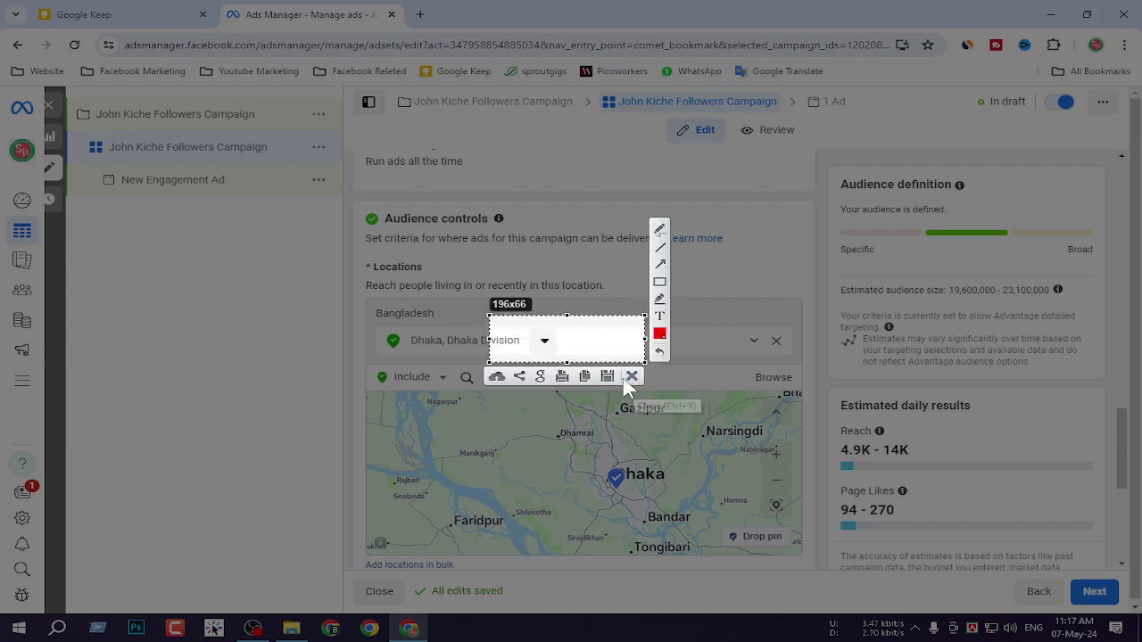
pyautogui.click(631, 376)
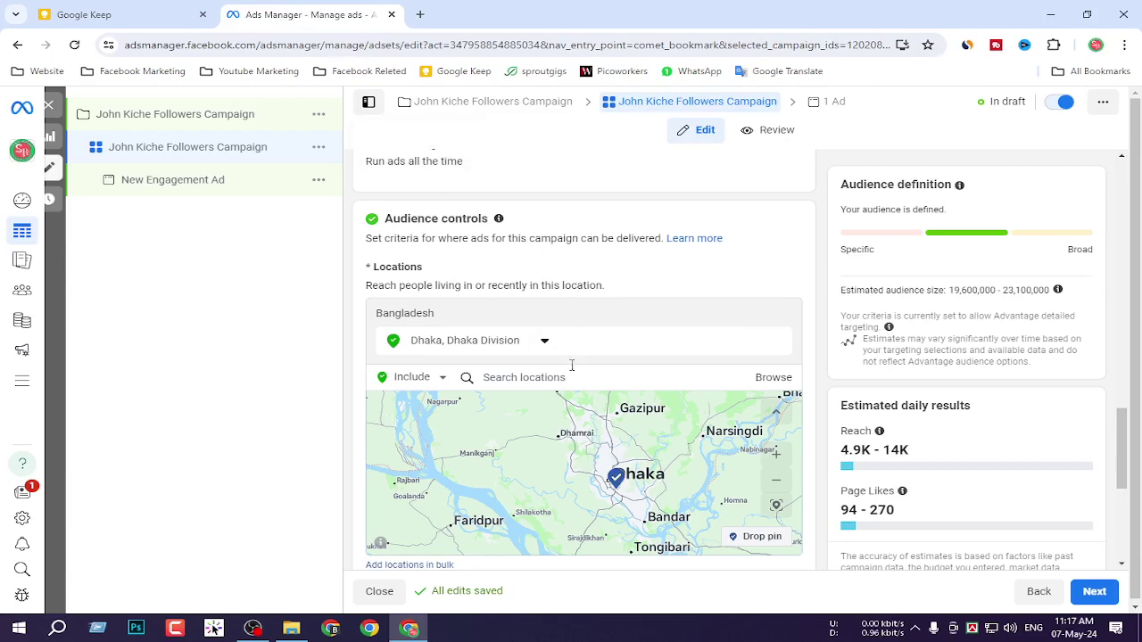
pyautogui.scroll(-1, 569, 366)
pyautogui.scroll(-2, 564, 367)
pyautogui.scroll(-4, 683, 490)
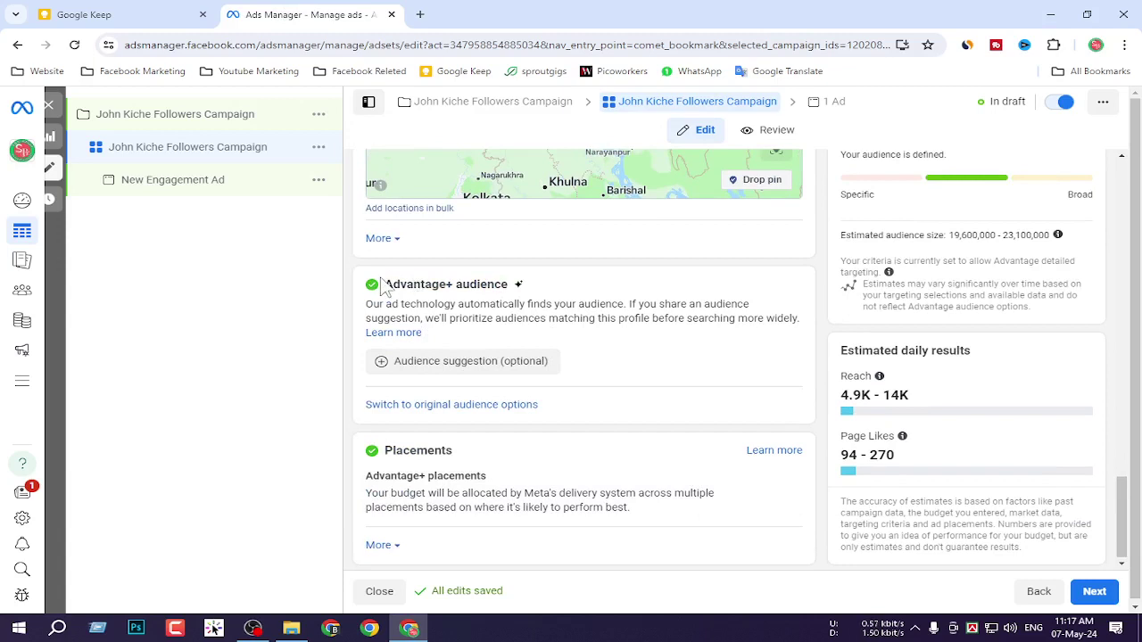
# Expand the audience suggestions, cap the maximum age at 55 (18–55), and leave gender on All.
pyautogui.moveTo(383, 285); pyautogui.dragTo(529, 293)
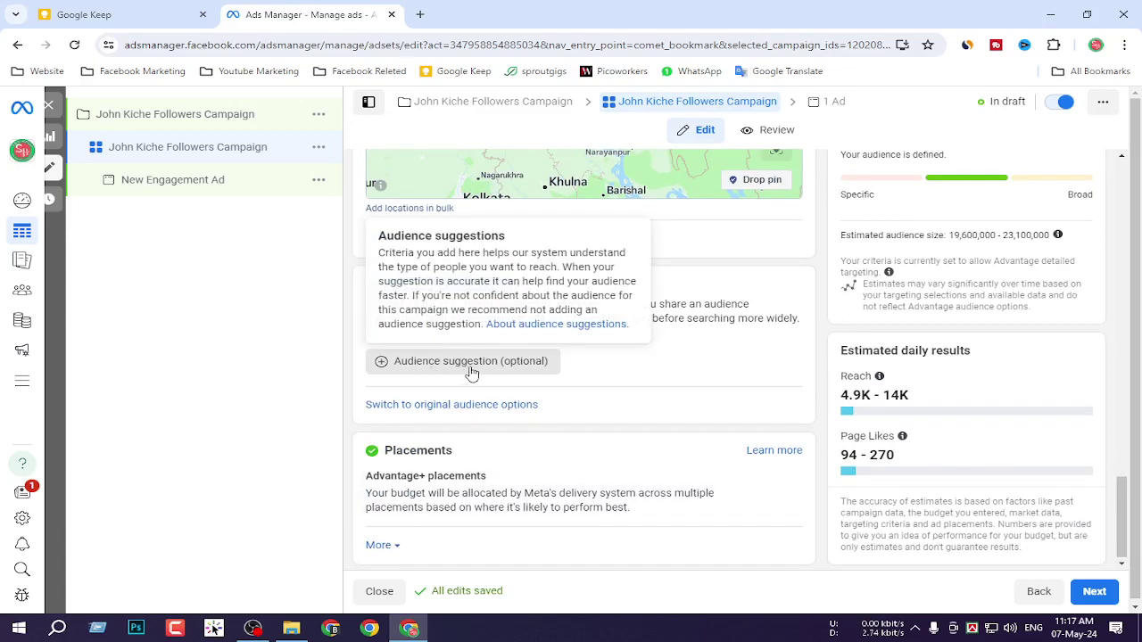
pyautogui.click(485, 364)
pyautogui.scroll(-1, 535, 447)
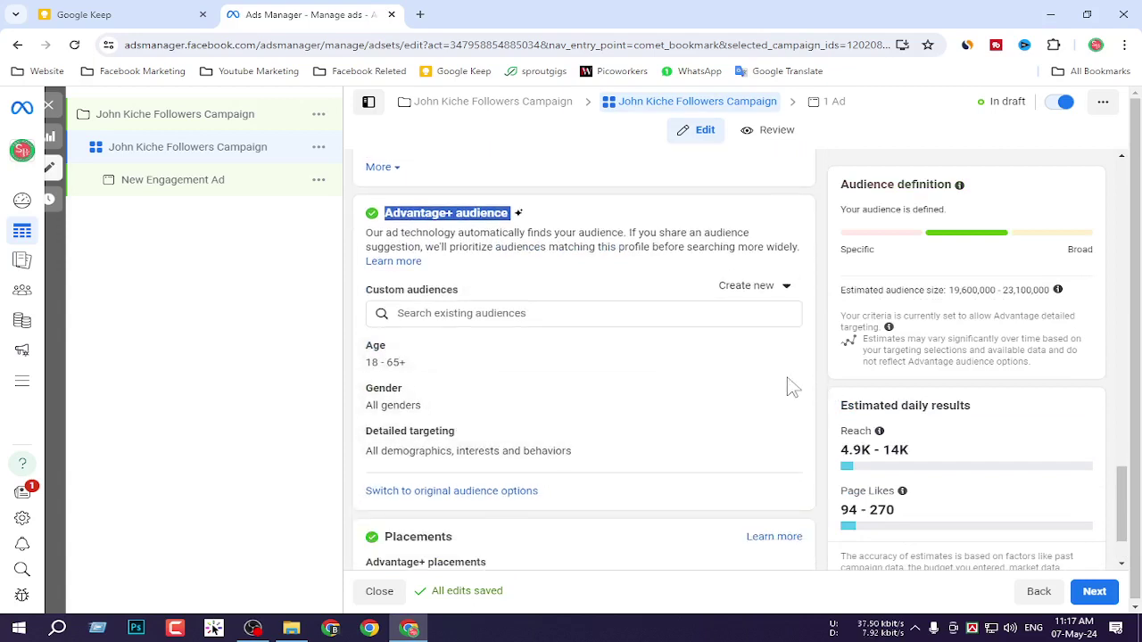
pyautogui.click(778, 350)
pyautogui.click(779, 350)
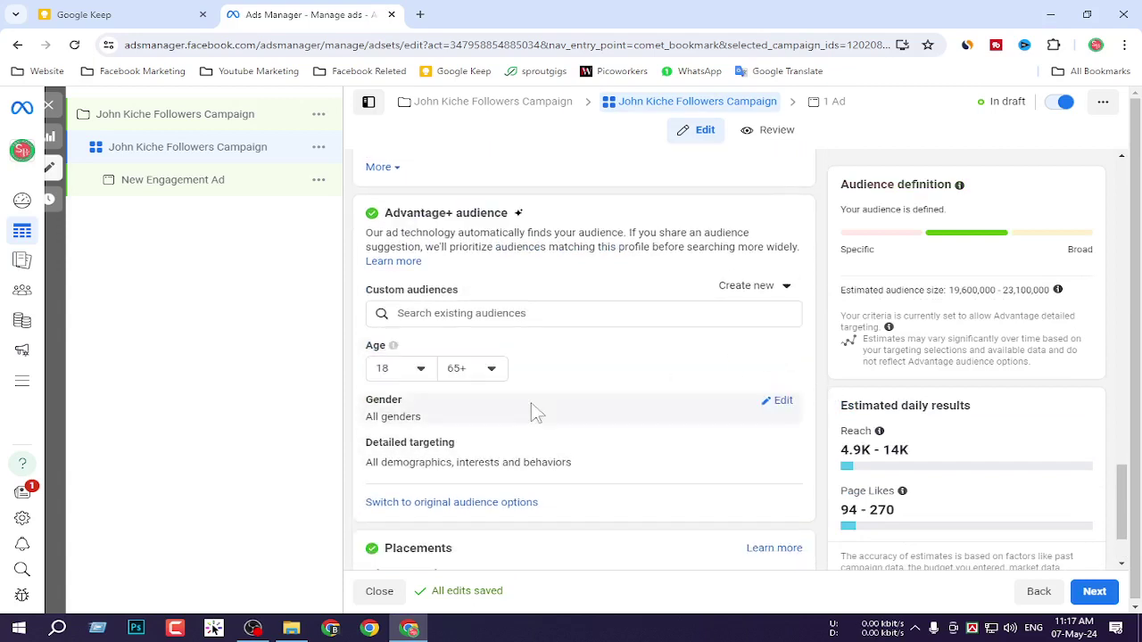
pyautogui.click(477, 369)
pyautogui.scroll(3, 518, 479)
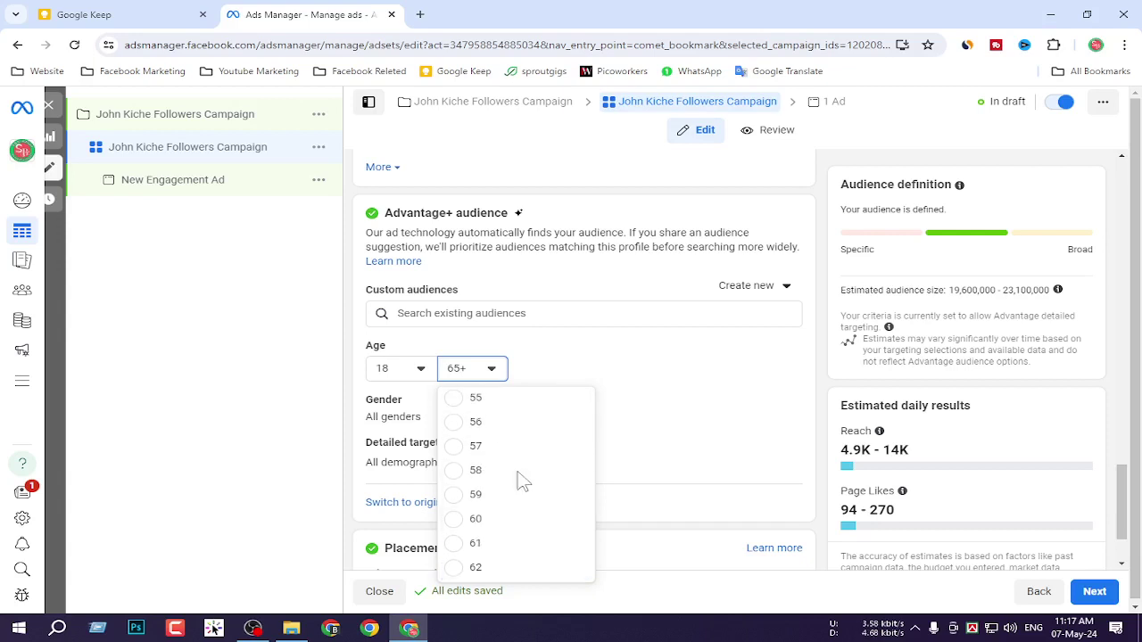
pyautogui.click(493, 474)
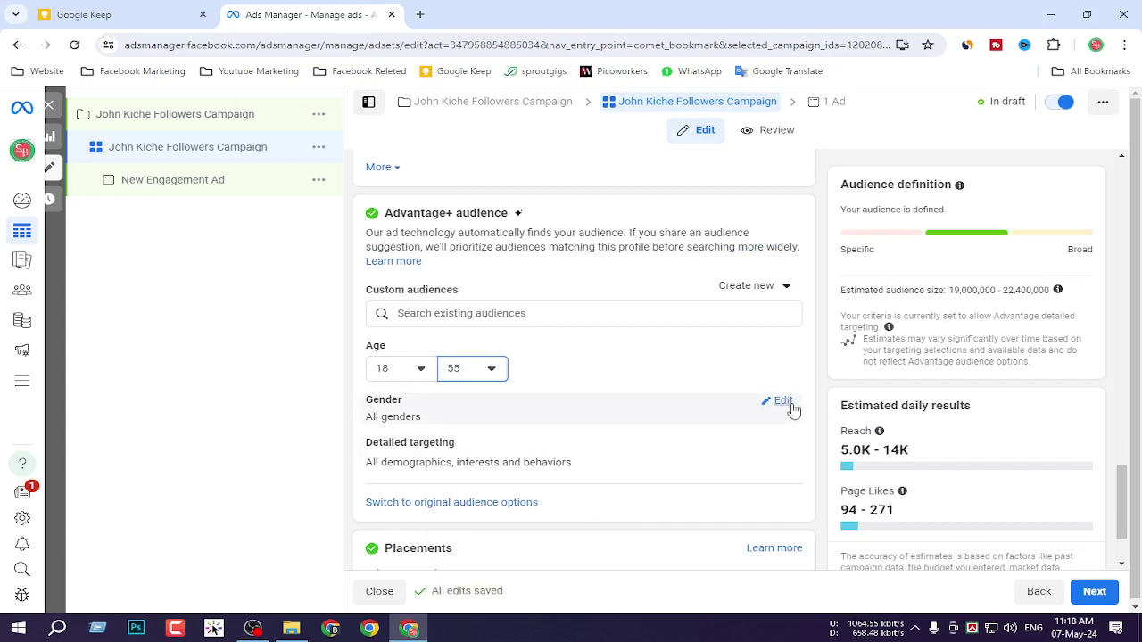
pyautogui.click(785, 402)
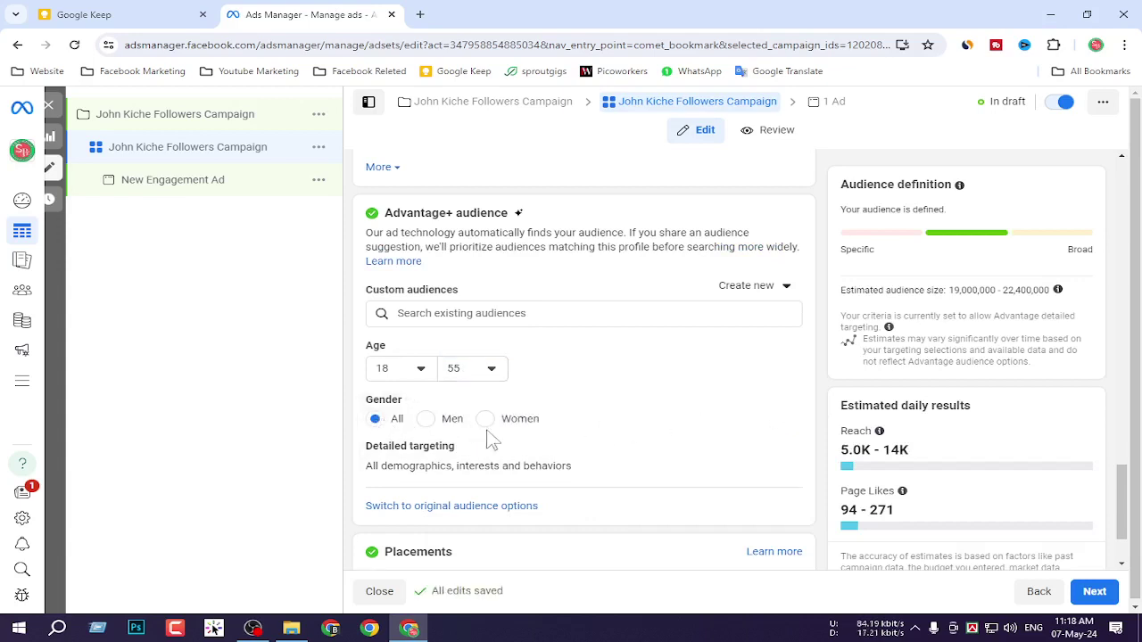
pyautogui.click(375, 418)
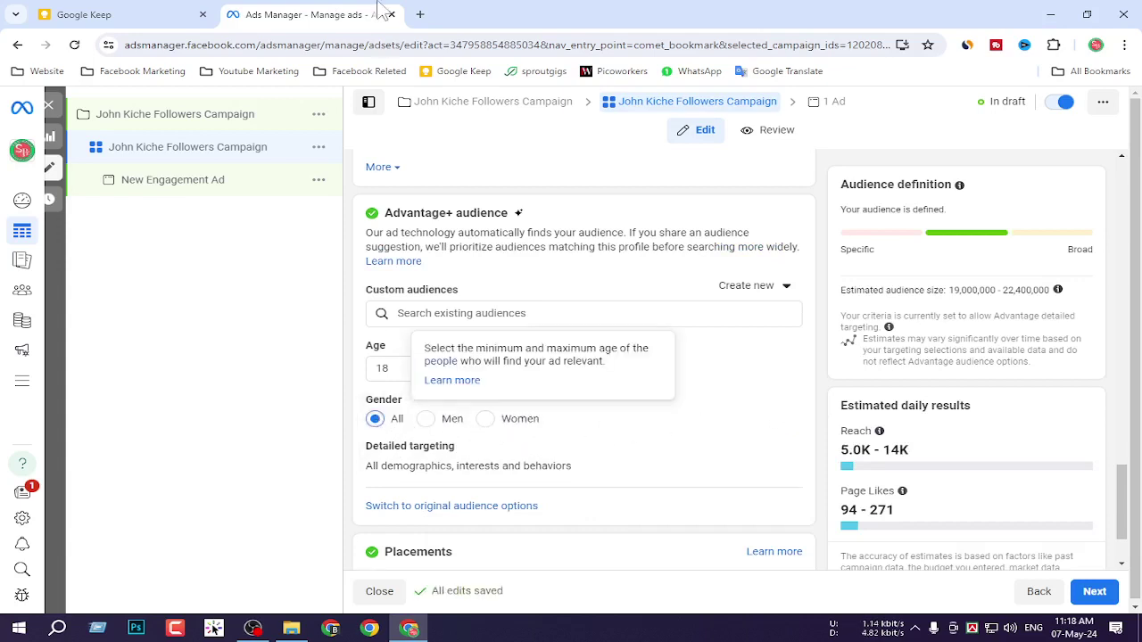
pyautogui.scroll(-1, 526, 414)
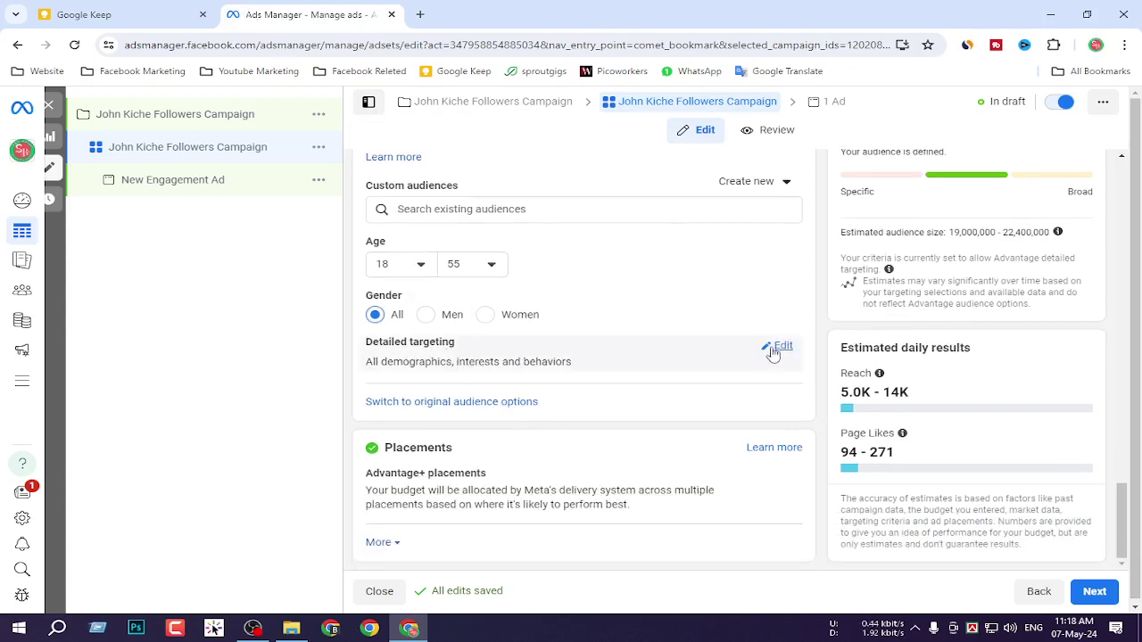
# Browse the Shopping and fashion, Sports and outdoors, and Technology interests in Detailed targeting without adding any.
pyautogui.click(781, 348)
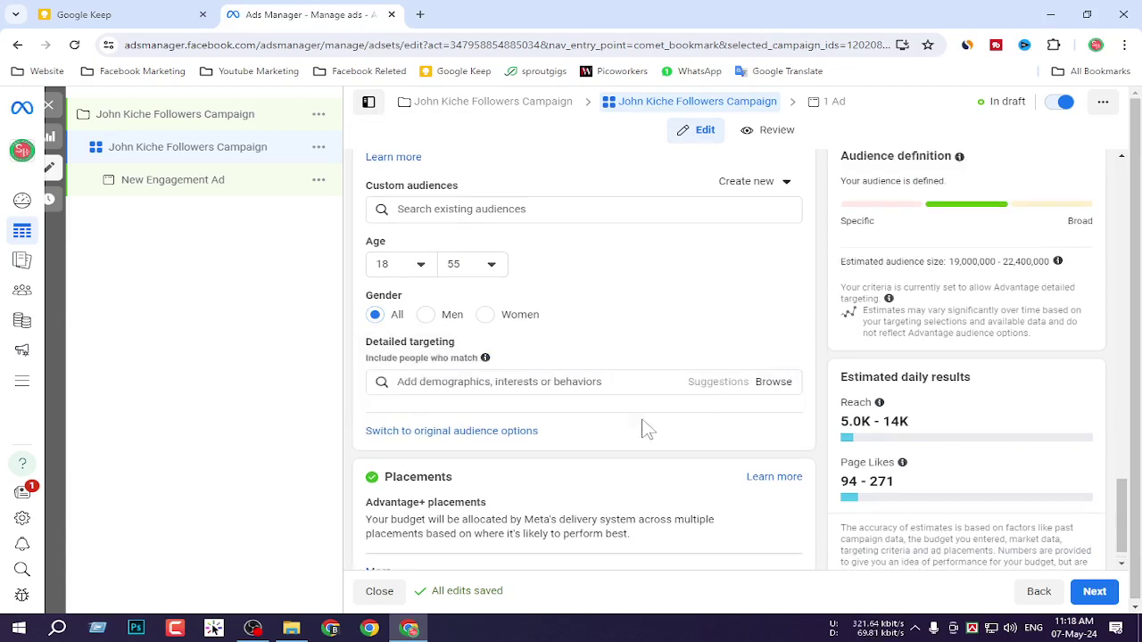
pyautogui.click(505, 382)
pyautogui.click(558, 383)
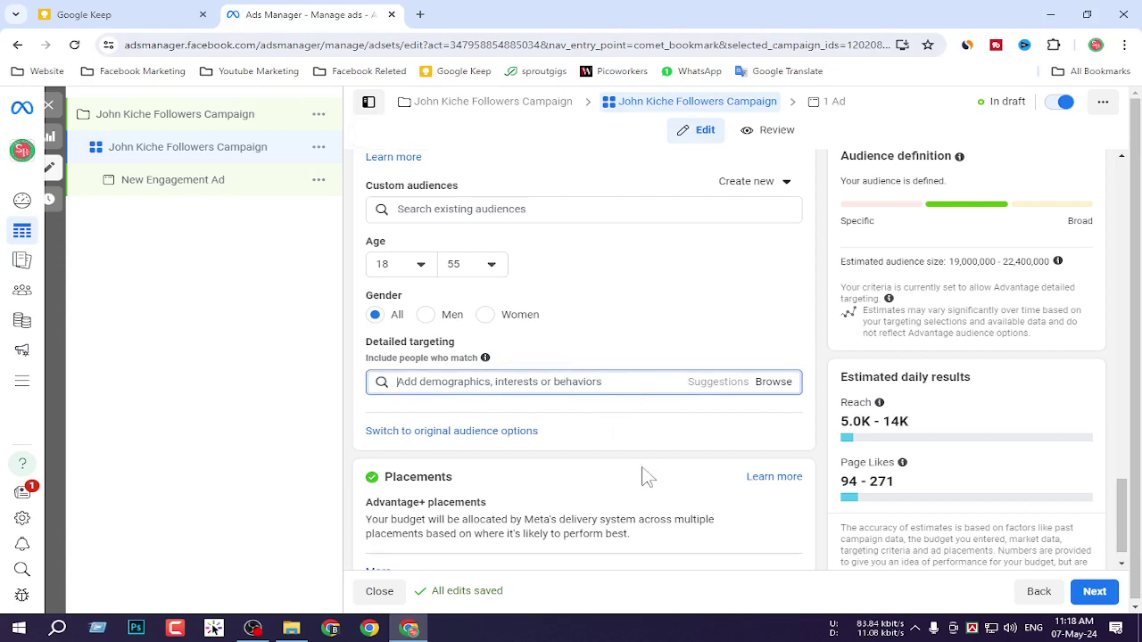
pyautogui.scroll(-1, 794, 361)
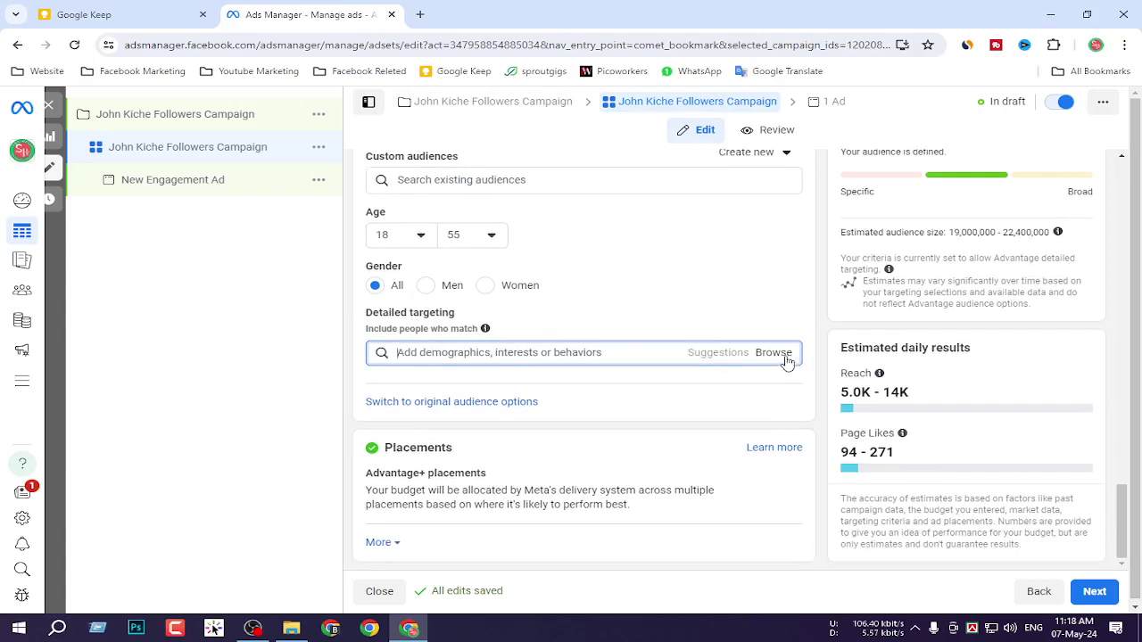
pyautogui.click(774, 353)
pyautogui.click(406, 406)
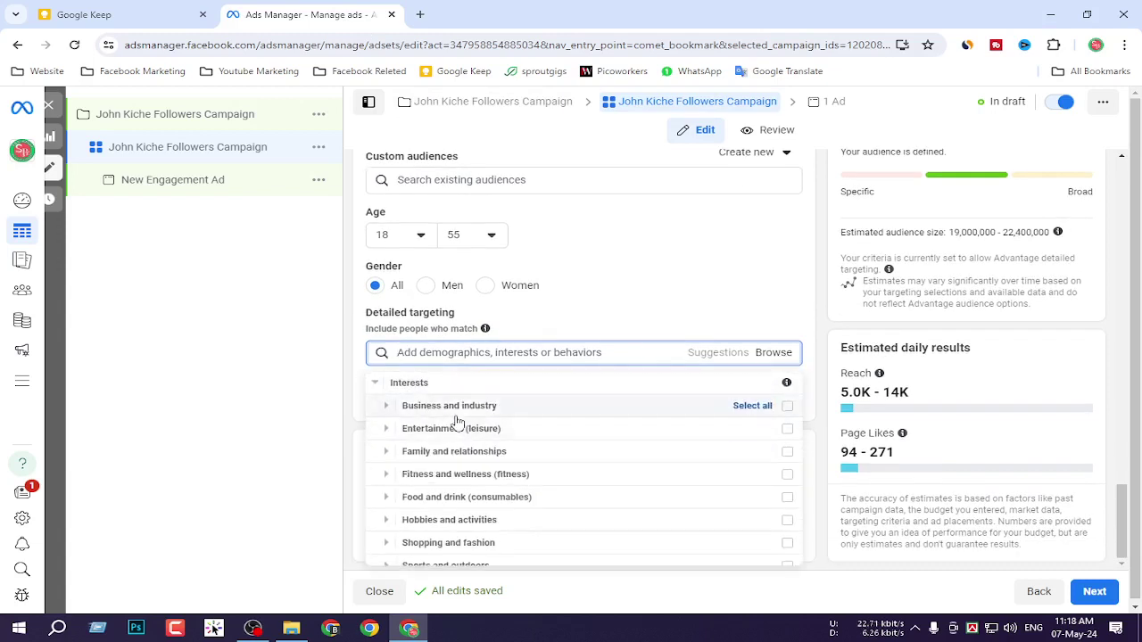
pyautogui.scroll(-1, 431, 489)
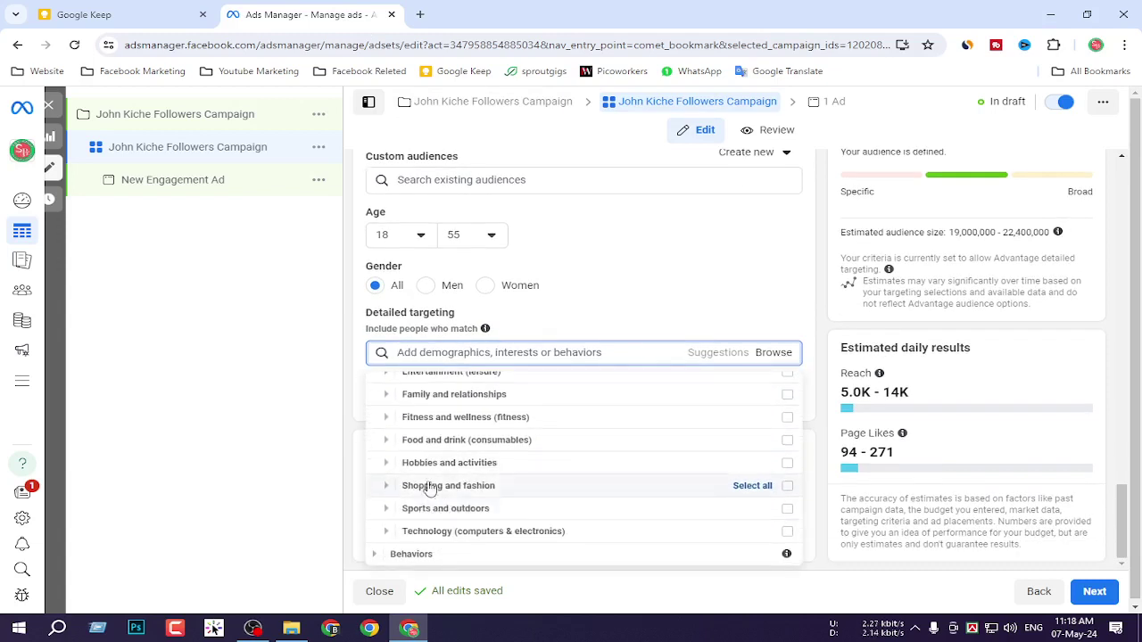
pyautogui.click(385, 489)
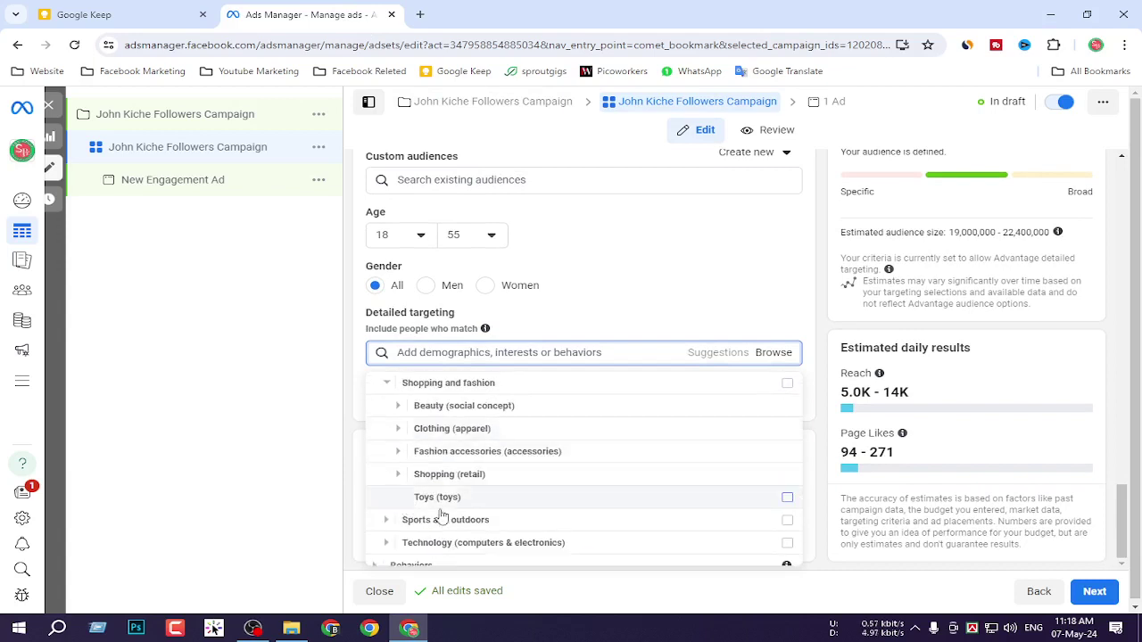
pyautogui.click(387, 520)
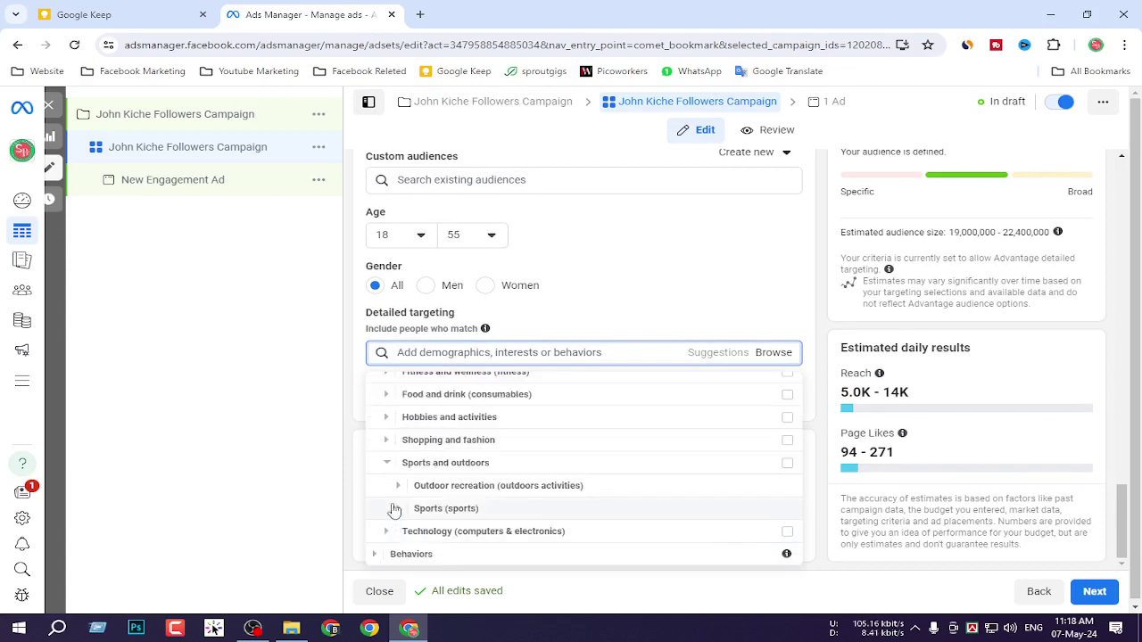
pyautogui.click(387, 533)
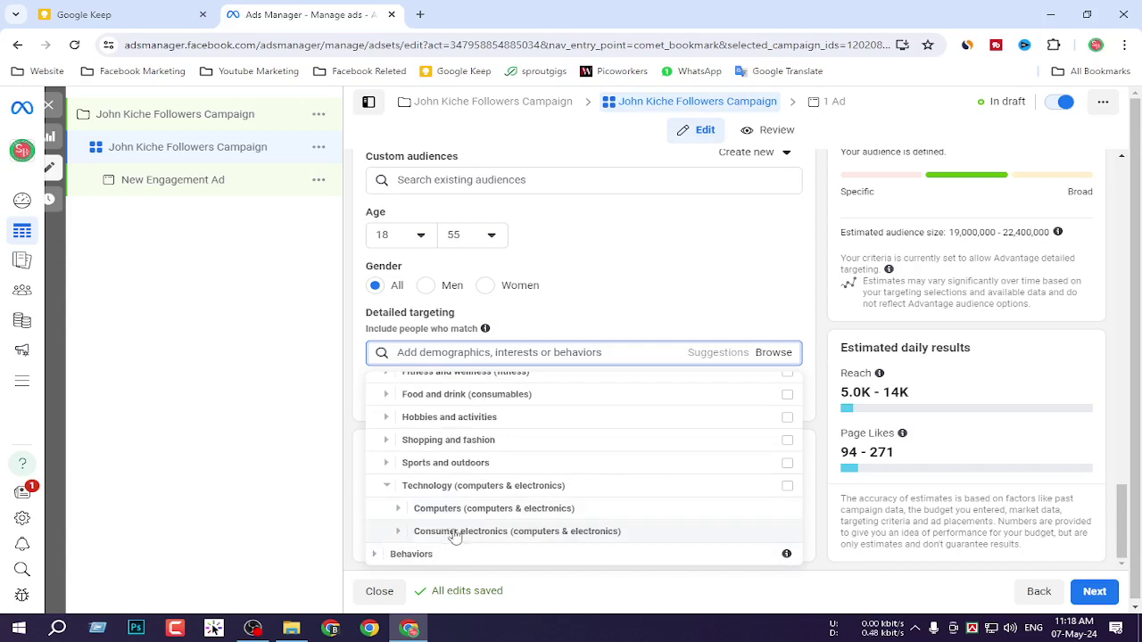
pyautogui.scroll(3, 518, 456)
pyautogui.click(723, 294)
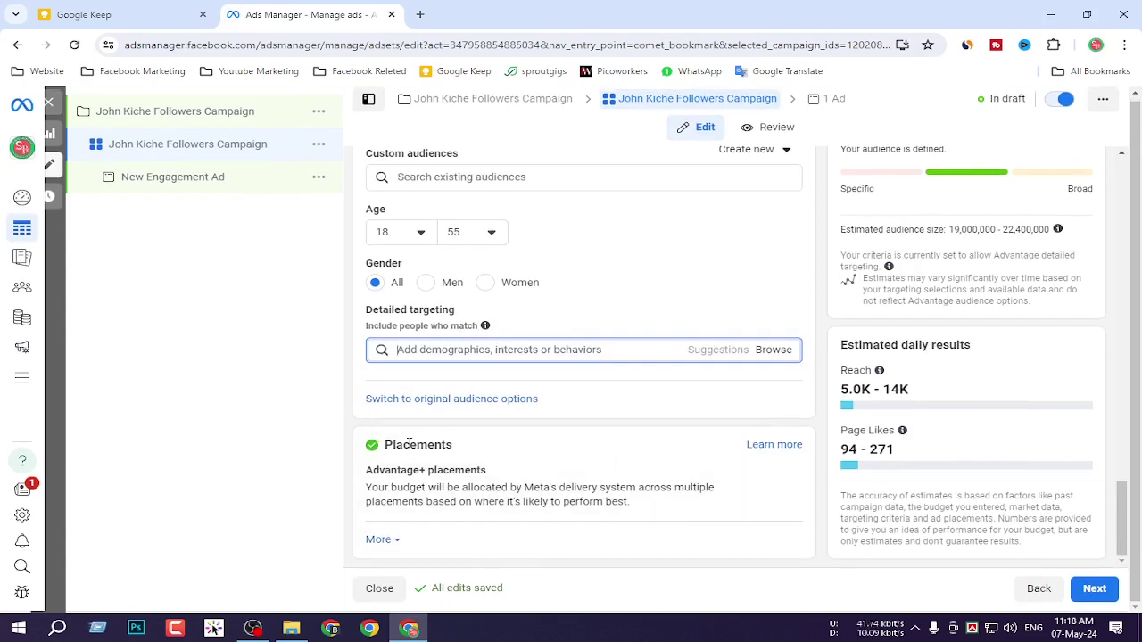
# Take a screenshot of the Placements section.
pyautogui.press('Print')
pyautogui.moveTo(326, 425); pyautogui.dragTo(821, 574)
pyautogui.click(809, 590)
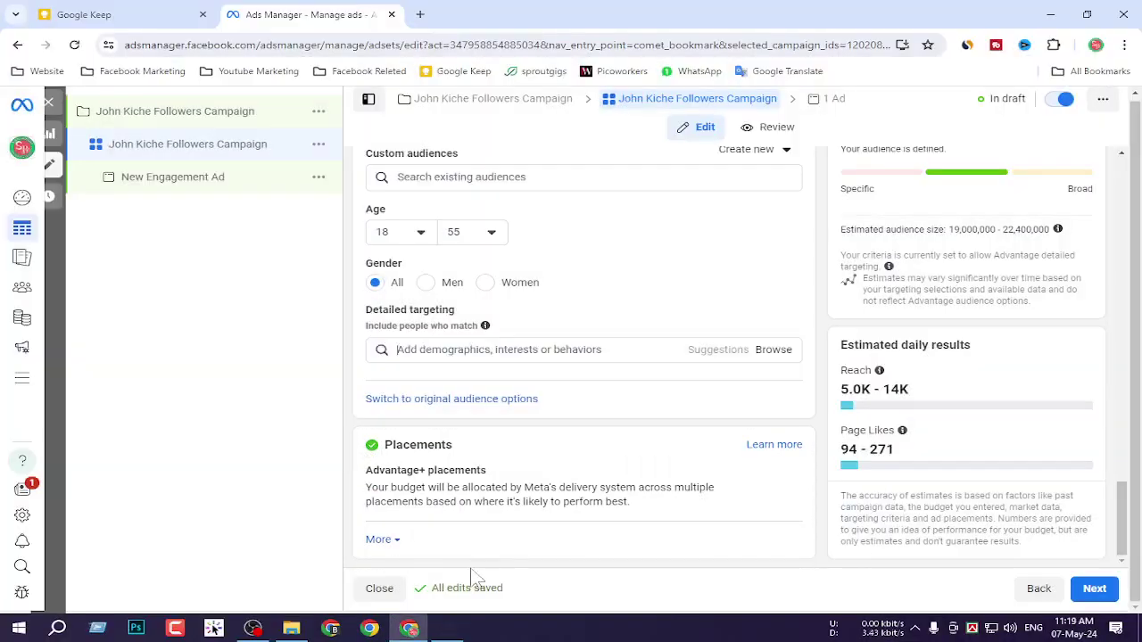
pyautogui.click(380, 540)
pyautogui.scroll(-2, 464, 513)
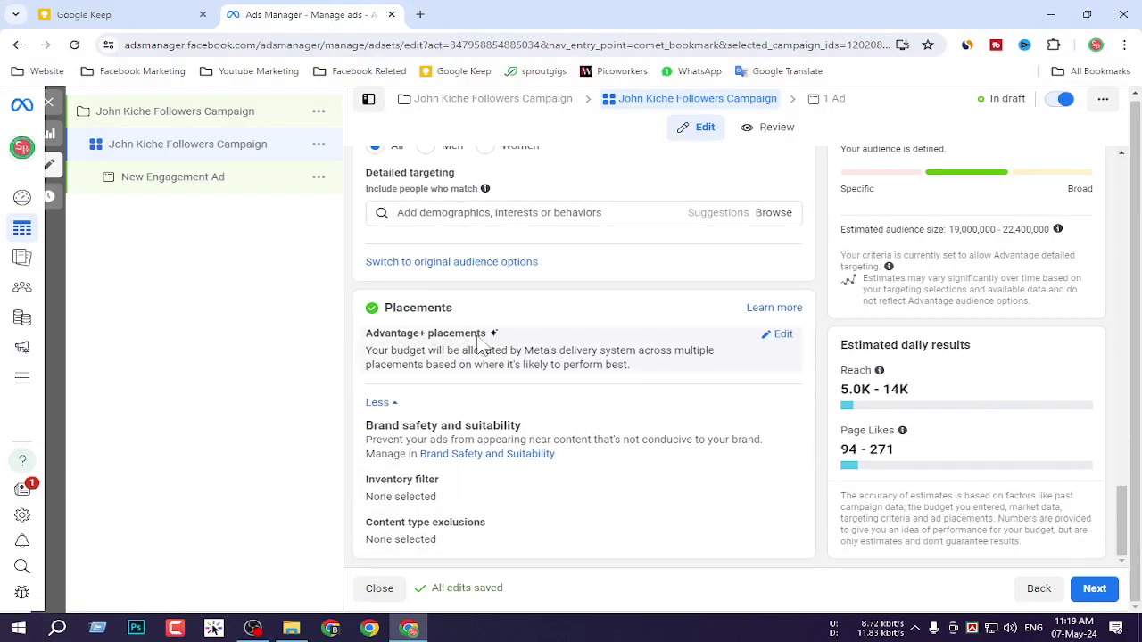
pyautogui.press('Print')
pyautogui.moveTo(327, 327); pyautogui.dragTo(930, 381)
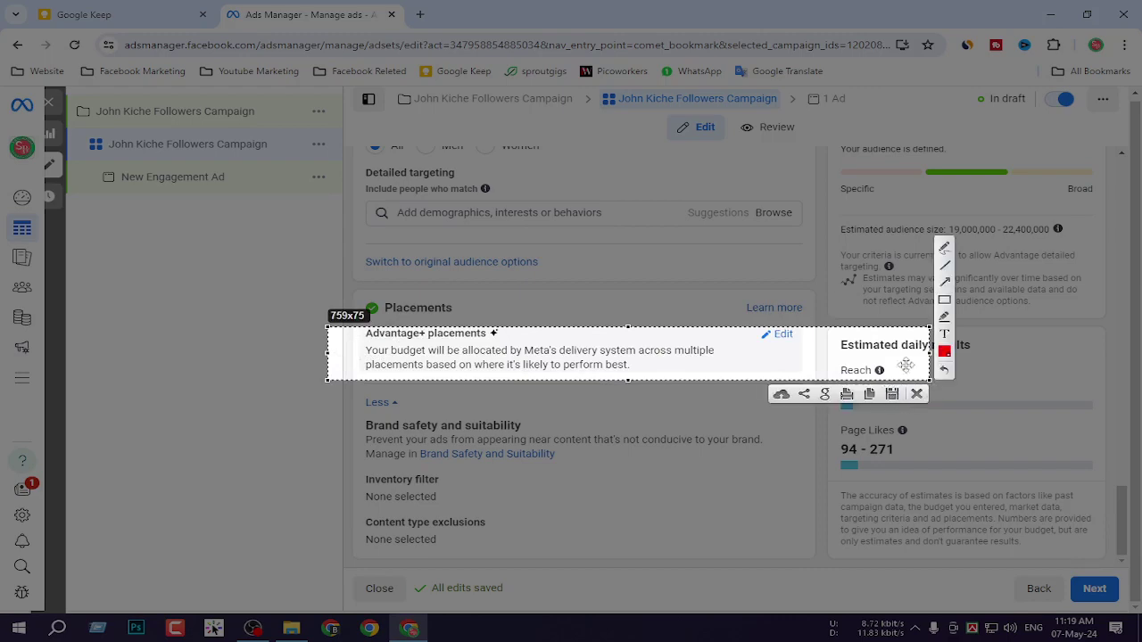
pyautogui.moveTo(746, 322); pyautogui.dragTo(821, 351)
pyautogui.click(808, 363)
pyautogui.click(781, 334)
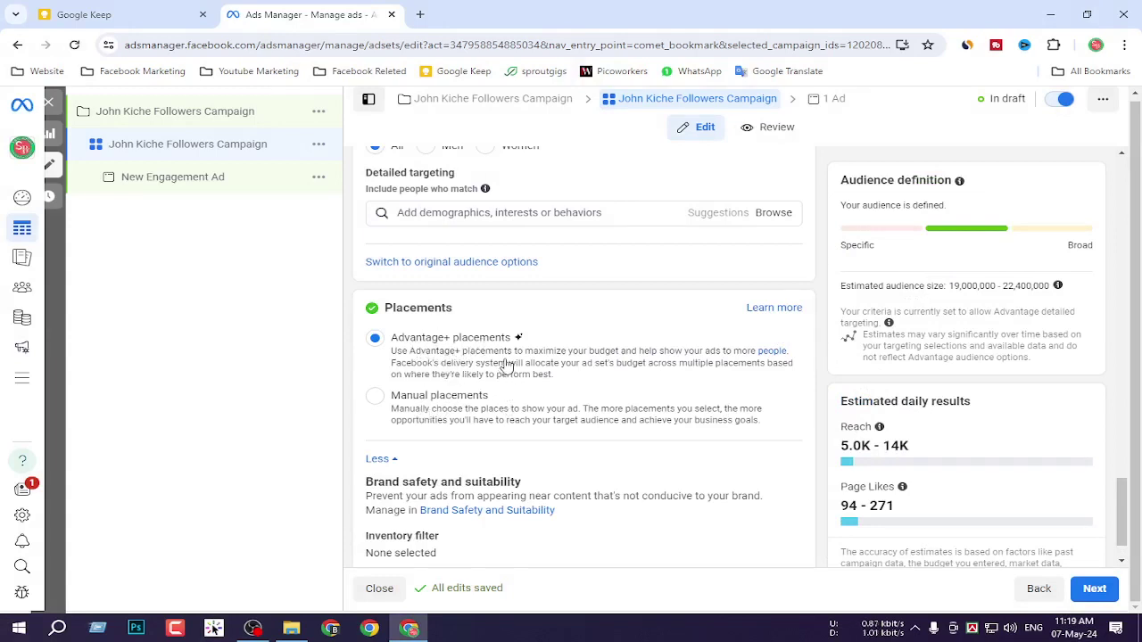
pyautogui.press('Print')
pyautogui.moveTo(273, 257); pyautogui.dragTo(923, 474)
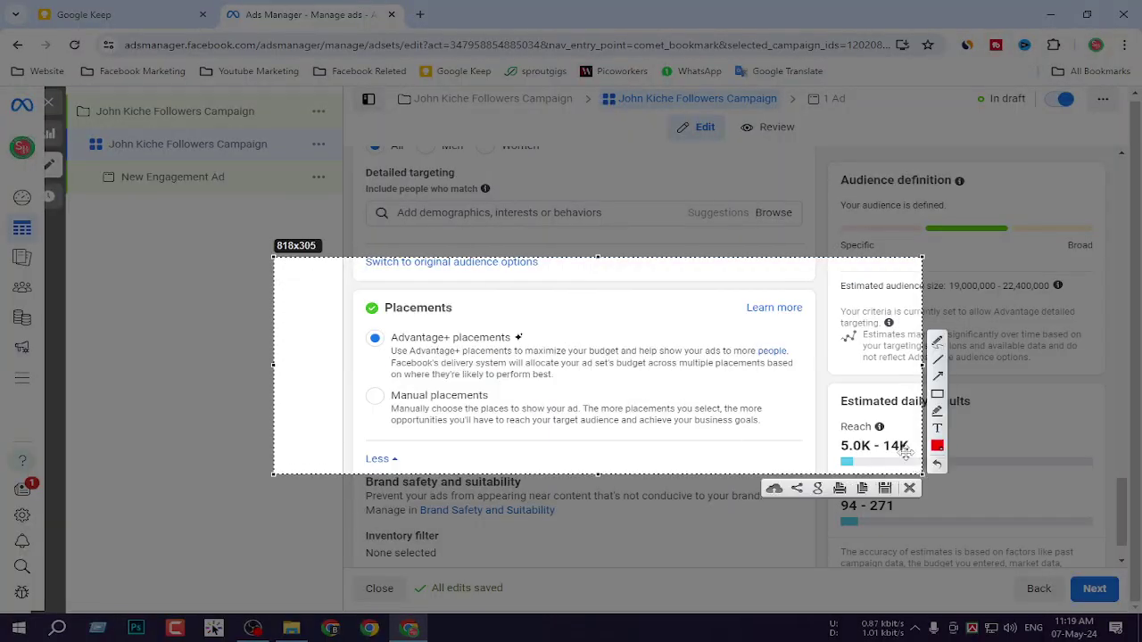
pyautogui.click(937, 393)
pyautogui.moveTo(335, 314)
pyautogui.mouseDown()
pyautogui.moveTo(749, 404)
pyautogui.moveTo(832, 409)
pyautogui.moveTo(823, 381)
pyautogui.mouseUp()
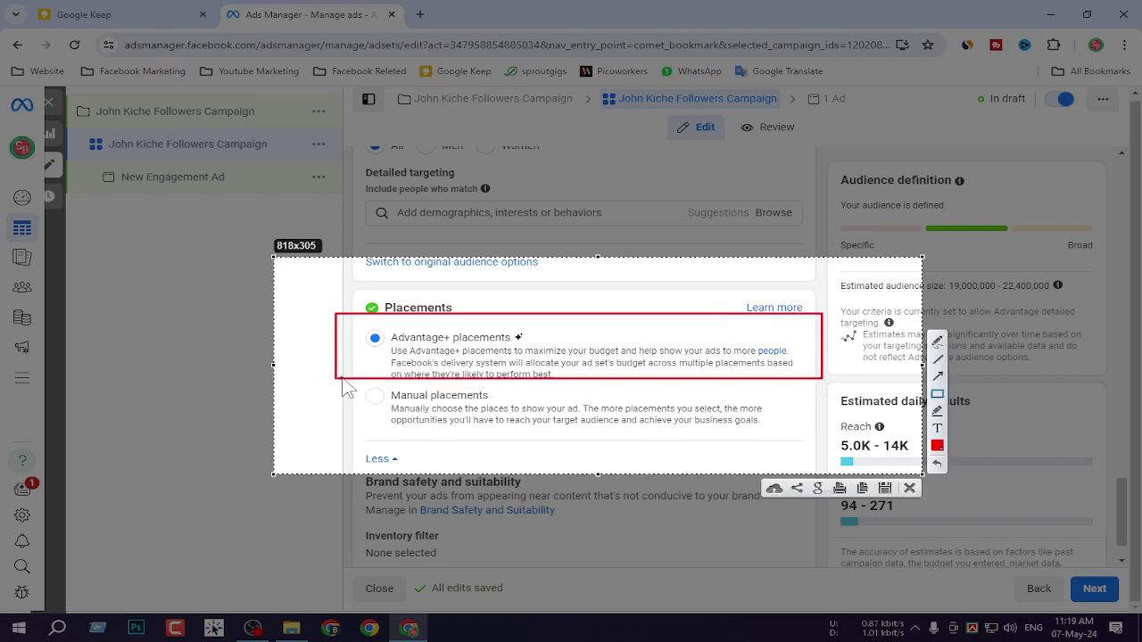
pyautogui.moveTo(346, 379)
pyautogui.mouseDown()
pyautogui.moveTo(434, 403)
pyautogui.moveTo(828, 452)
pyautogui.moveTo(820, 447)
pyautogui.mouseUp()
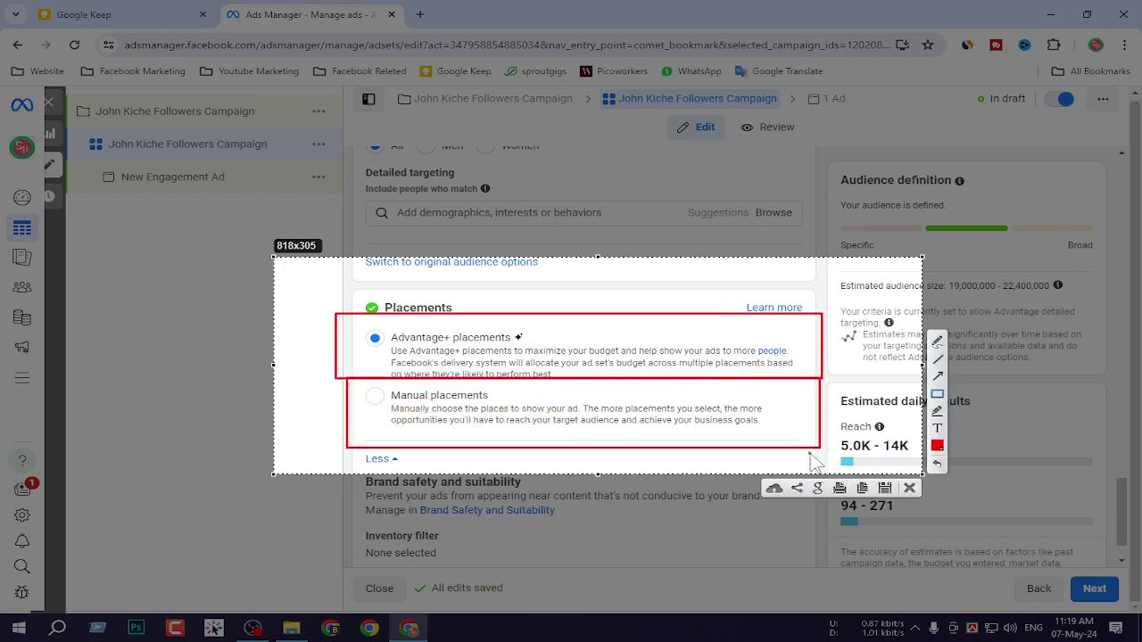
pyautogui.hotkey('ctrl', 'c')
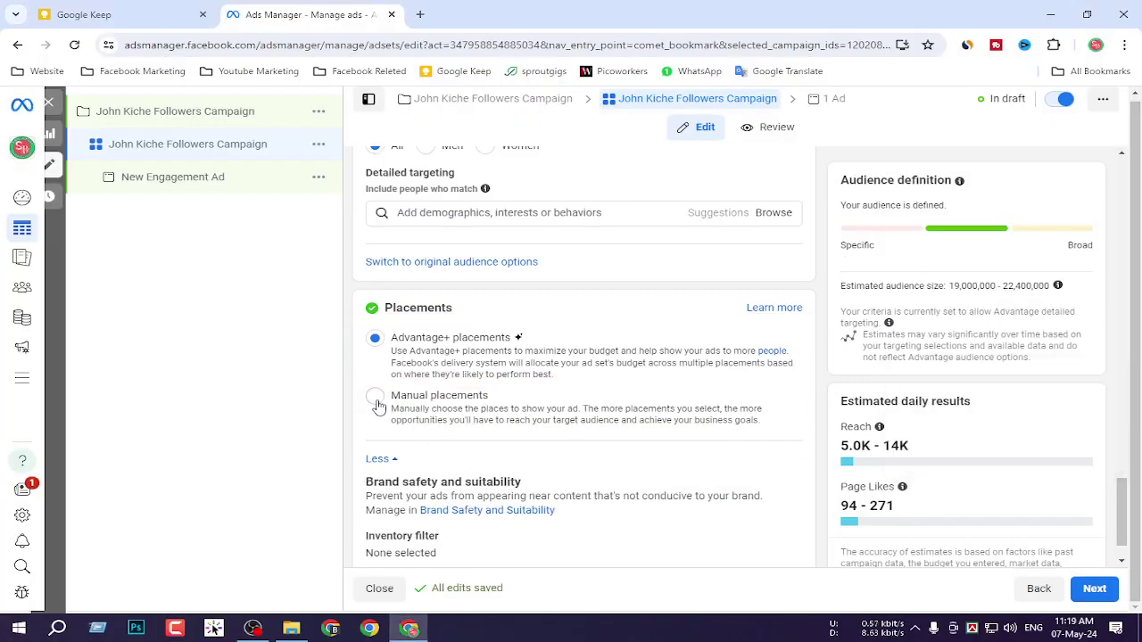
# Switch the ad set to Manual placements and review the Facebook platforms and placements.
pyautogui.click(398, 432)
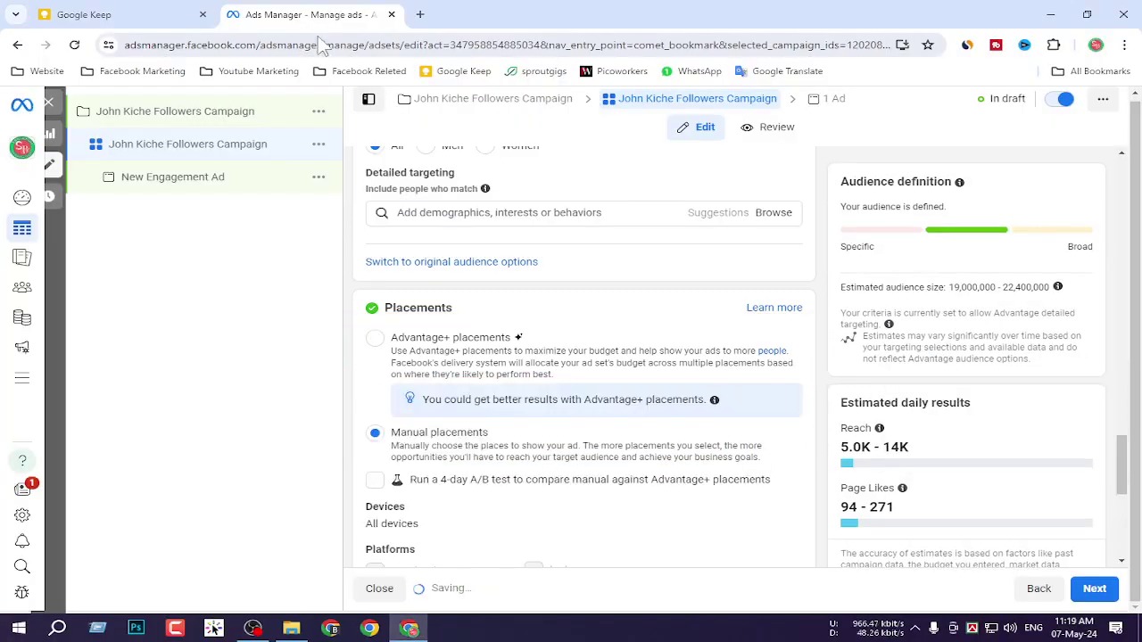
pyautogui.scroll(-2, 517, 446)
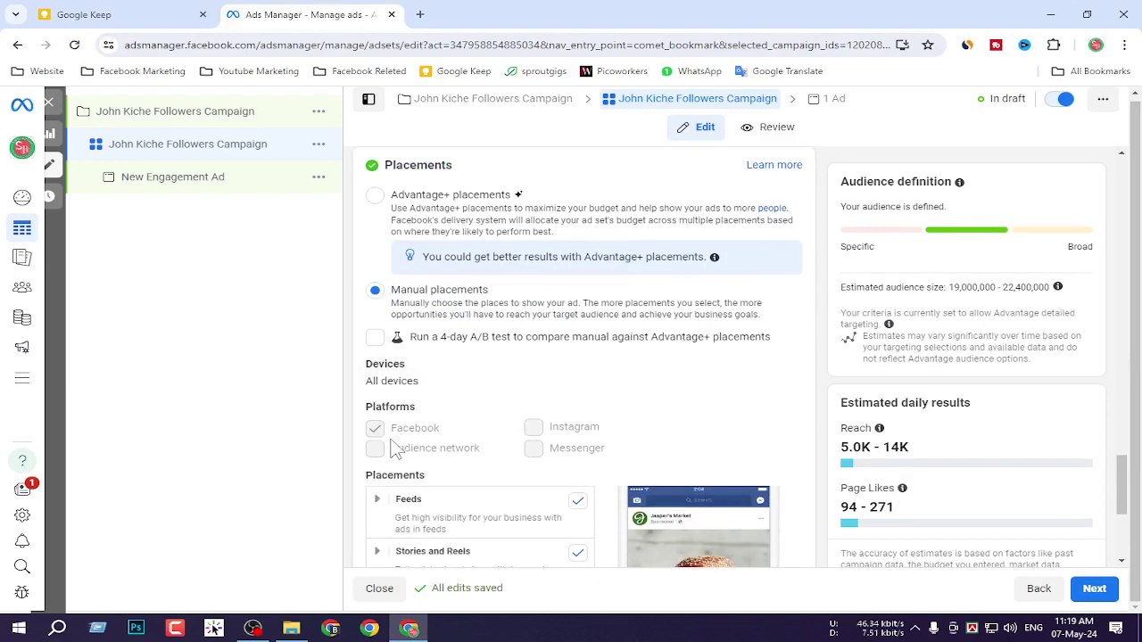
pyautogui.scroll(-2, 474, 446)
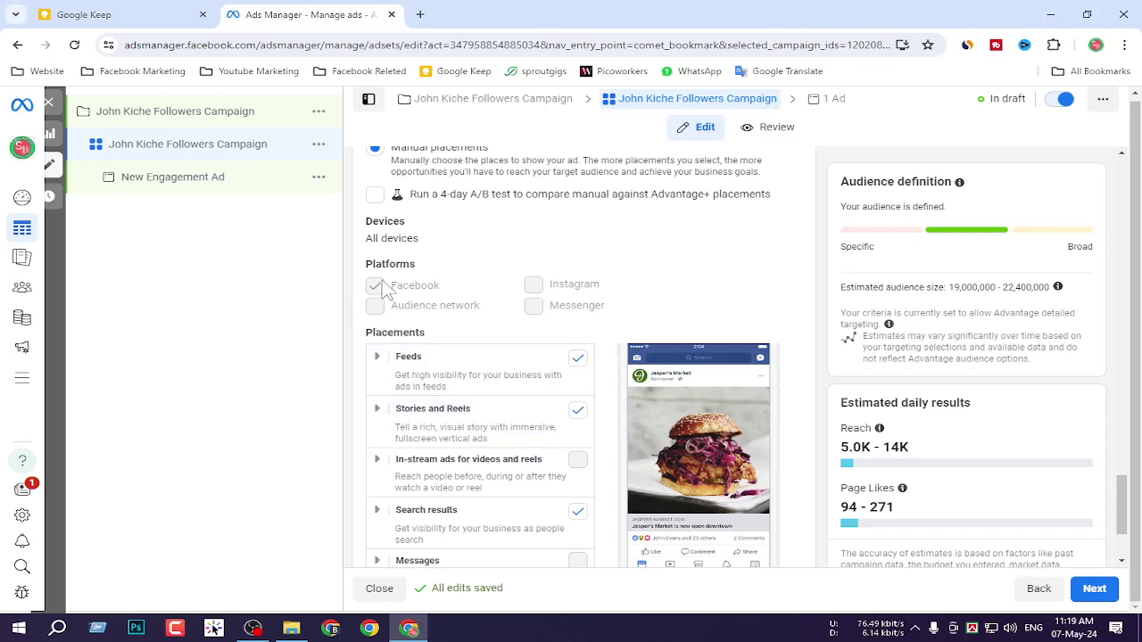
pyautogui.scroll(-2, 536, 420)
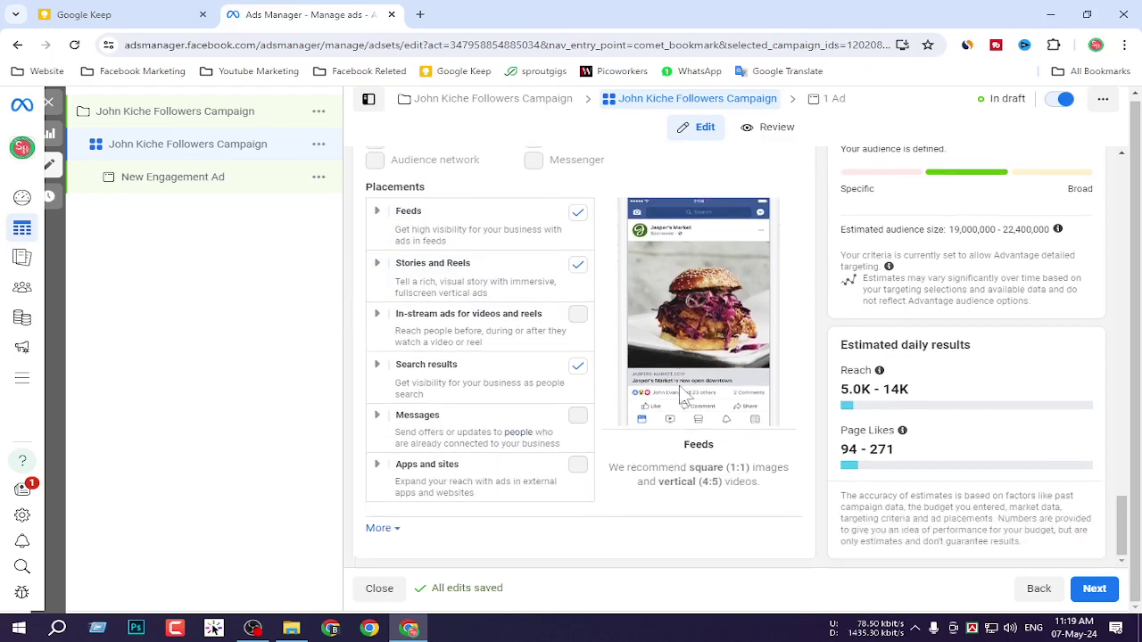
pyautogui.scroll(2, 447, 267)
pyautogui.scroll(-2, 709, 373)
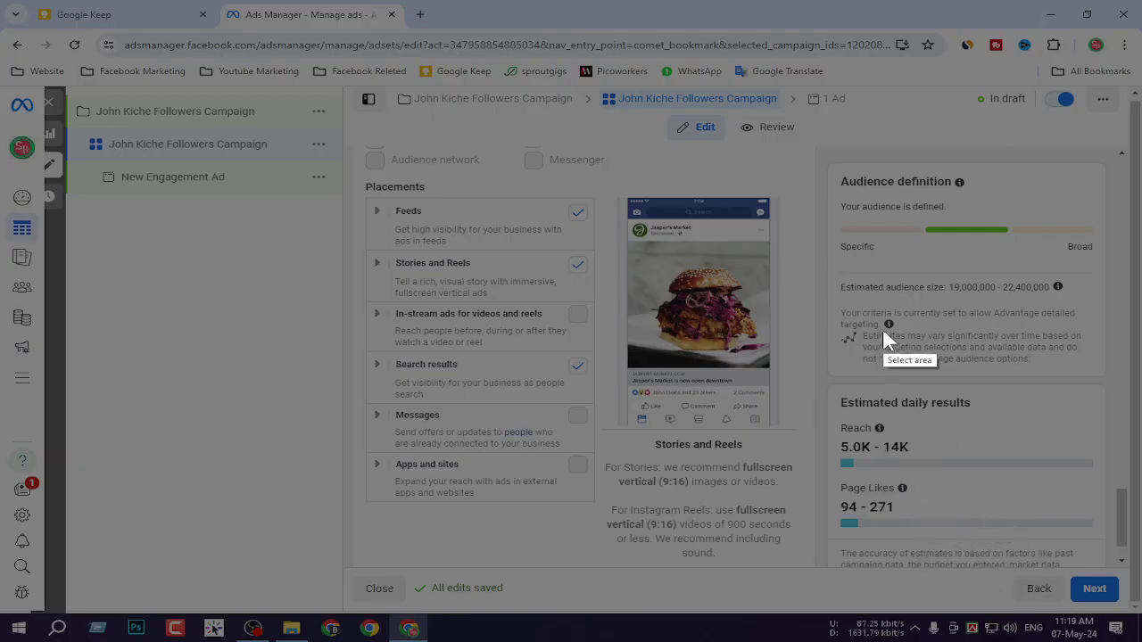
# Box the Reach (5.0K - 14K) and Page Likes (94 - 271) estimates in a screenshot, then proceed to the ad.
pyautogui.moveTo(786, 196); pyautogui.dragTo(1130, 598)
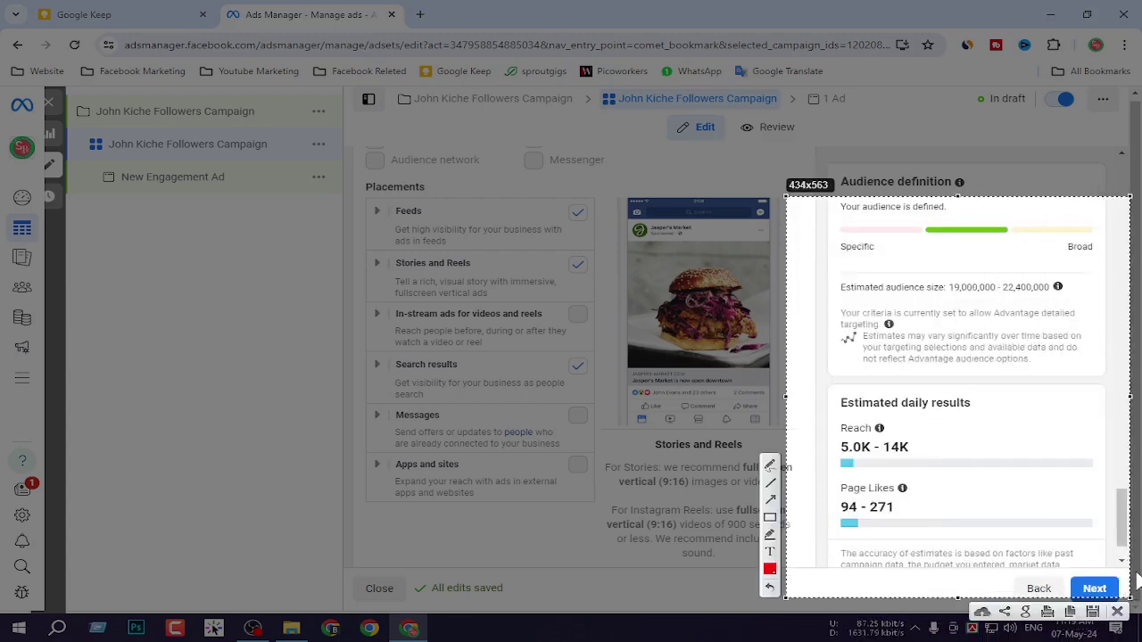
pyautogui.click(770, 517)
pyautogui.moveTo(820, 411)
pyautogui.mouseDown()
pyautogui.moveTo(942, 478)
pyautogui.moveTo(950, 464)
pyautogui.moveTo(1021, 489)
pyautogui.moveTo(1030, 478)
pyautogui.moveTo(1022, 534)
pyautogui.moveTo(1017, 523)
pyautogui.mouseUp()
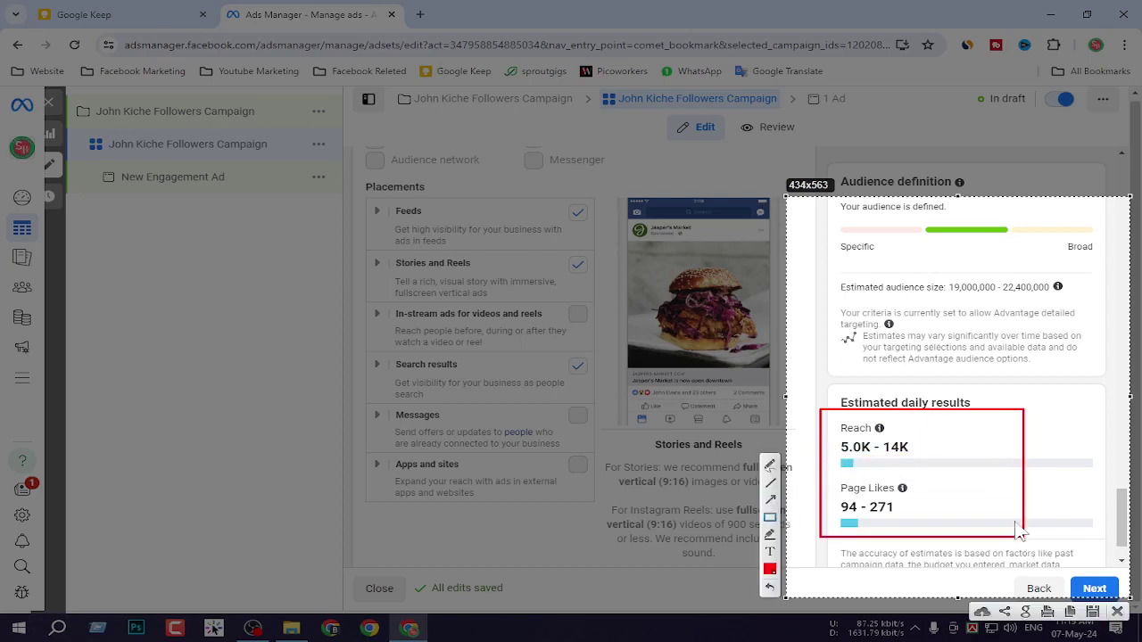
pyautogui.moveTo(830, 471); pyautogui.dragTo(977, 541)
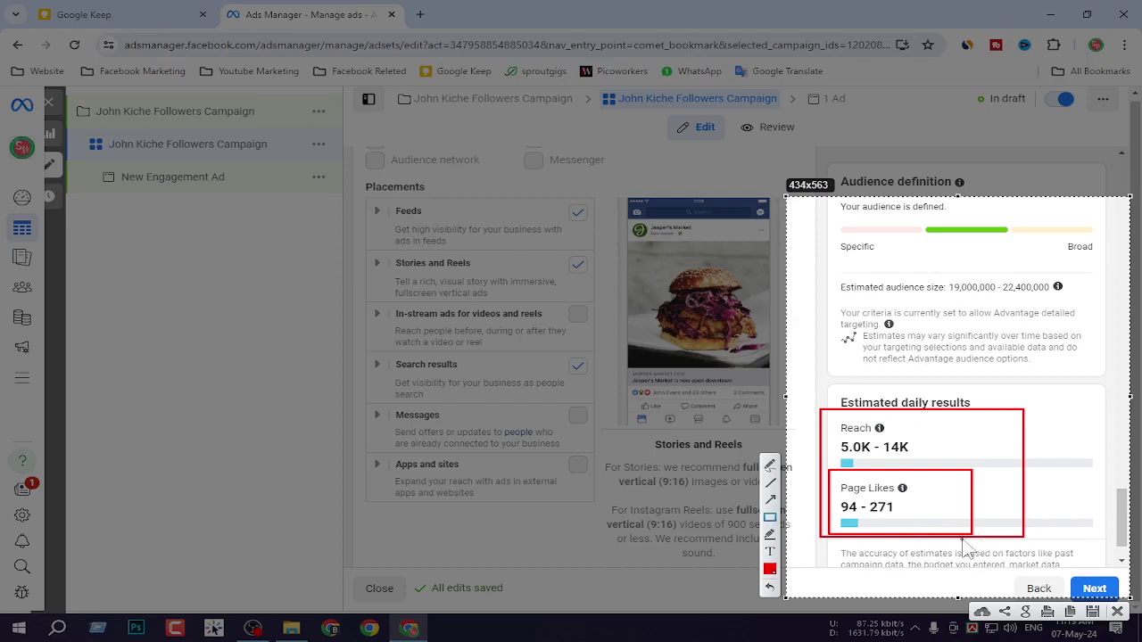
pyautogui.moveTo(835, 476); pyautogui.dragTo(951, 511)
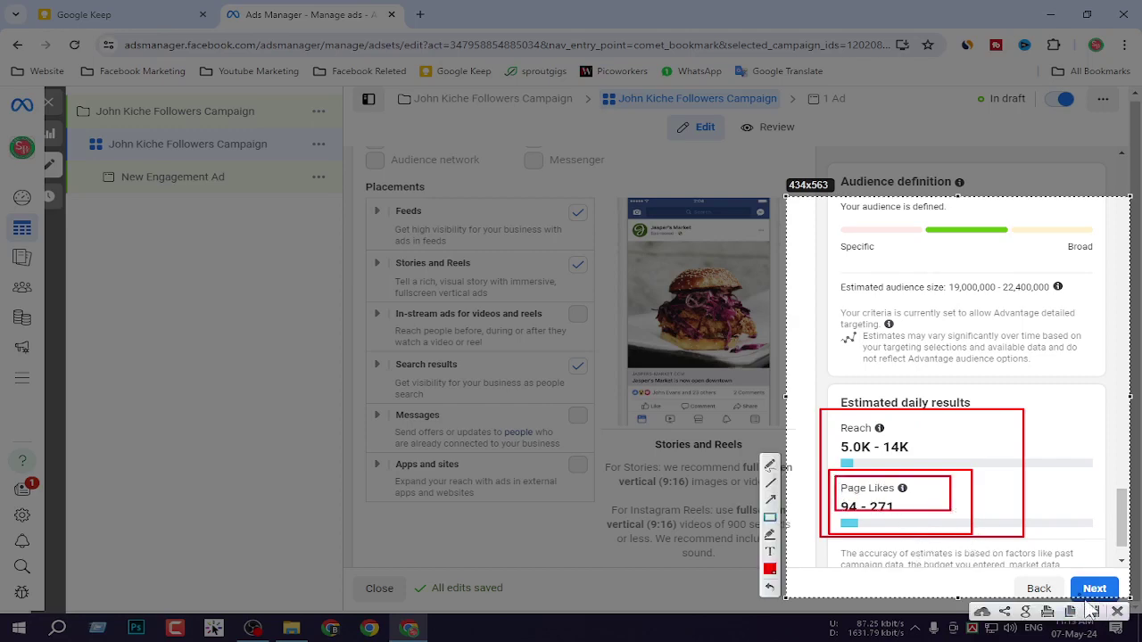
pyautogui.click(1117, 612)
pyautogui.scroll(-1, 1097, 585)
pyautogui.click(1094, 588)
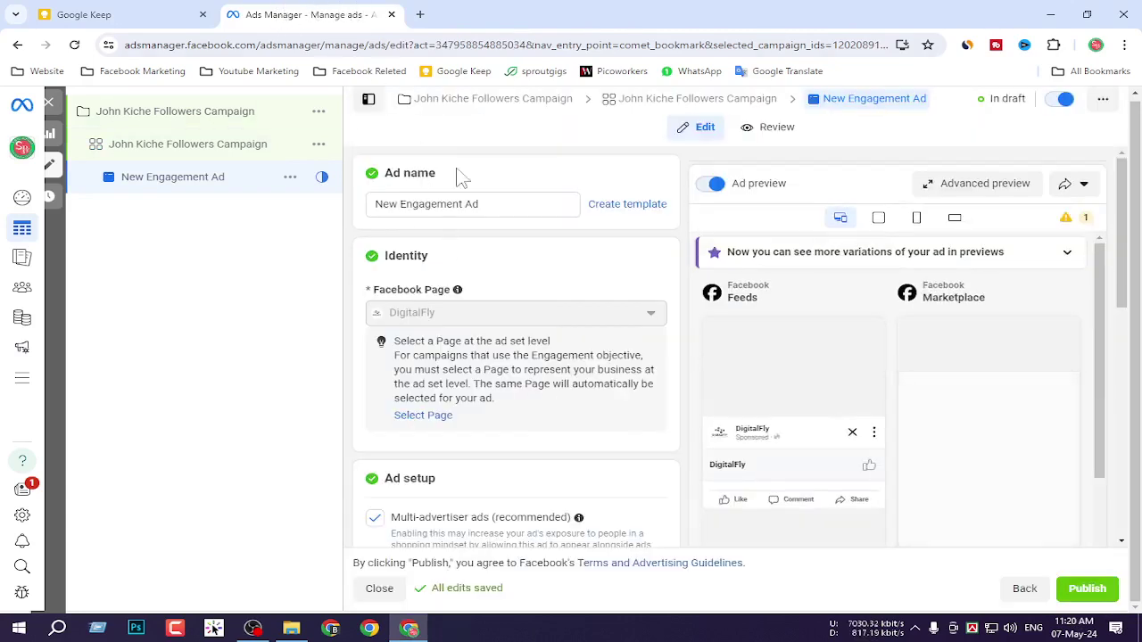
# Replace the ad name New Engagement Ad with the pasted campaign name.
pyautogui.moveTo(513, 204); pyautogui.dragTo(273, 204)
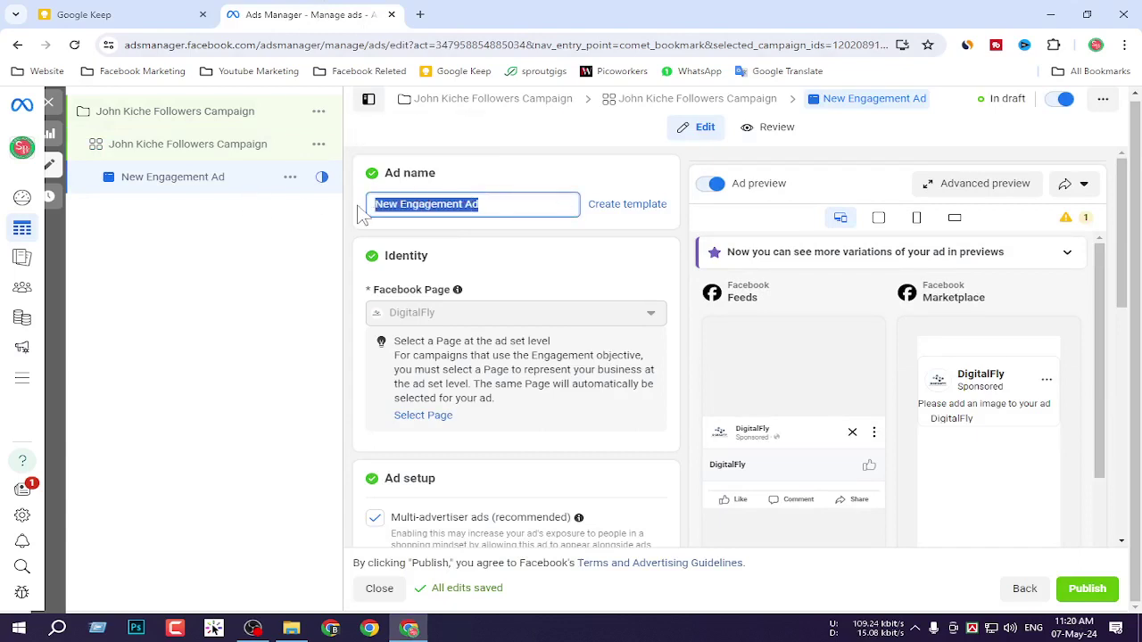
pyautogui.hotkey('ctrl', 'v')
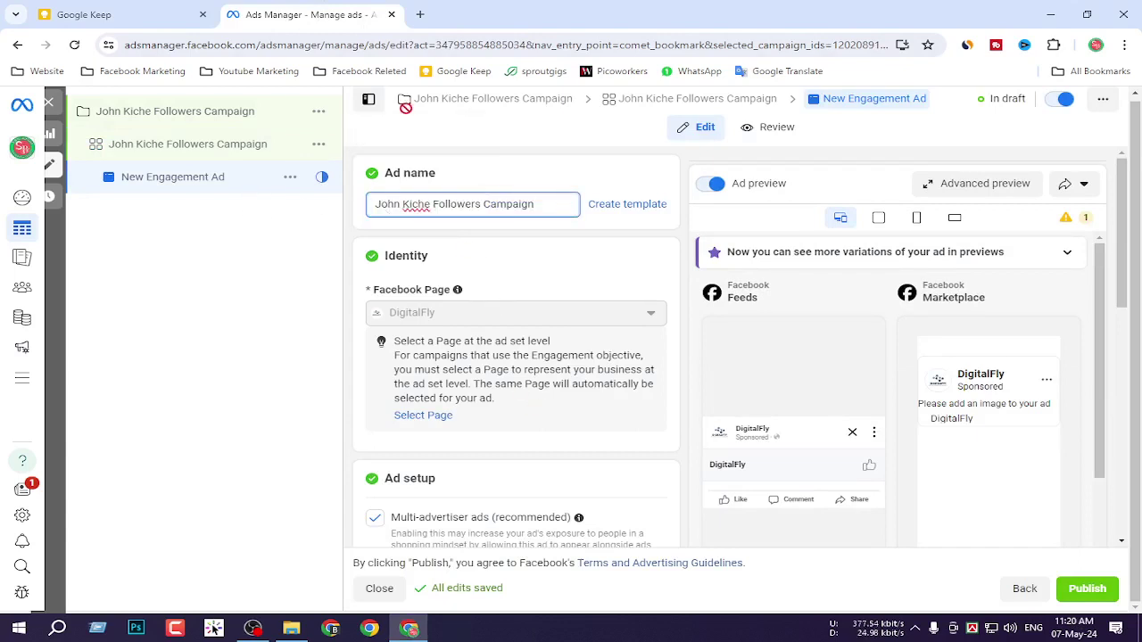
pyautogui.scroll(-1, 619, 387)
pyautogui.moveTo(457, 217)
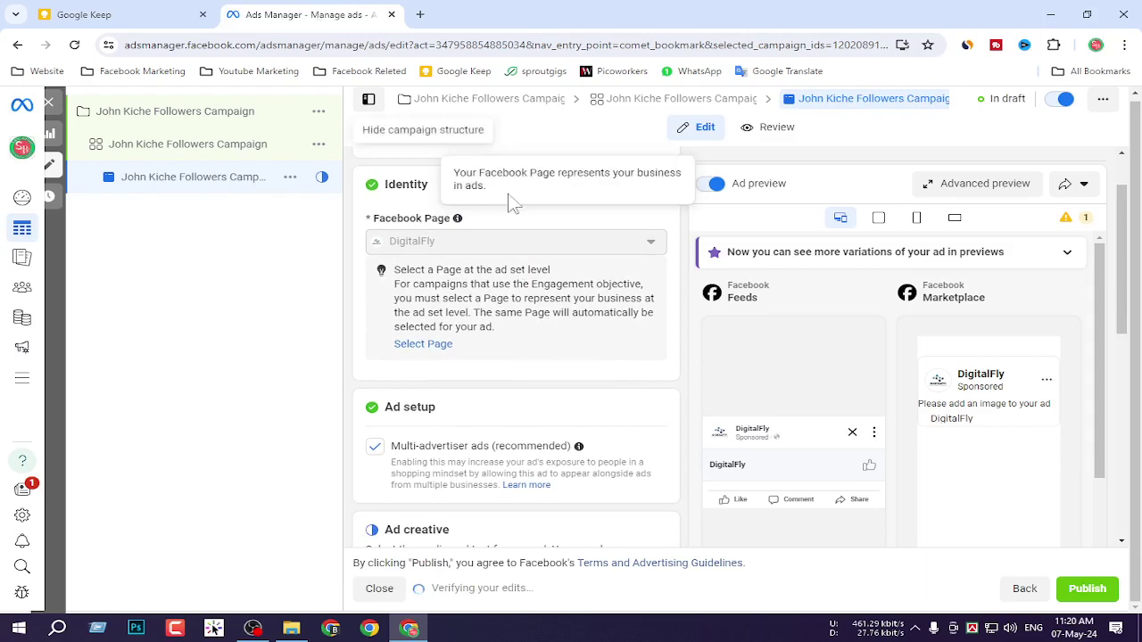
pyautogui.scroll(-2, 503, 301)
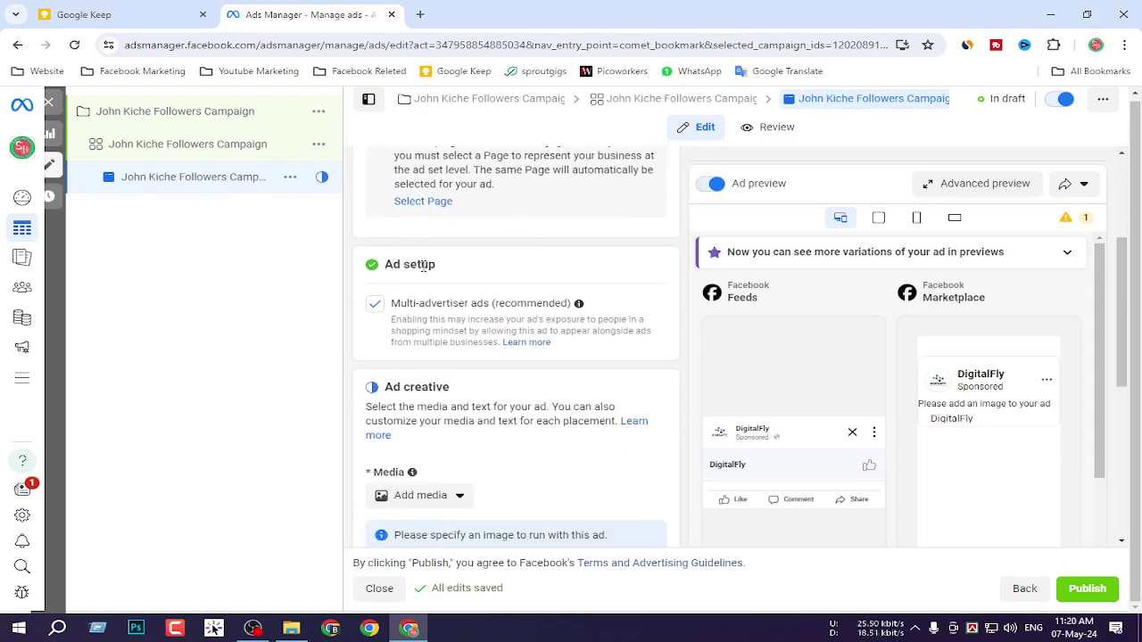
pyautogui.scroll(-1, 451, 283)
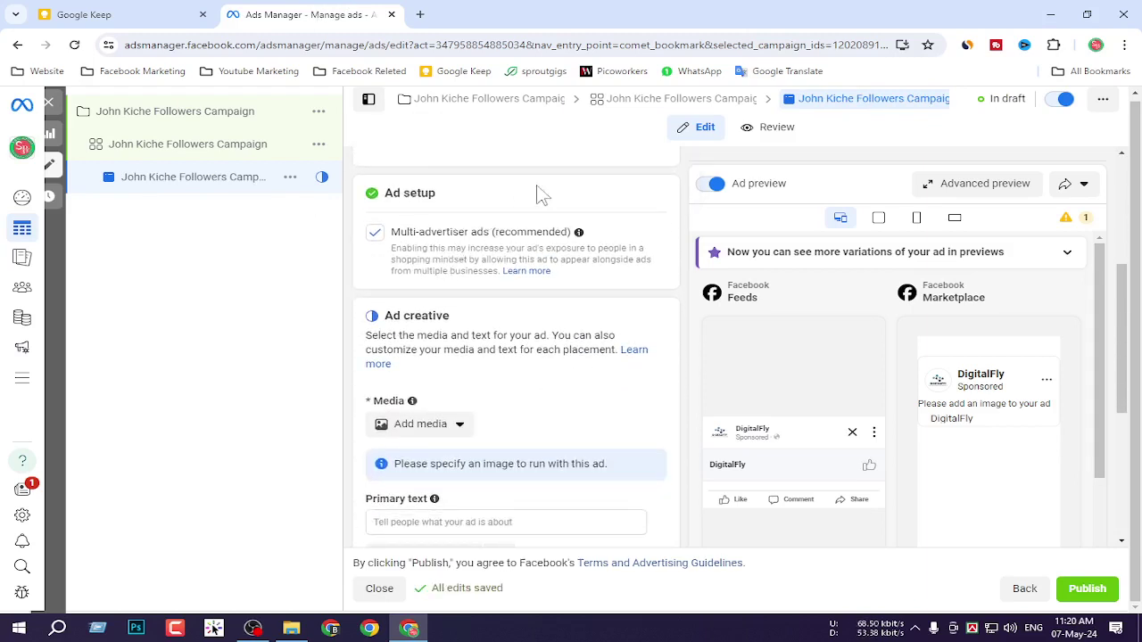
pyautogui.scroll(-1, 548, 295)
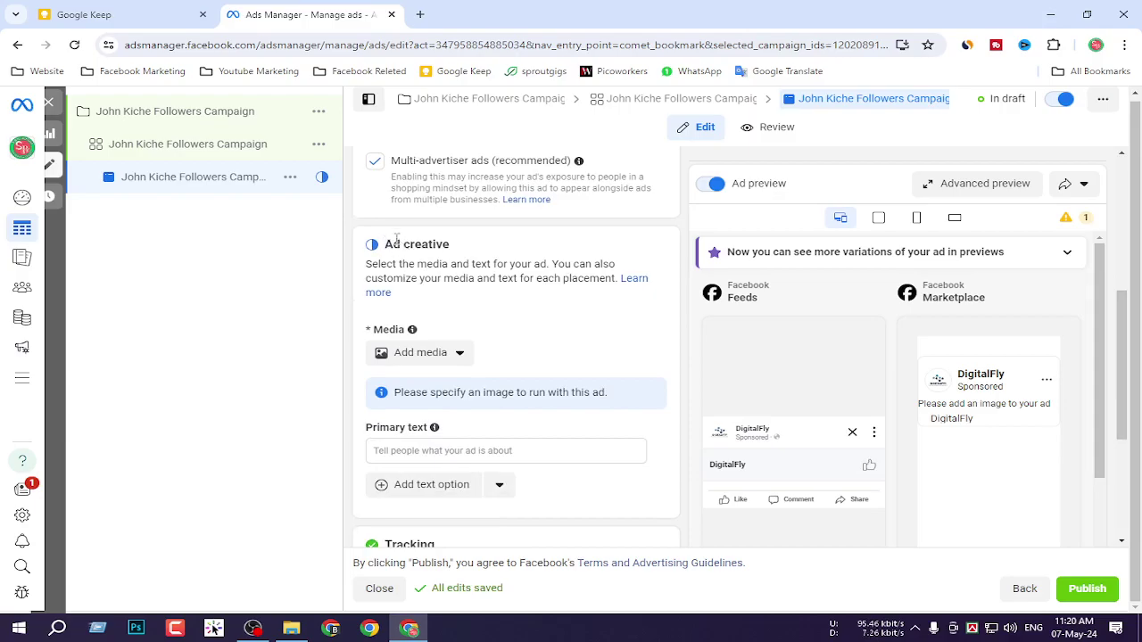
pyautogui.press('Print')
pyautogui.moveTo(334, 199); pyautogui.dragTo(686, 479)
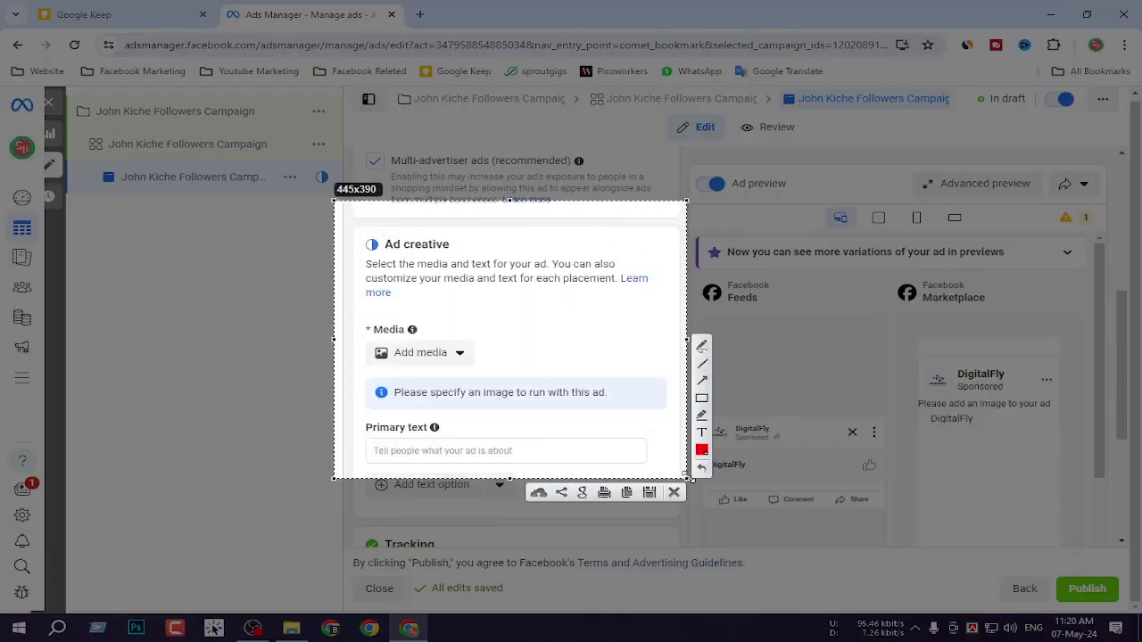
pyautogui.hotkey('ctrl', 'c')
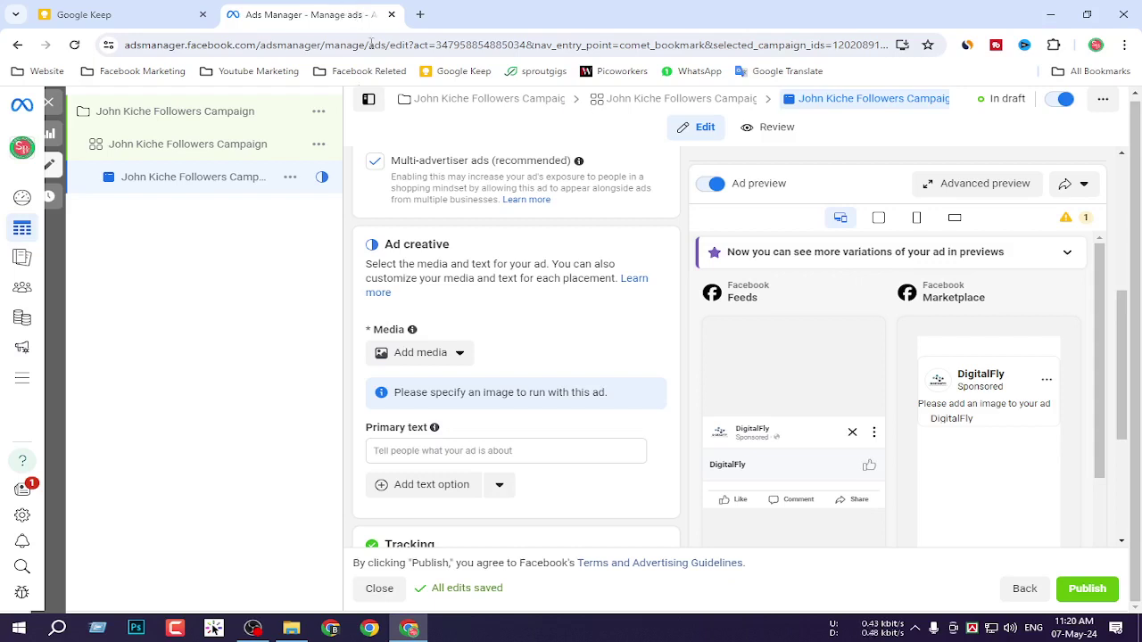
pyautogui.press('super+d')
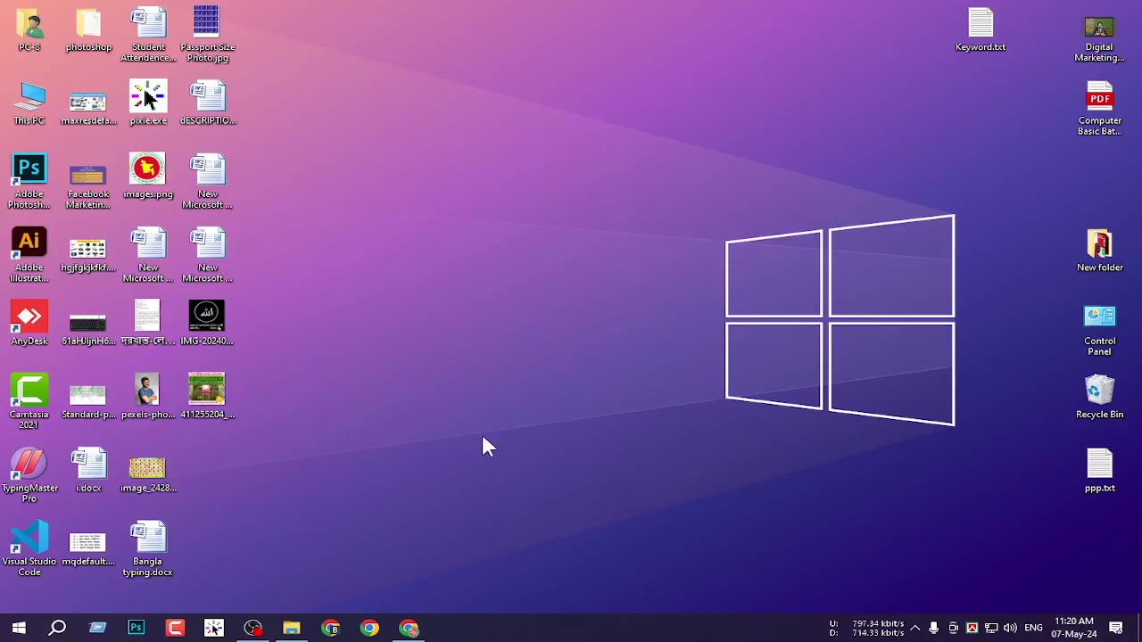
pyautogui.doubleClick(214, 320)
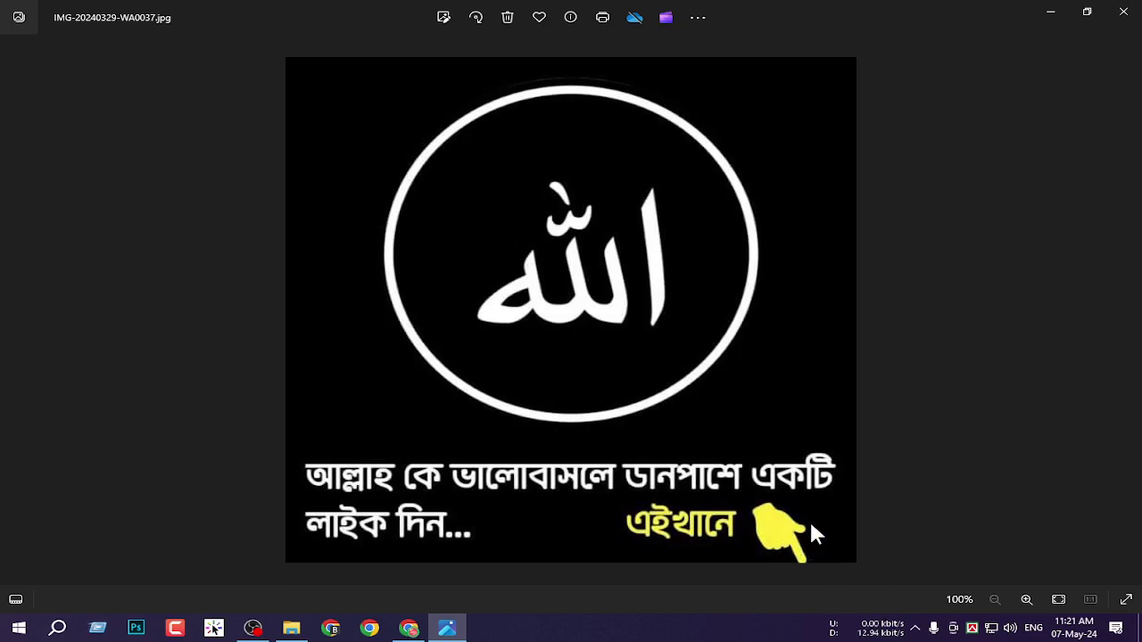
pyautogui.press('Right')
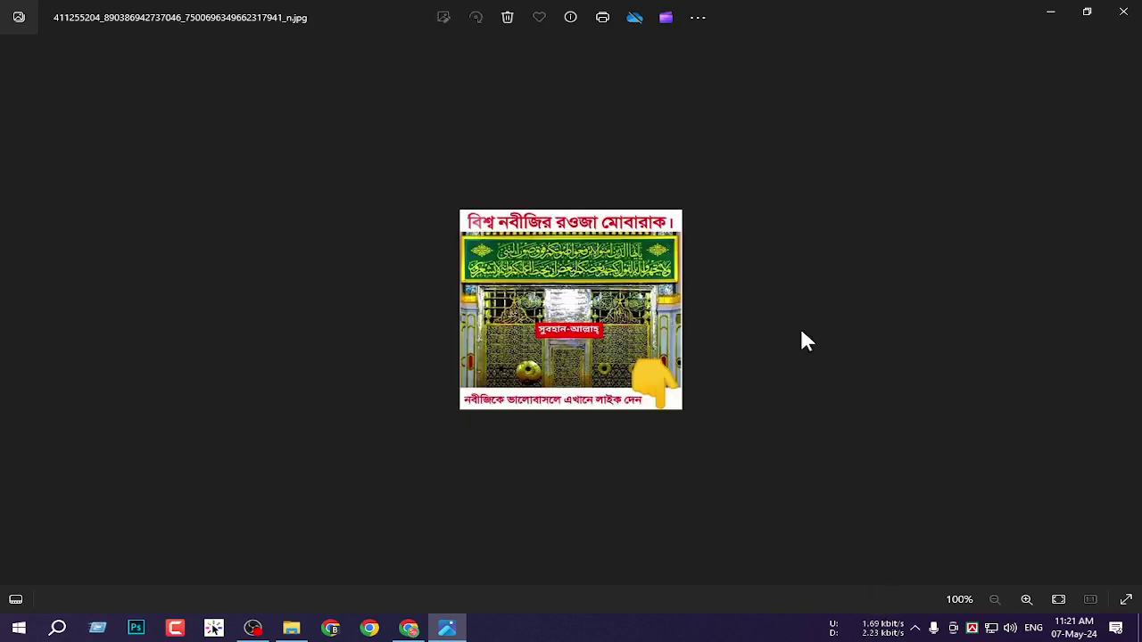
pyautogui.scroll(2, 562, 383)
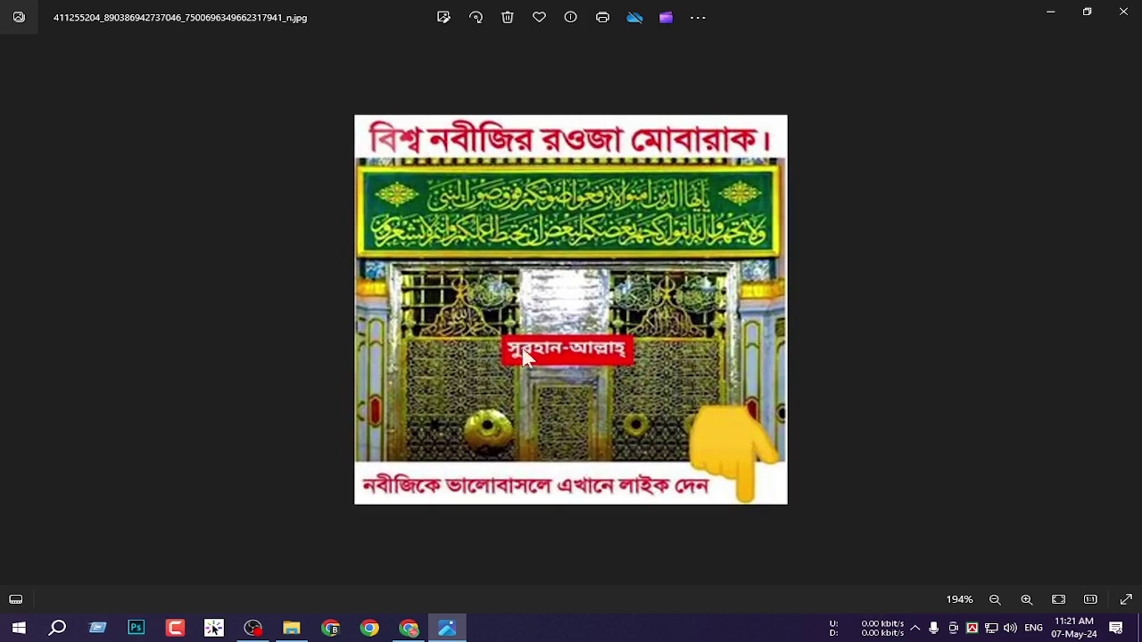
pyautogui.scroll(1, 404, 435)
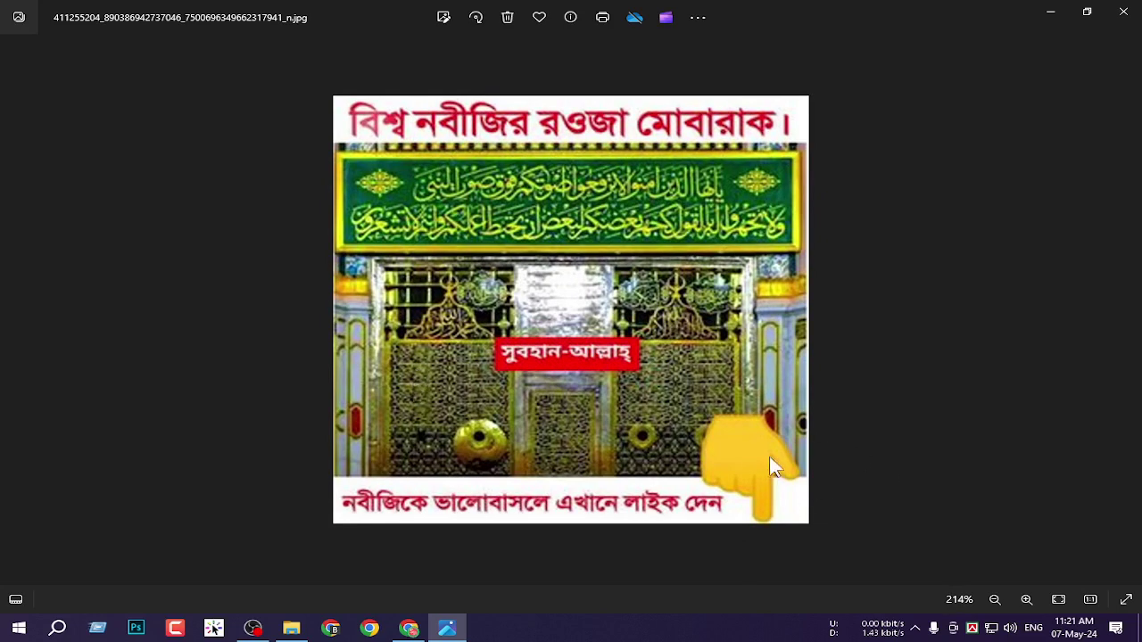
pyautogui.scroll(1, 768, 468)
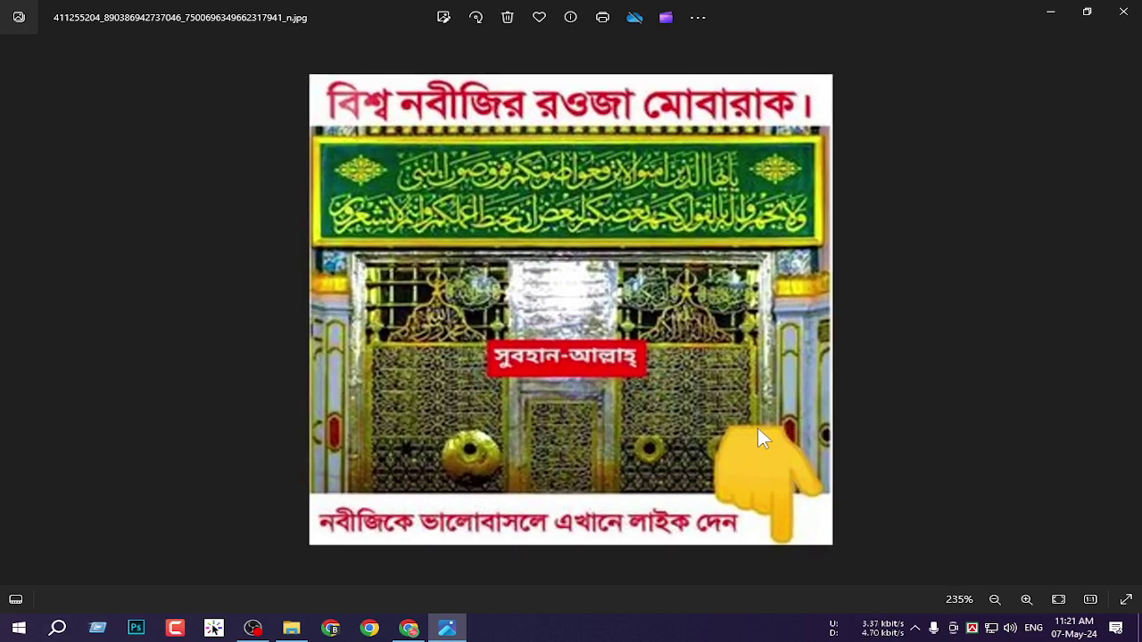
pyautogui.scroll(-1, 757, 438)
pyautogui.scroll(-3, 654, 324)
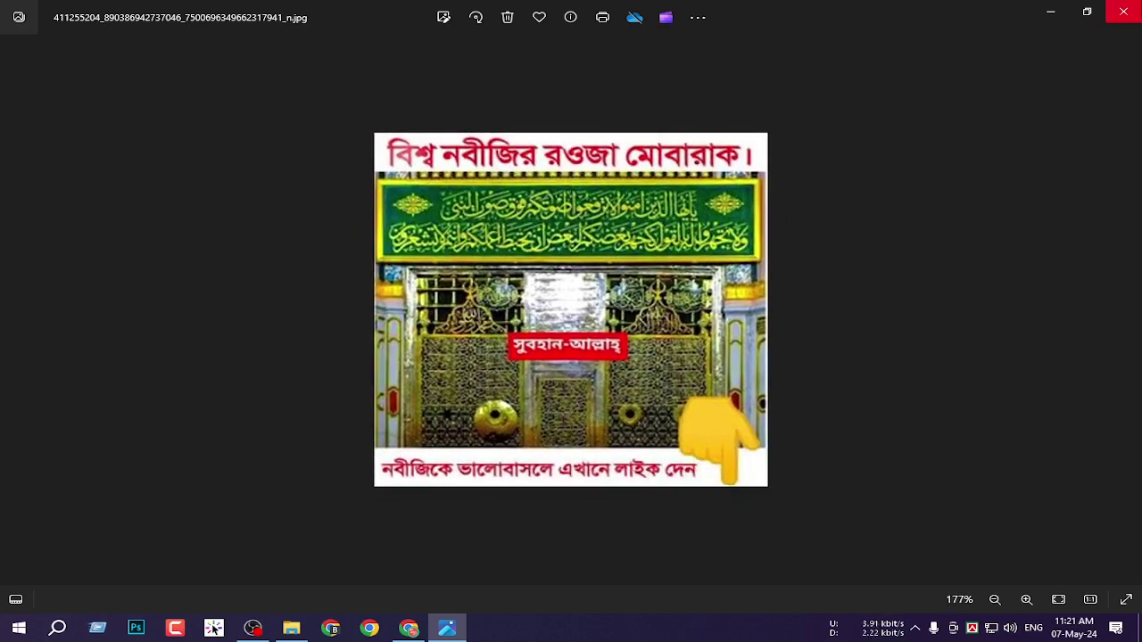
pyautogui.click(1131, 16)
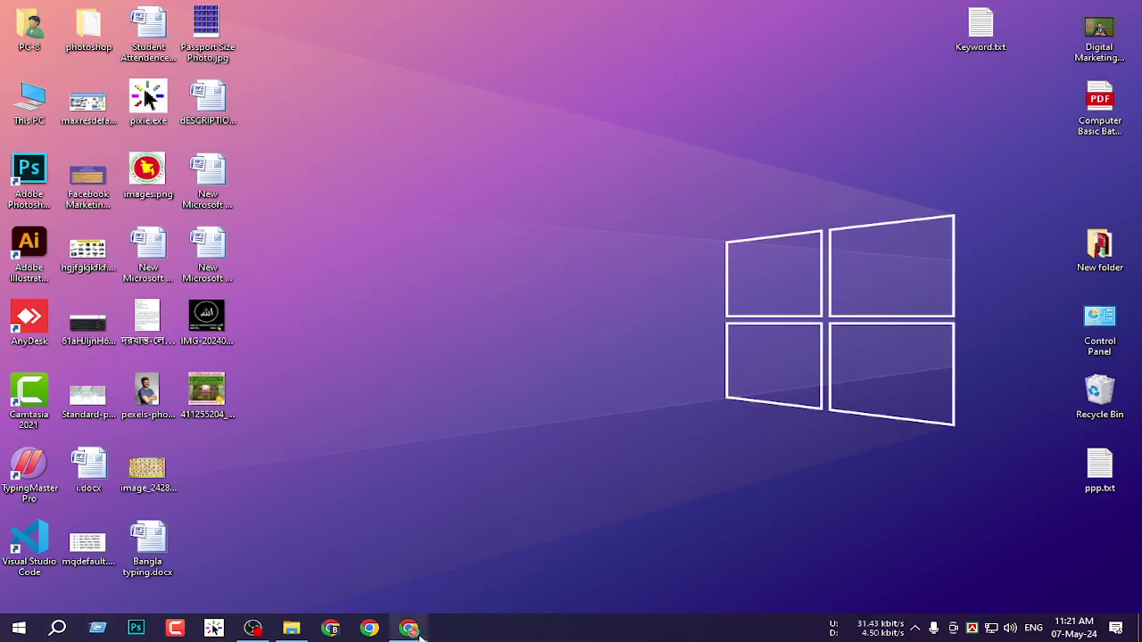
pyautogui.click(409, 628)
# Choose Add media > Add image and start uploading an image from the computer.
pyautogui.moveTo(450, 243); pyautogui.dragTo(369, 255)
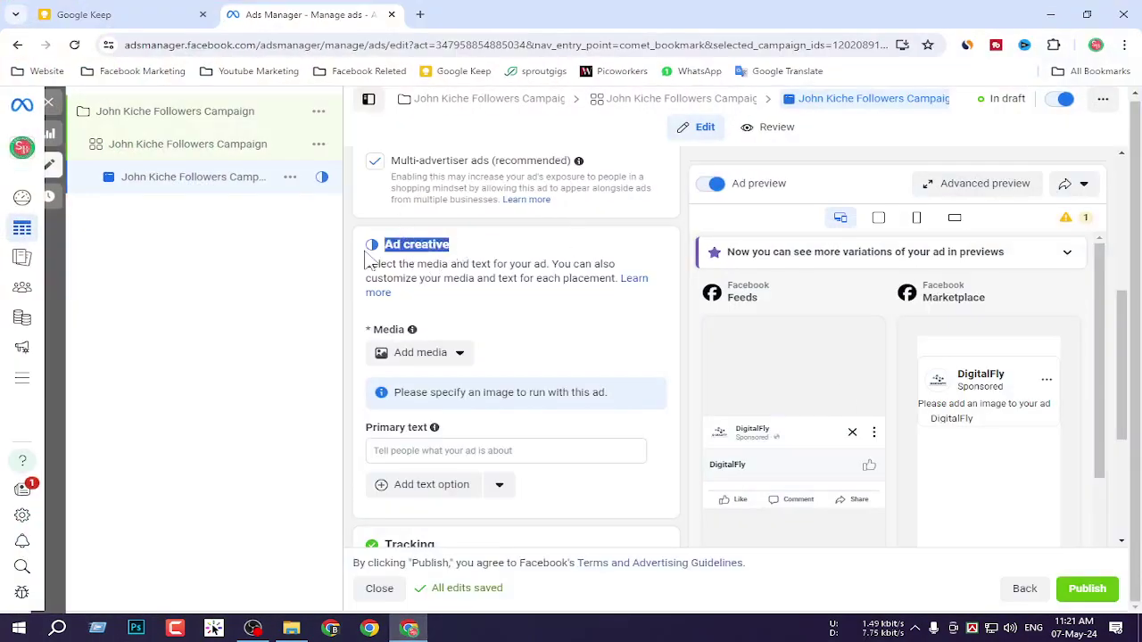
pyautogui.click(451, 362)
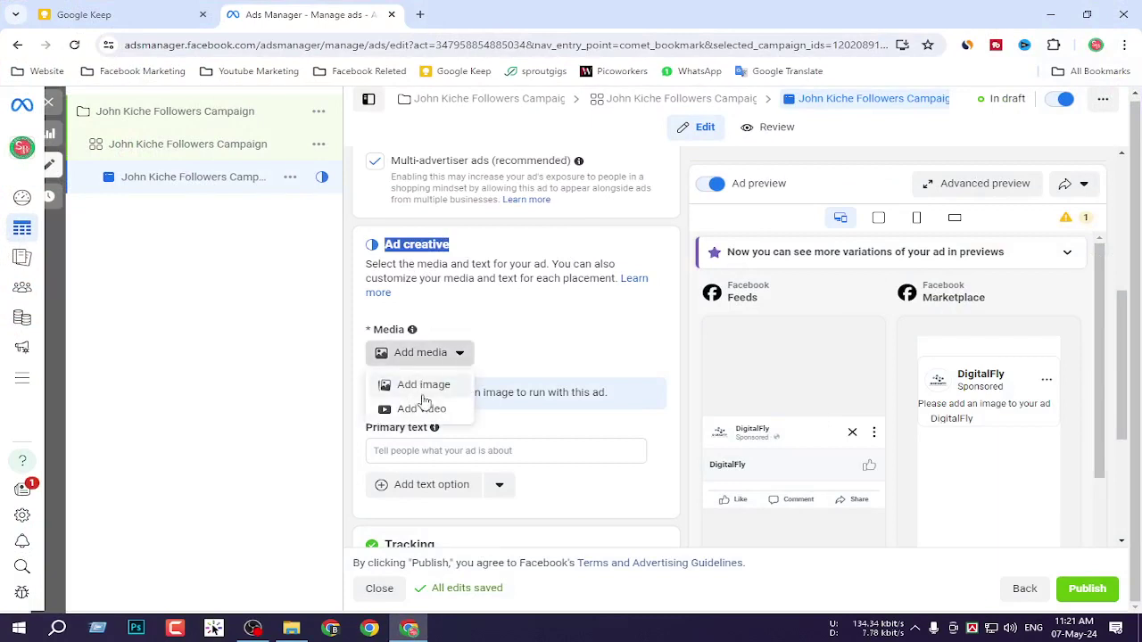
pyautogui.click(423, 391)
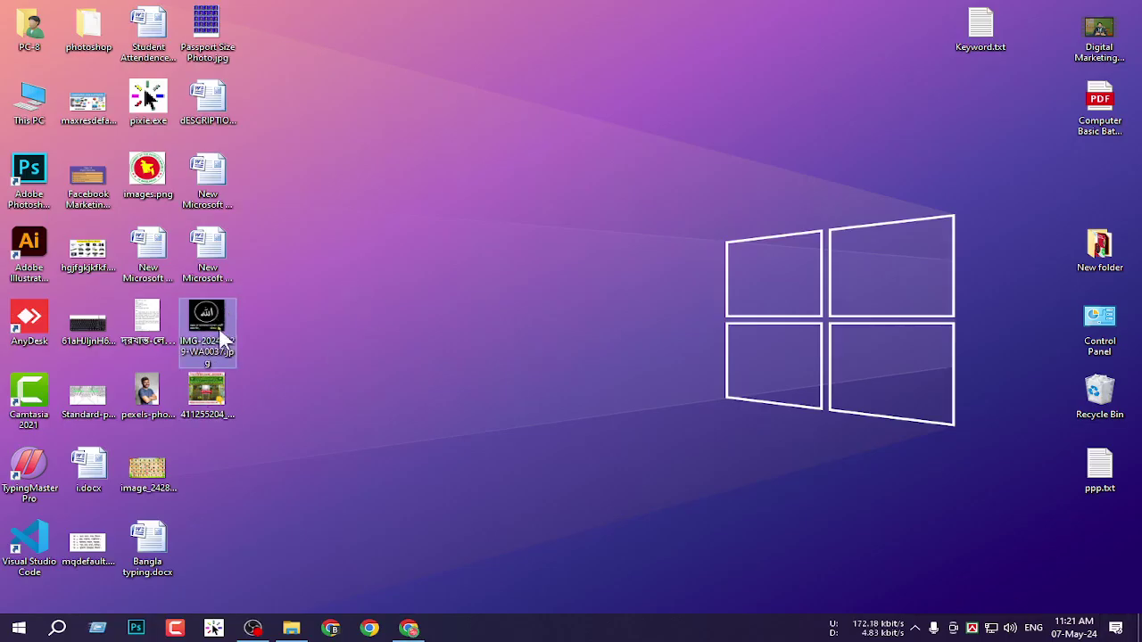
pyautogui.click(409, 628)
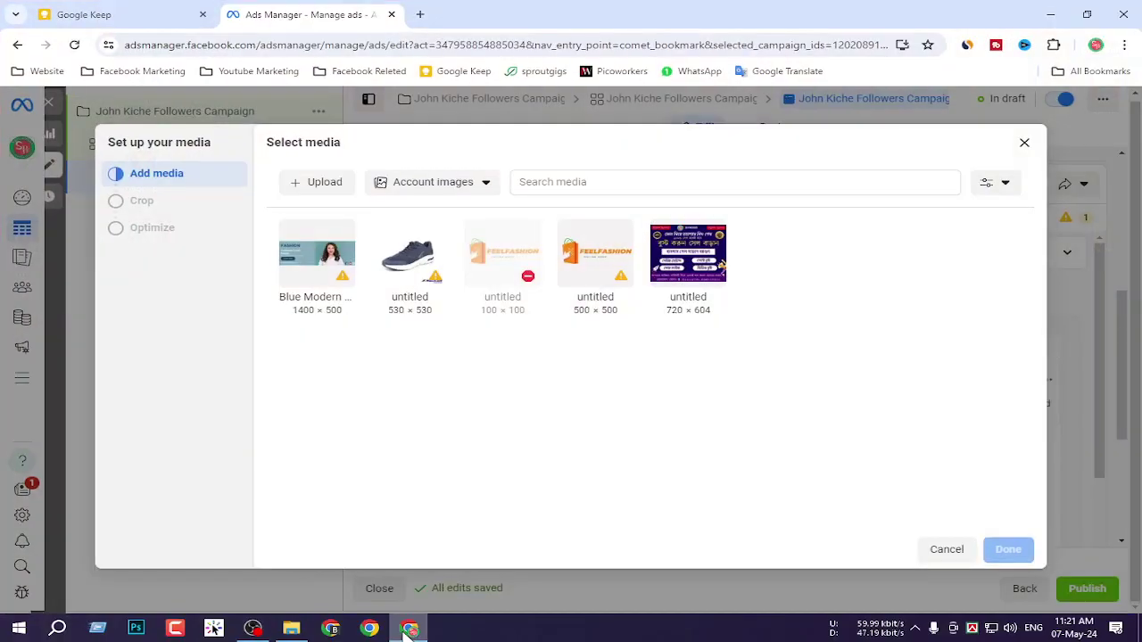
pyautogui.click(254, 628)
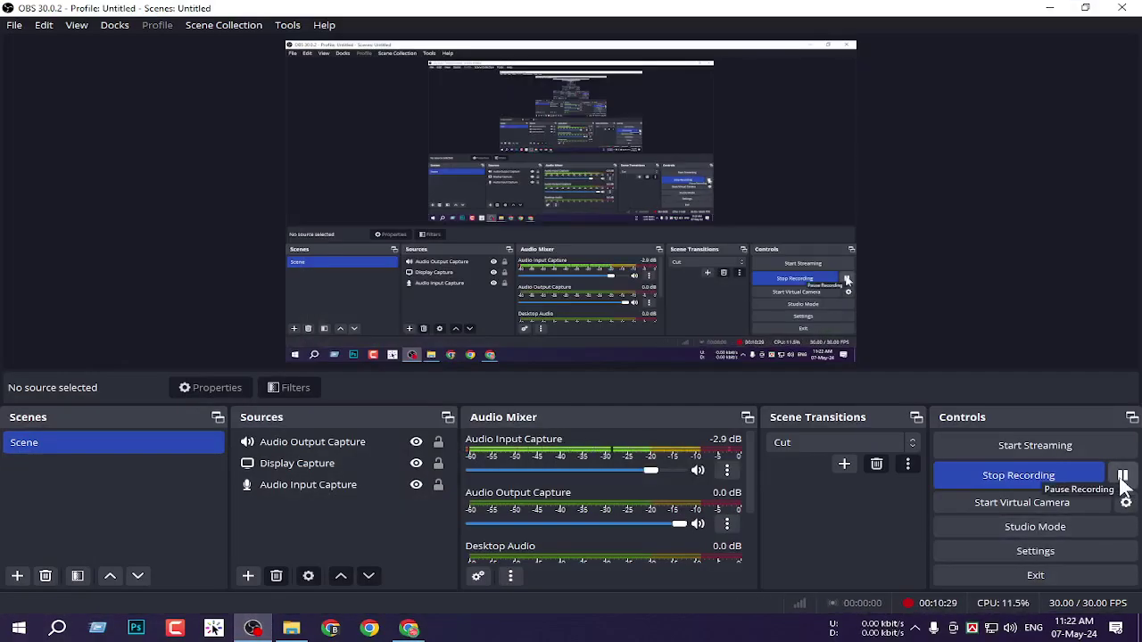
pyautogui.click(1050, 8)
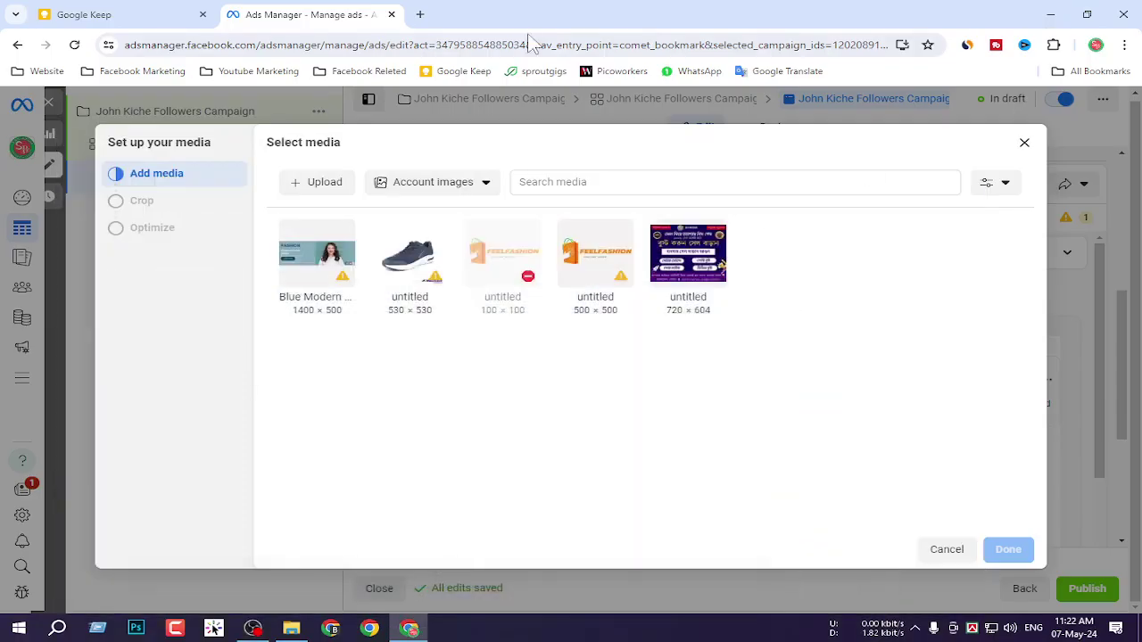
pyautogui.click(323, 183)
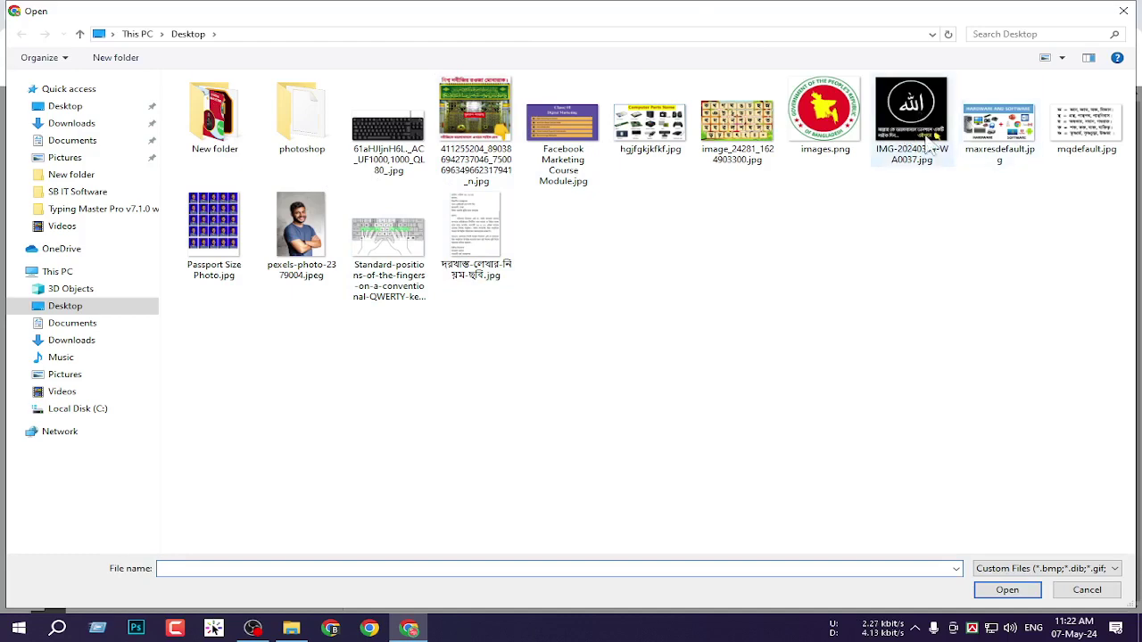
# Upload IMG-20240329-WA0037.jpg from the Desktop.
pyautogui.click(915, 120)
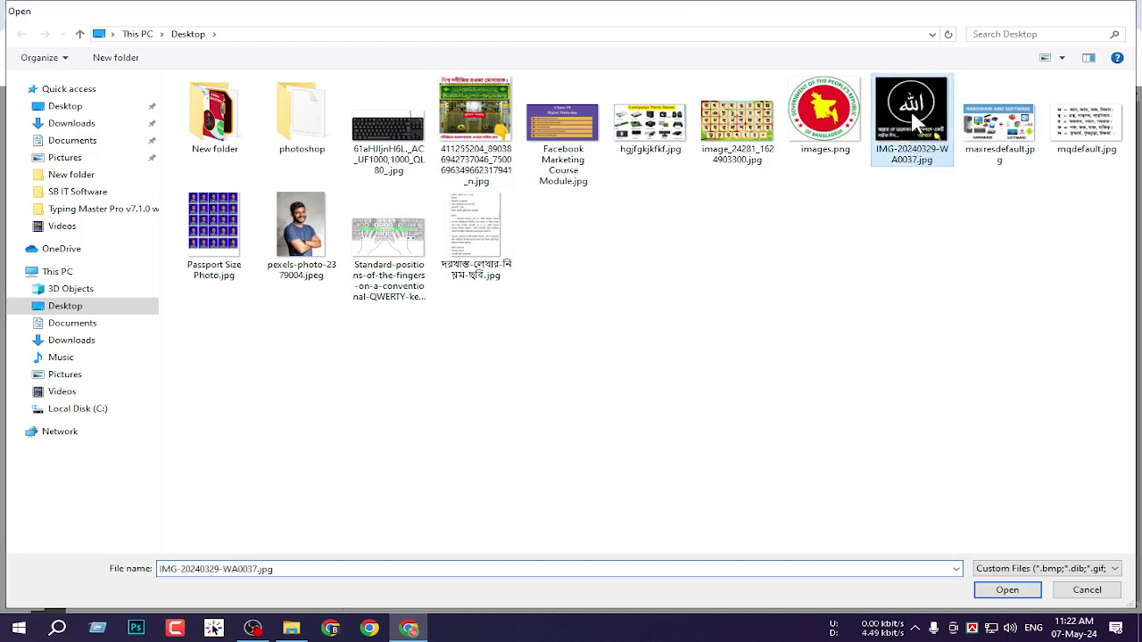
pyautogui.doubleClick(914, 120)
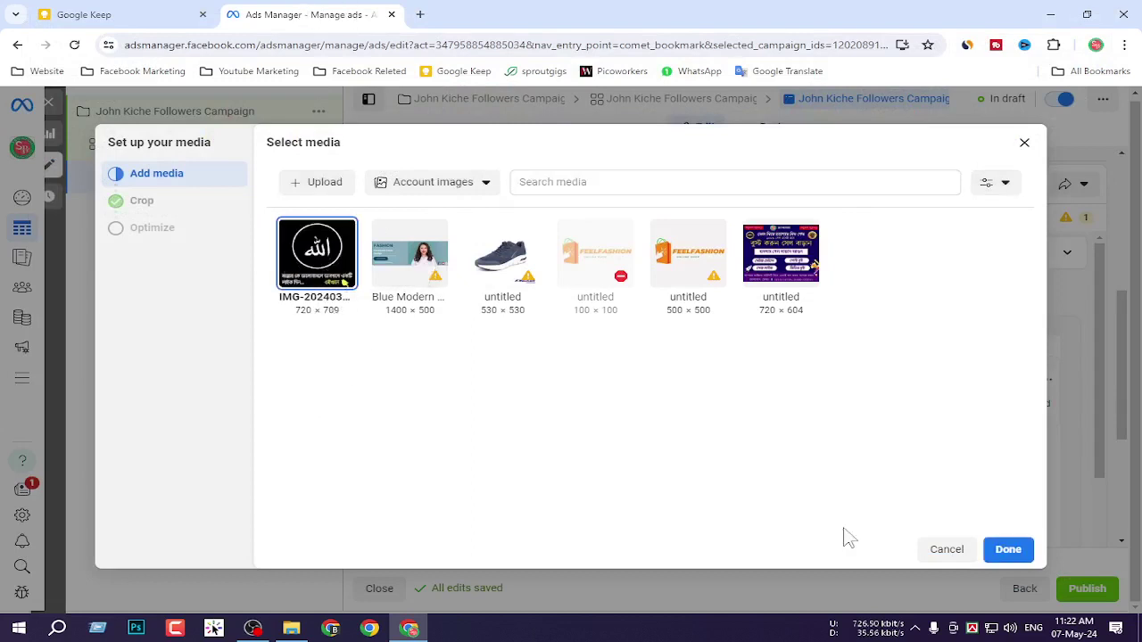
# Confirm IMG-20240329-WA0037.jpg as the ad media and box the image in red on a preview screenshot.
pyautogui.click(1012, 551)
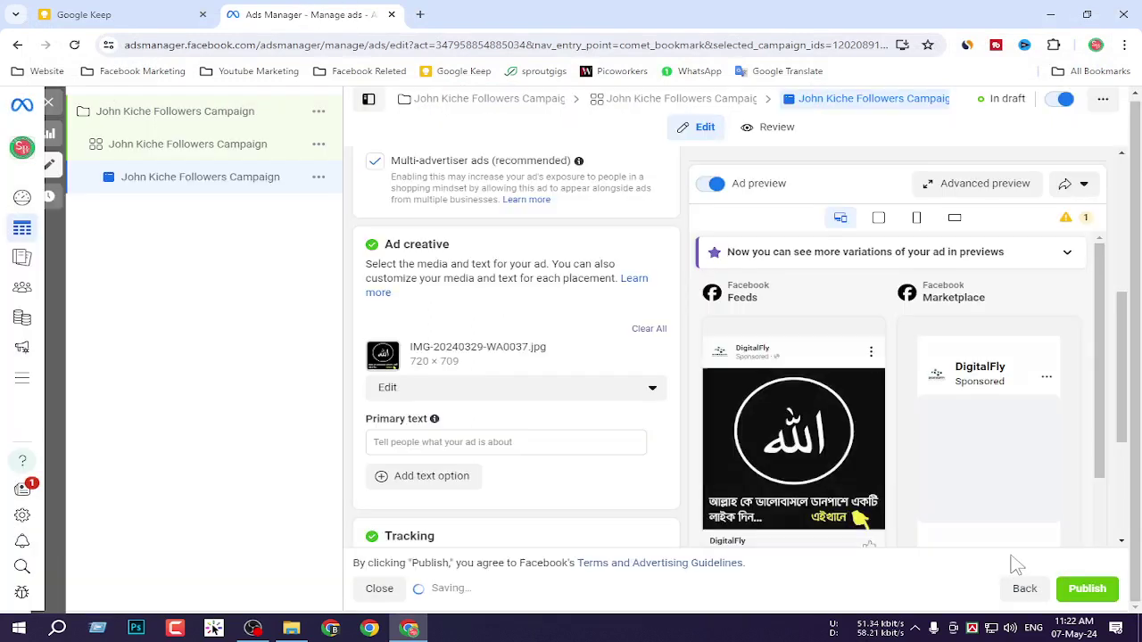
pyautogui.scroll(-2, 895, 496)
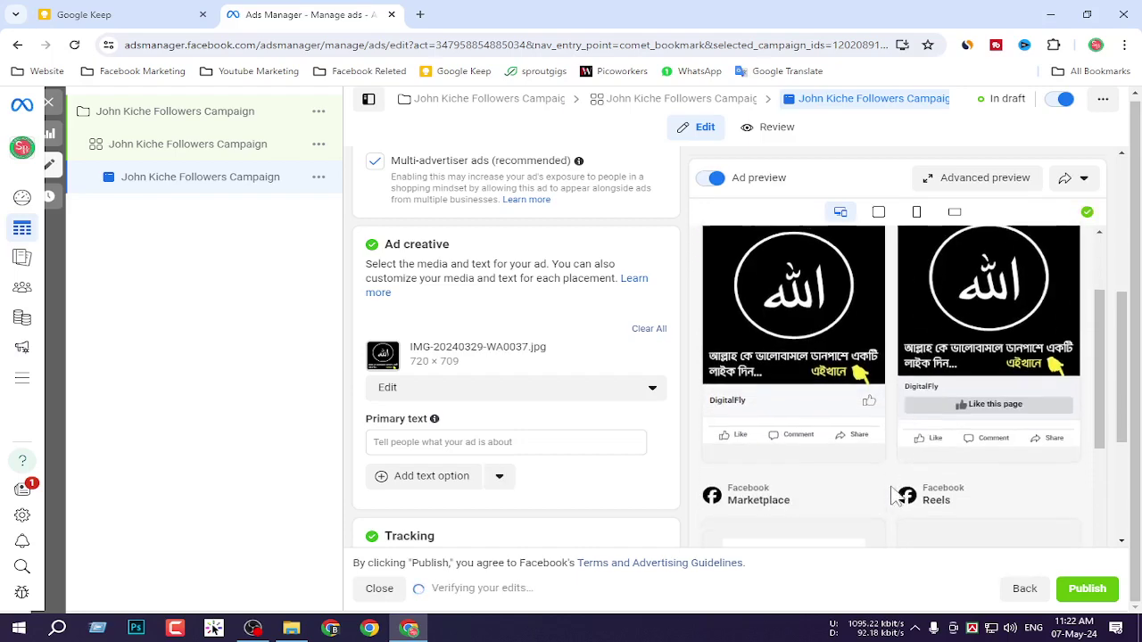
pyautogui.scroll(1, 839, 395)
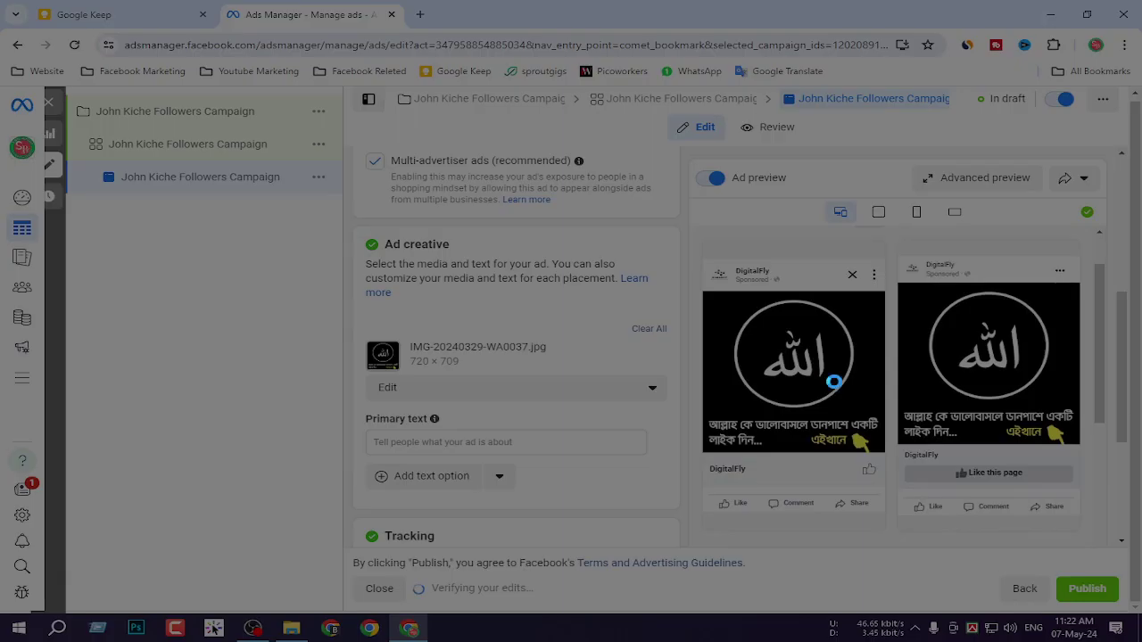
pyautogui.moveTo(691, 245); pyautogui.dragTo(909, 535)
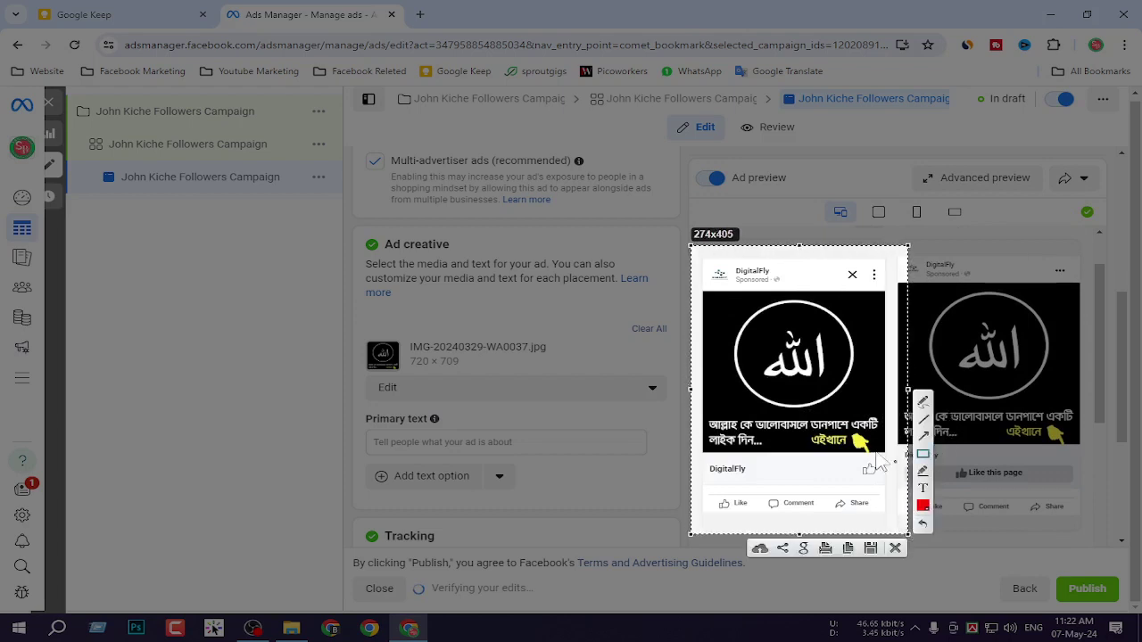
pyautogui.moveTo(701, 290); pyautogui.dragTo(887, 451)
pyautogui.moveTo(807, 425)
pyautogui.mouseDown()
pyautogui.moveTo(879, 468)
pyautogui.moveTo(882, 460)
pyautogui.moveTo(873, 475)
pyautogui.moveTo(890, 491)
pyautogui.moveTo(883, 501)
pyautogui.mouseUp()
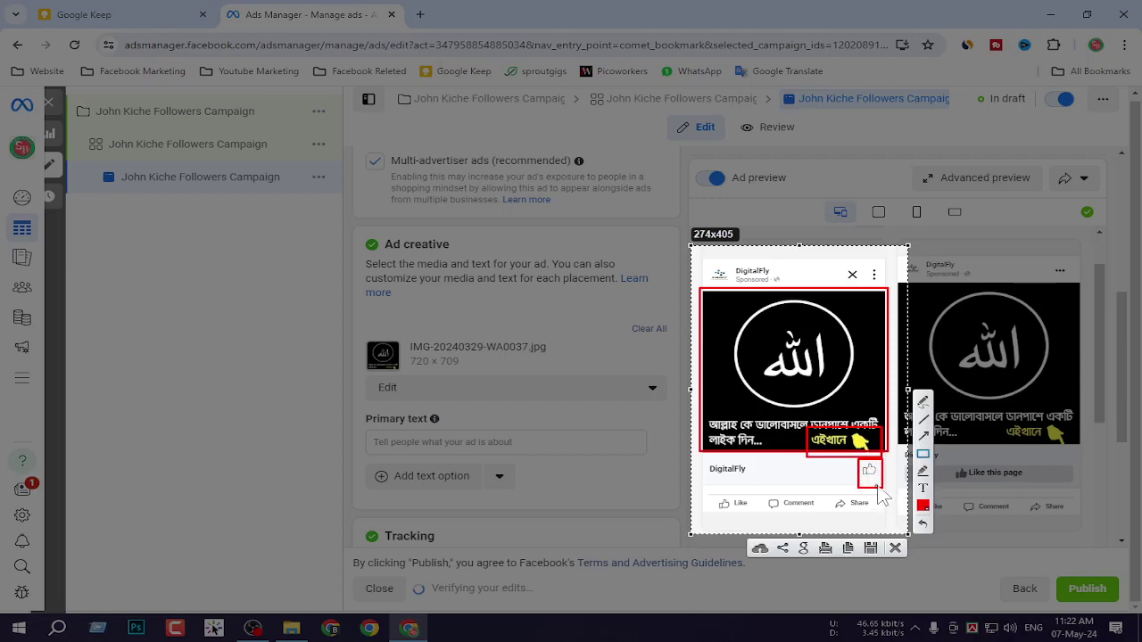
pyautogui.click(895, 548)
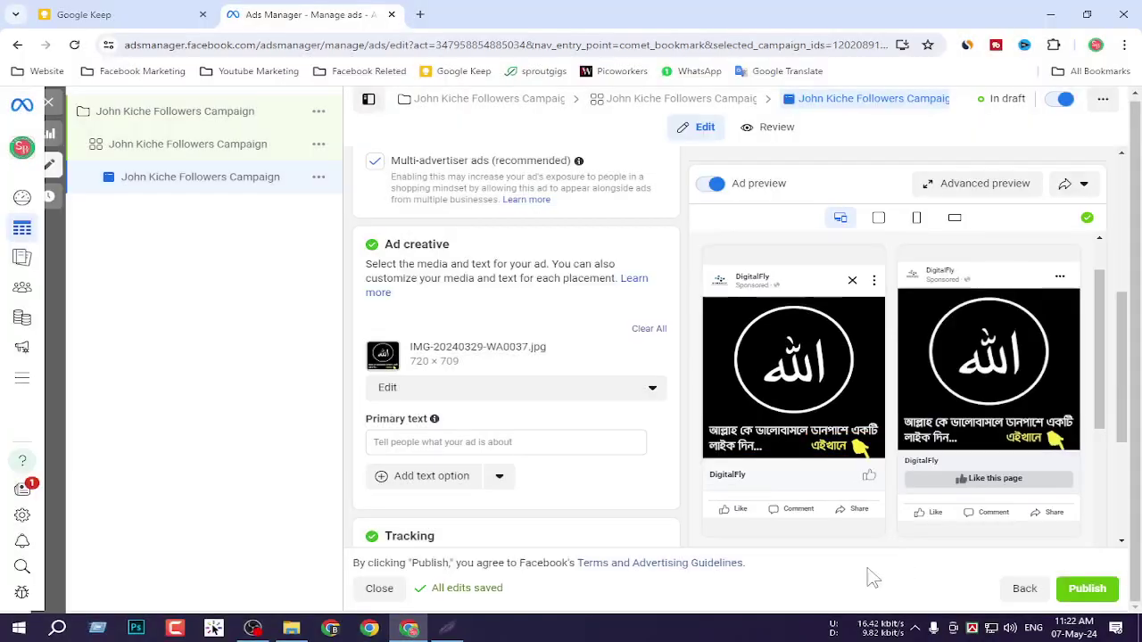
# Type the primary text 'আল্লাহকে ভালবাসলে লাইক দিন', capturing the updated preview along the way.
pyautogui.click(437, 441)
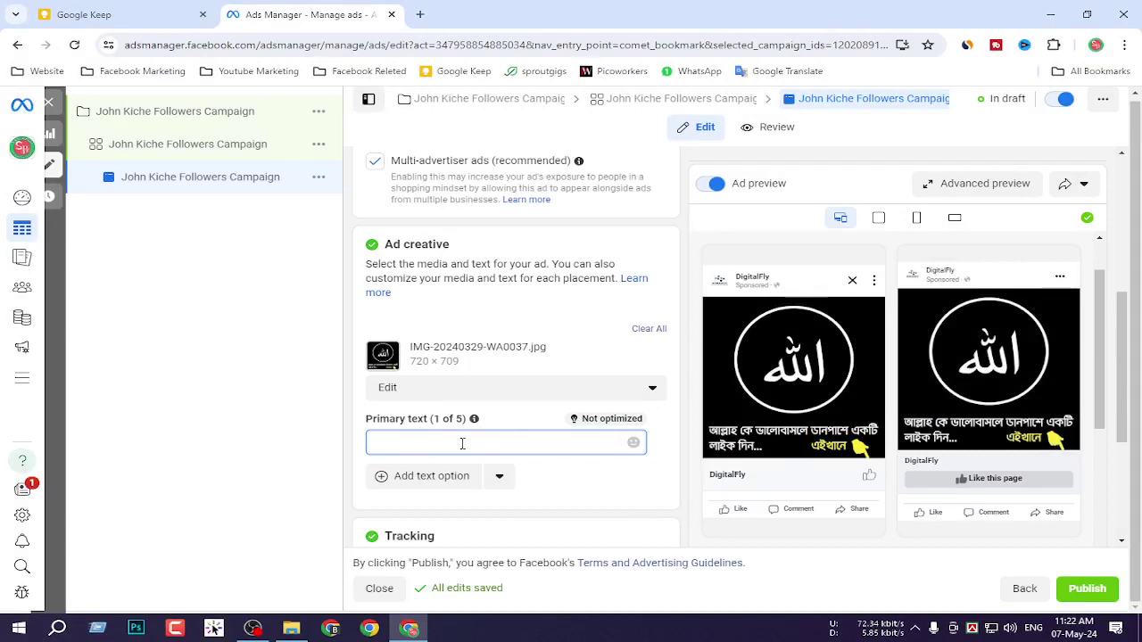
pyautogui.write('আল্লা')
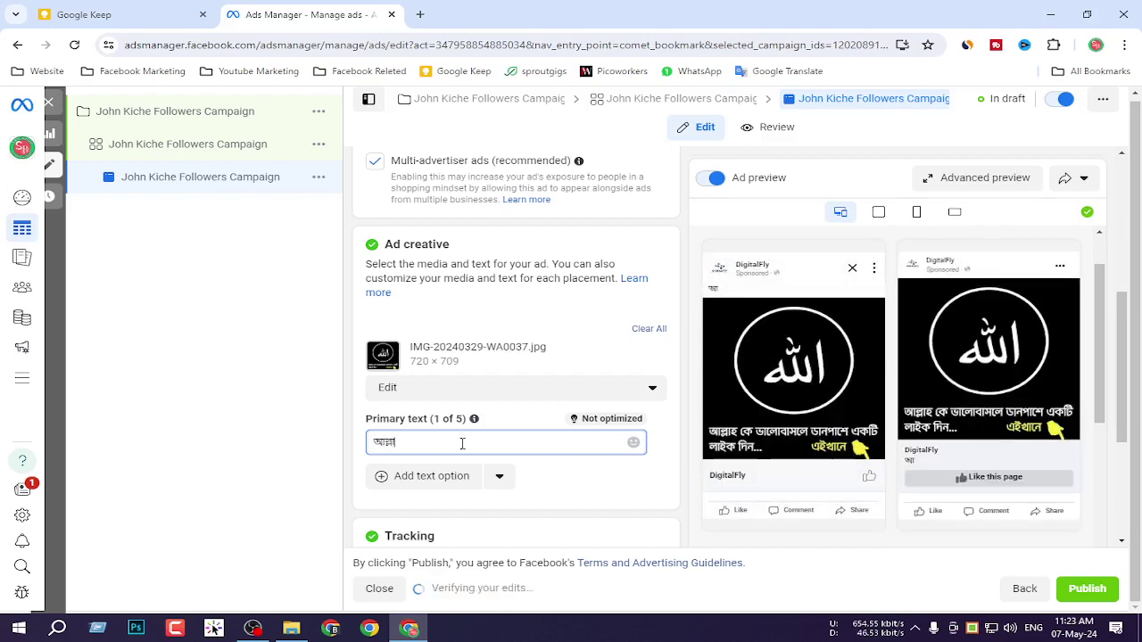
pyautogui.write('হকে')
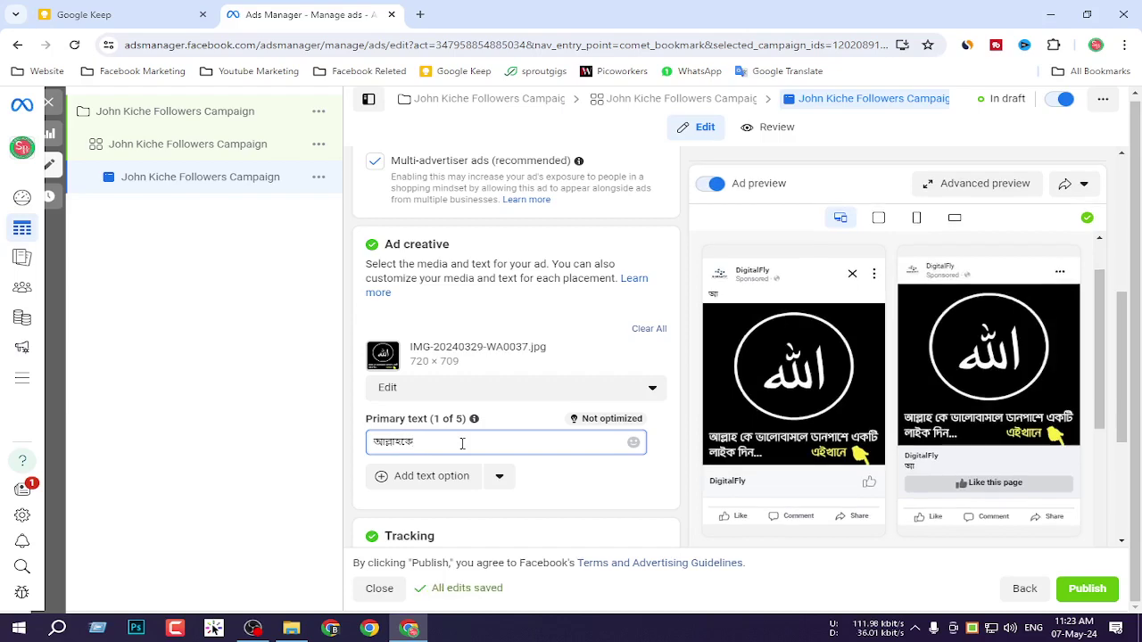
pyautogui.press('Print')
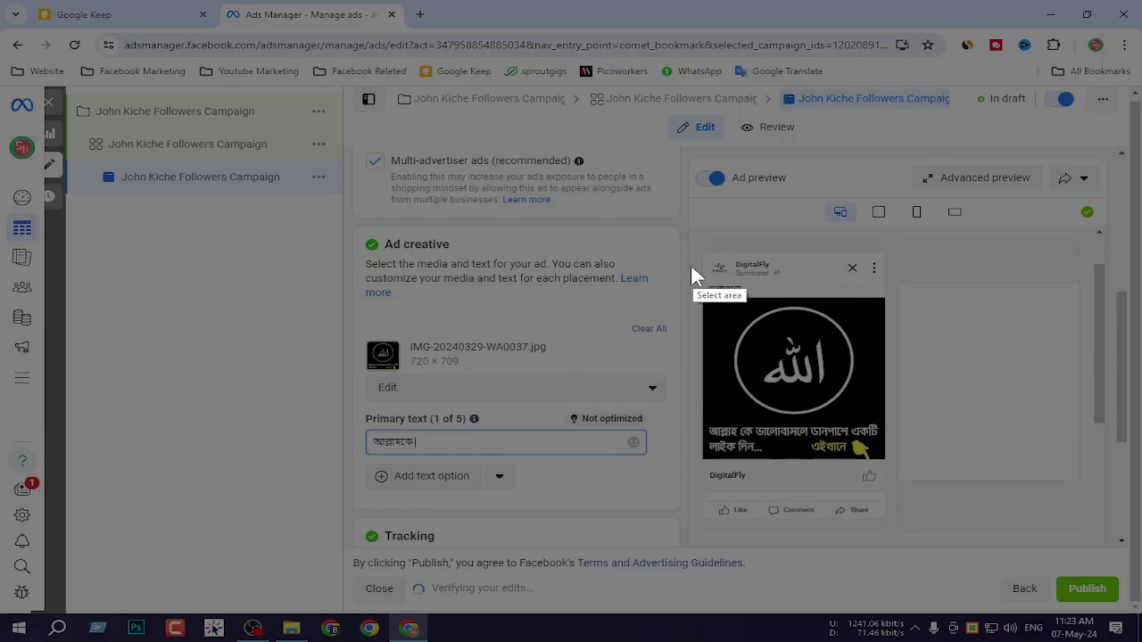
pyautogui.moveTo(694, 266); pyautogui.dragTo(910, 332)
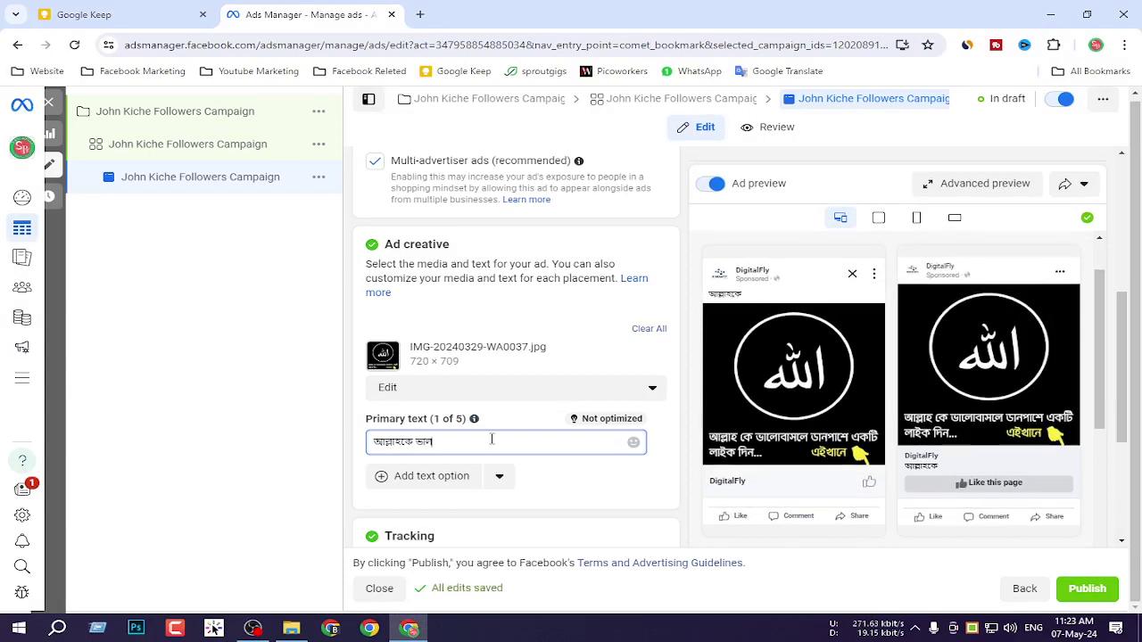
pyautogui.write('বাসলে')
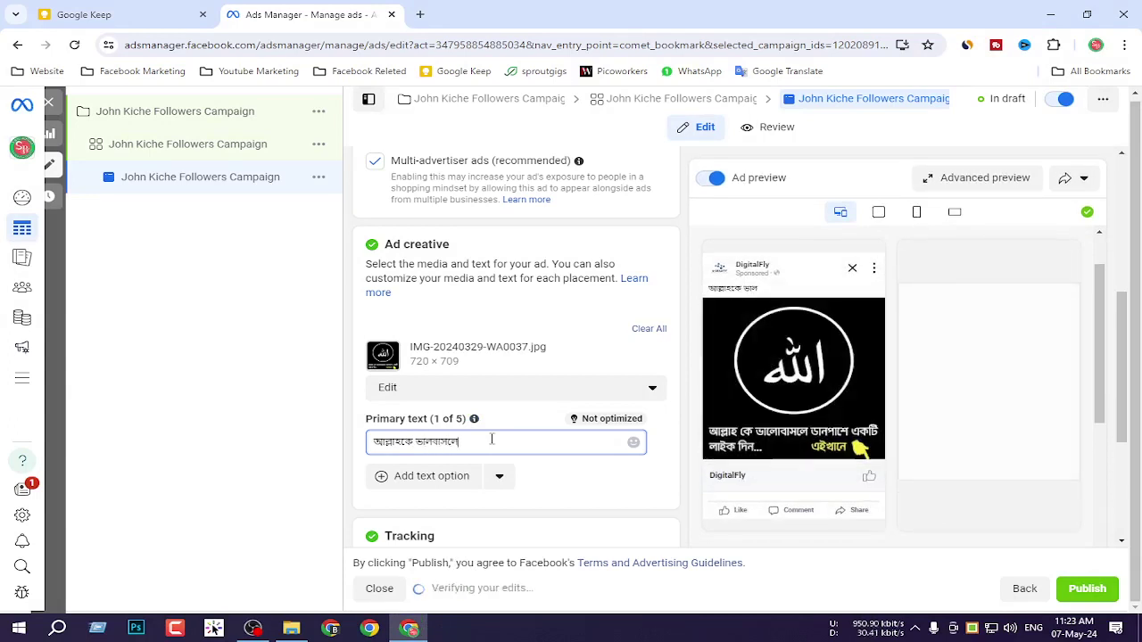
pyautogui.write(' লাই')
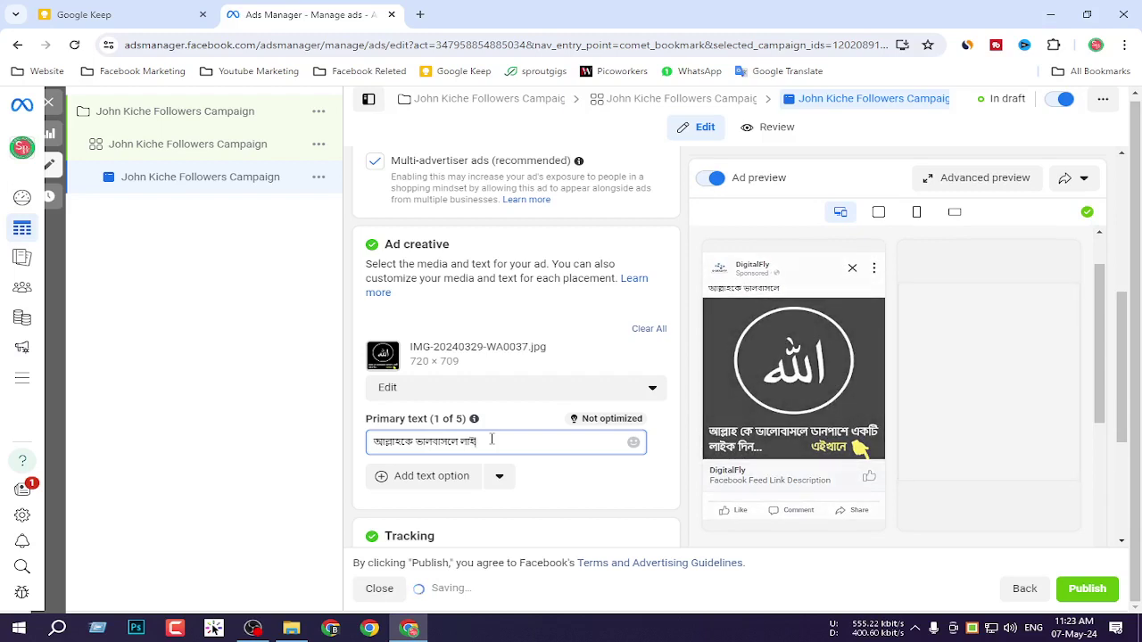
pyautogui.write('ক দি')
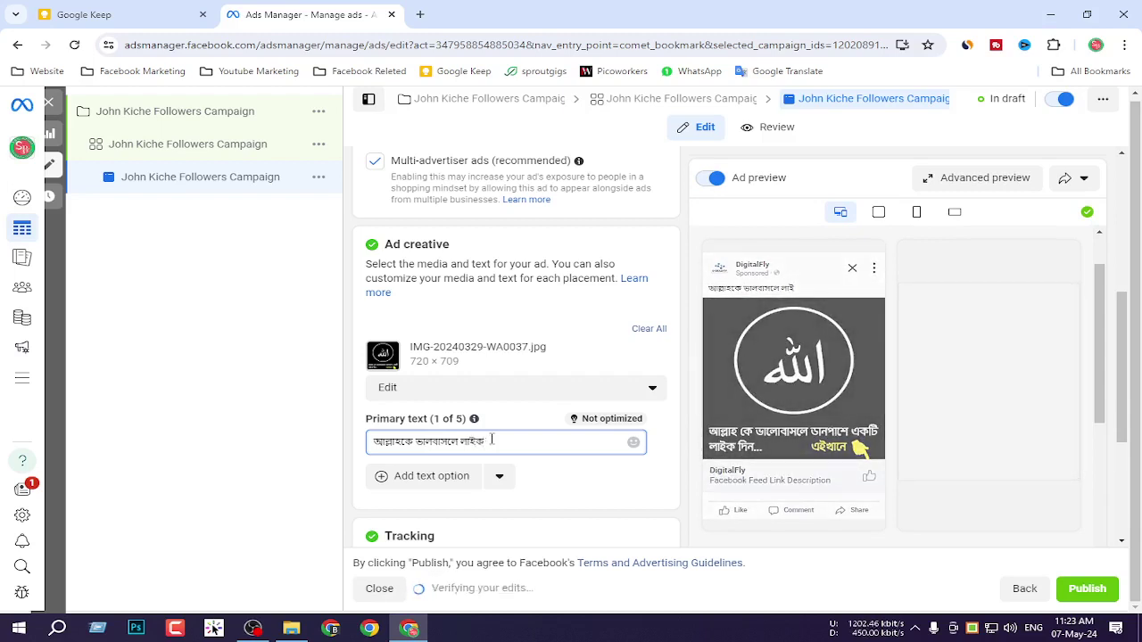
pyautogui.press('BackSpace')
pyautogui.press('BackSpace')
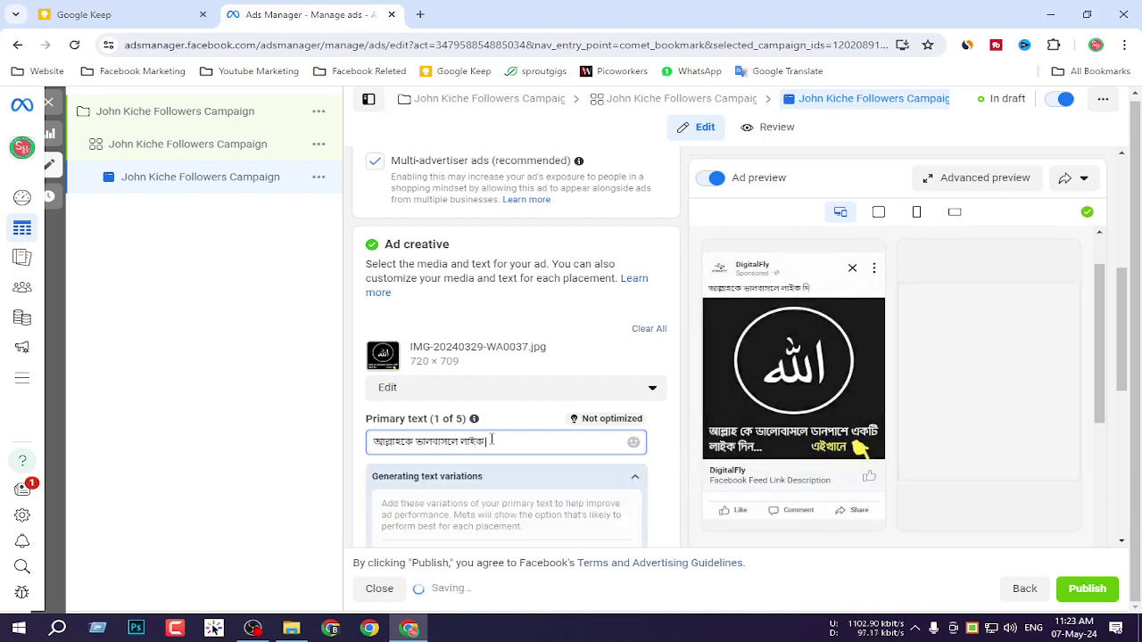
pyautogui.write('দিন')
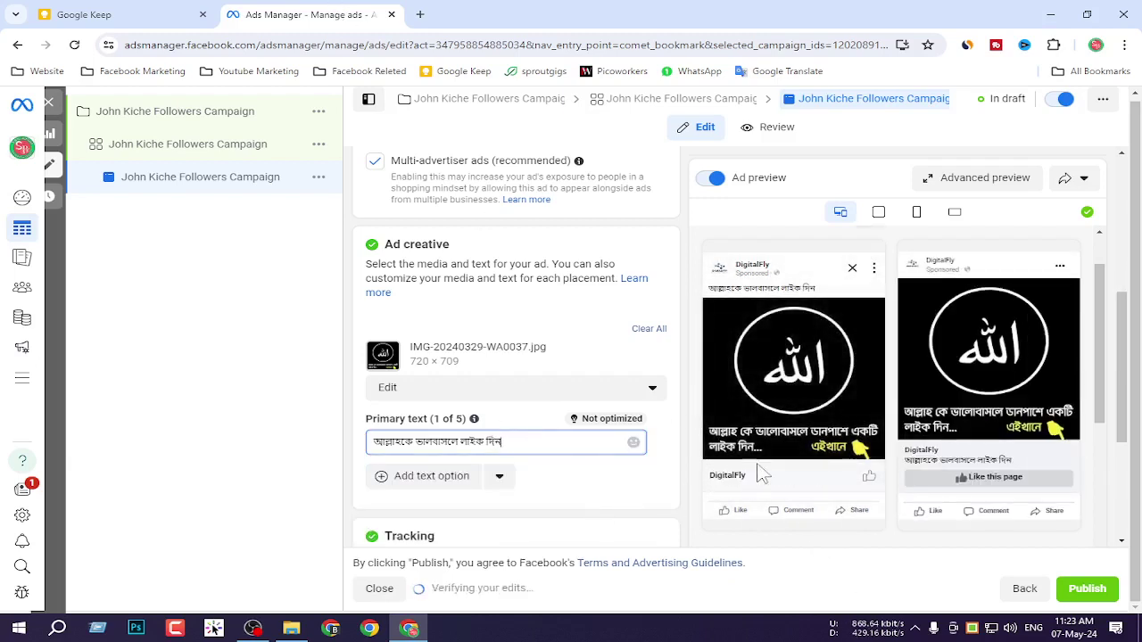
pyautogui.press('Print')
# Screenshot the left ad preview showing the Bengali text, then switch to the desktop.
pyautogui.moveTo(691, 276); pyautogui.dragTo(890, 490)
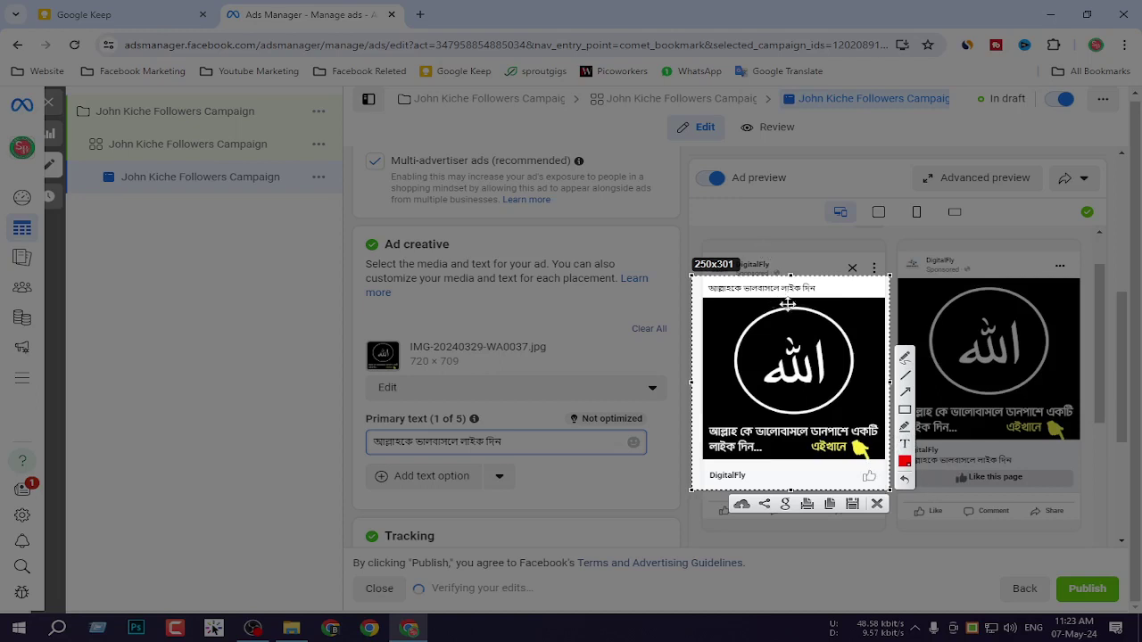
pyautogui.click(530, 439)
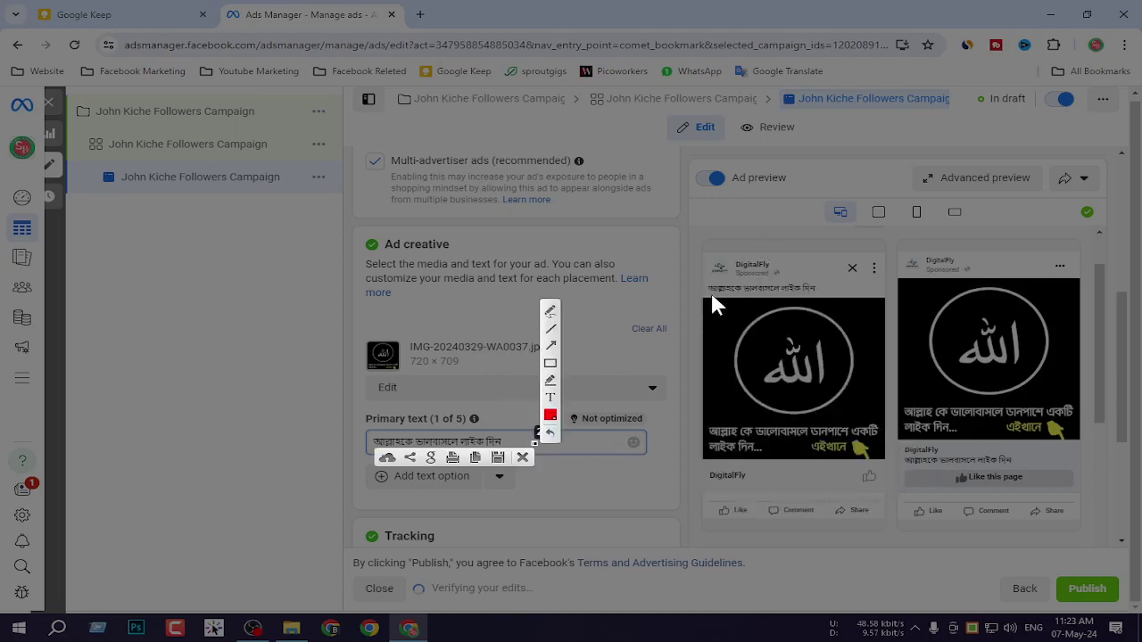
pyautogui.moveTo(693, 273)
pyautogui.mouseDown()
pyautogui.moveTo(807, 433)
pyautogui.moveTo(884, 482)
pyautogui.moveTo(891, 516)
pyautogui.mouseUp()
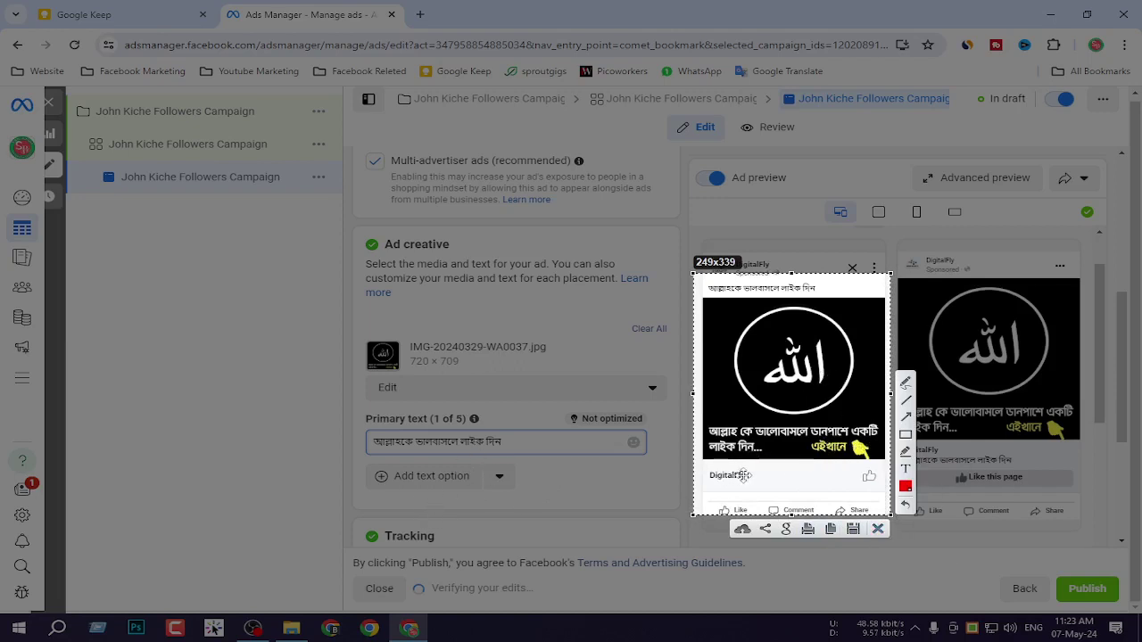
pyautogui.click(878, 528)
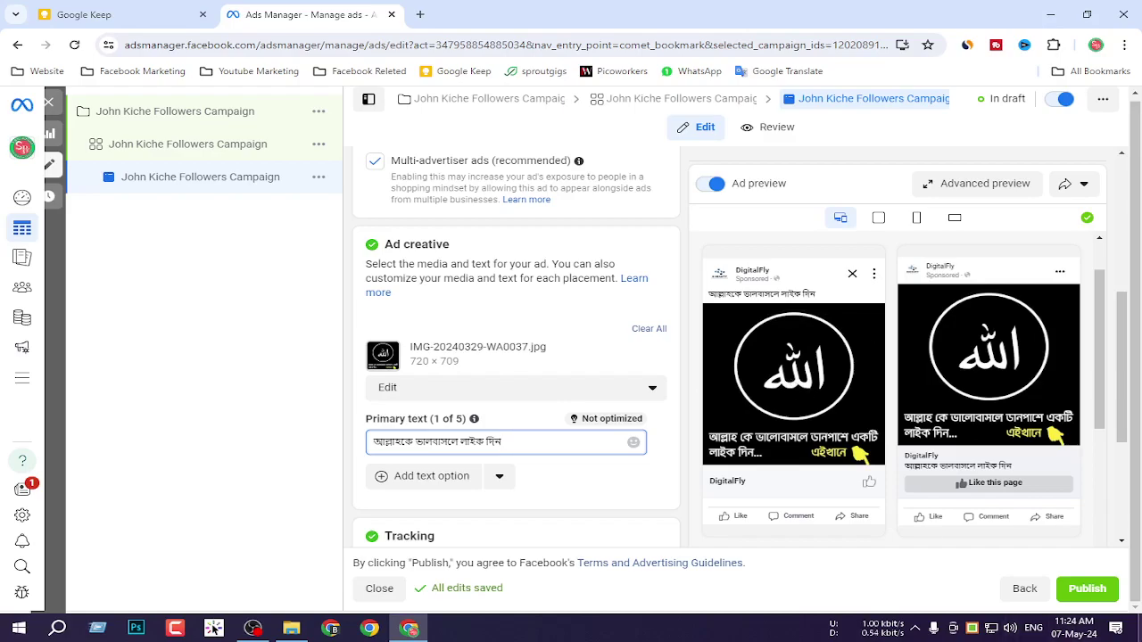
pyautogui.press('super+d')
# View the mosque photo and IMG-20240329-WA0037.jpg in Photos, then return to Ads Manager.
pyautogui.doubleClick(215, 409)
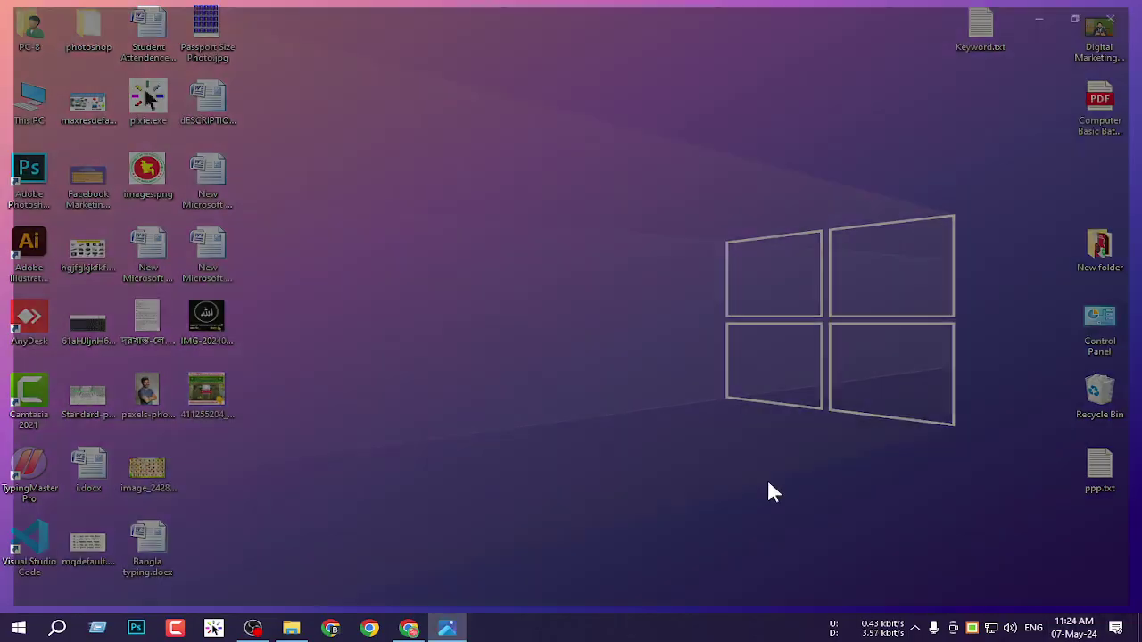
pyautogui.scroll(3, 629, 283)
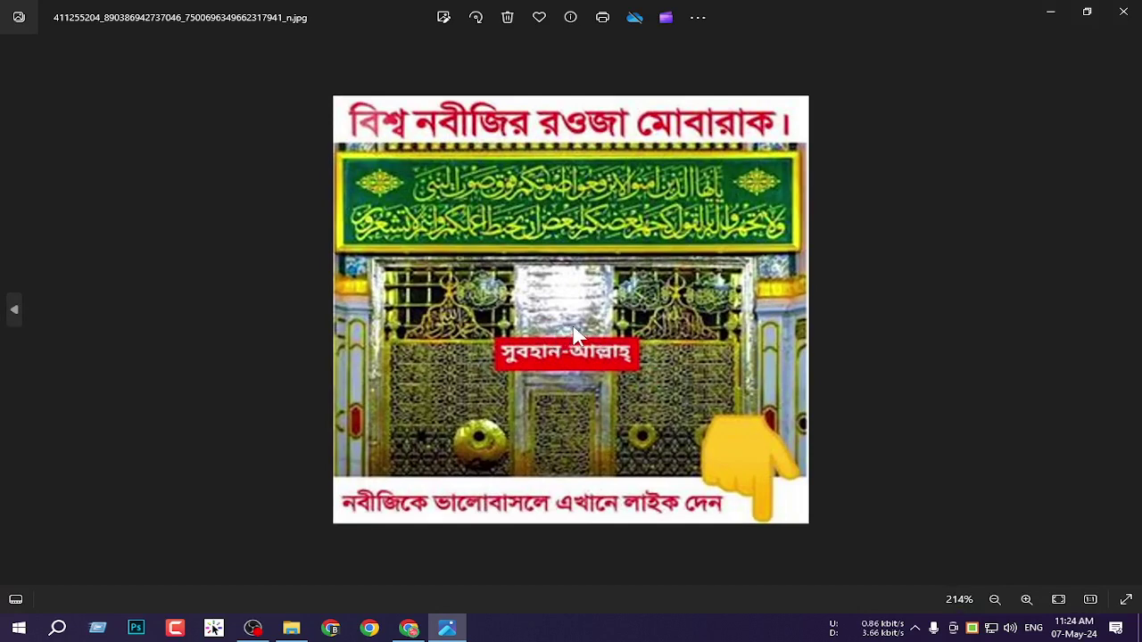
pyautogui.click(1123, 11)
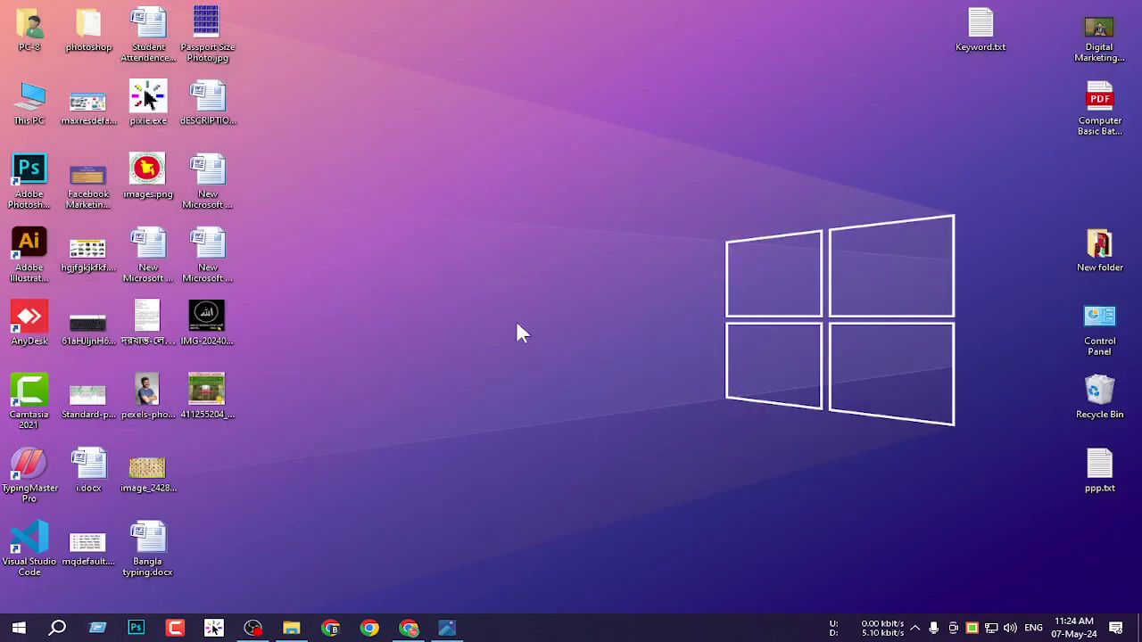
pyautogui.doubleClick(223, 323)
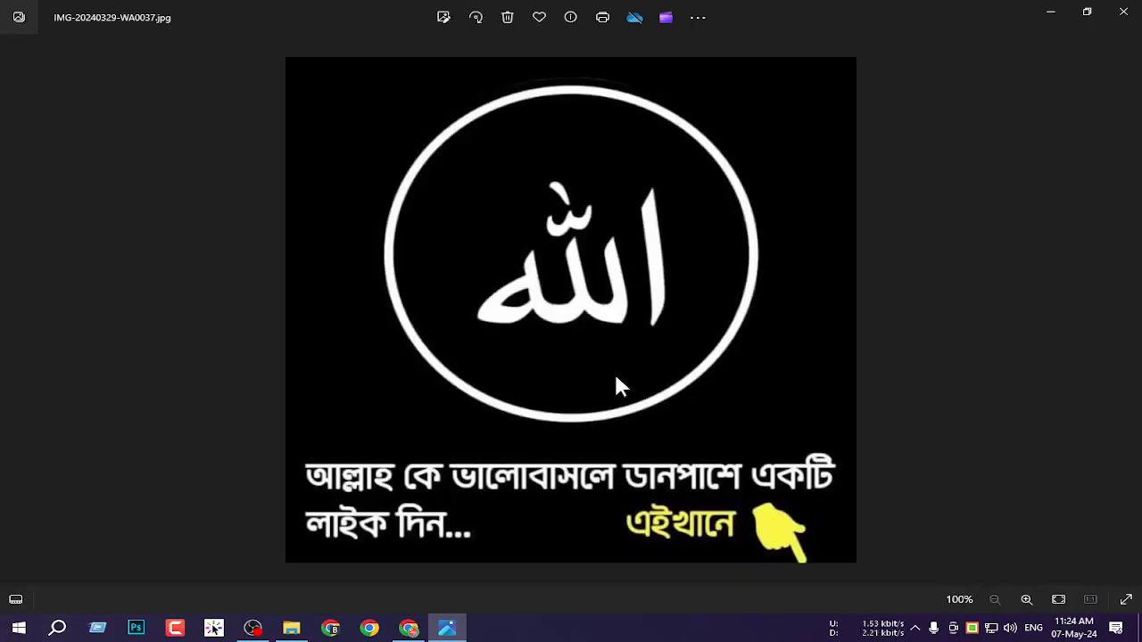
pyautogui.click(1123, 12)
pyautogui.click(400, 632)
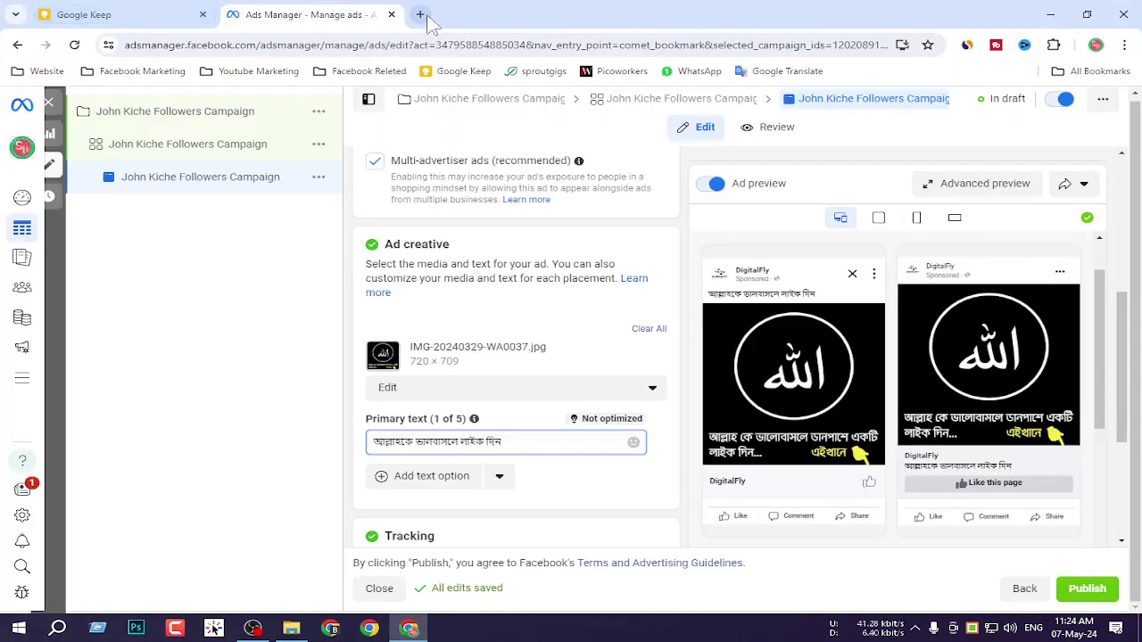
# Open the Digital Marketing Batch 3 Messenger chat on Facebook in a new tab.
pyautogui.click(420, 14)
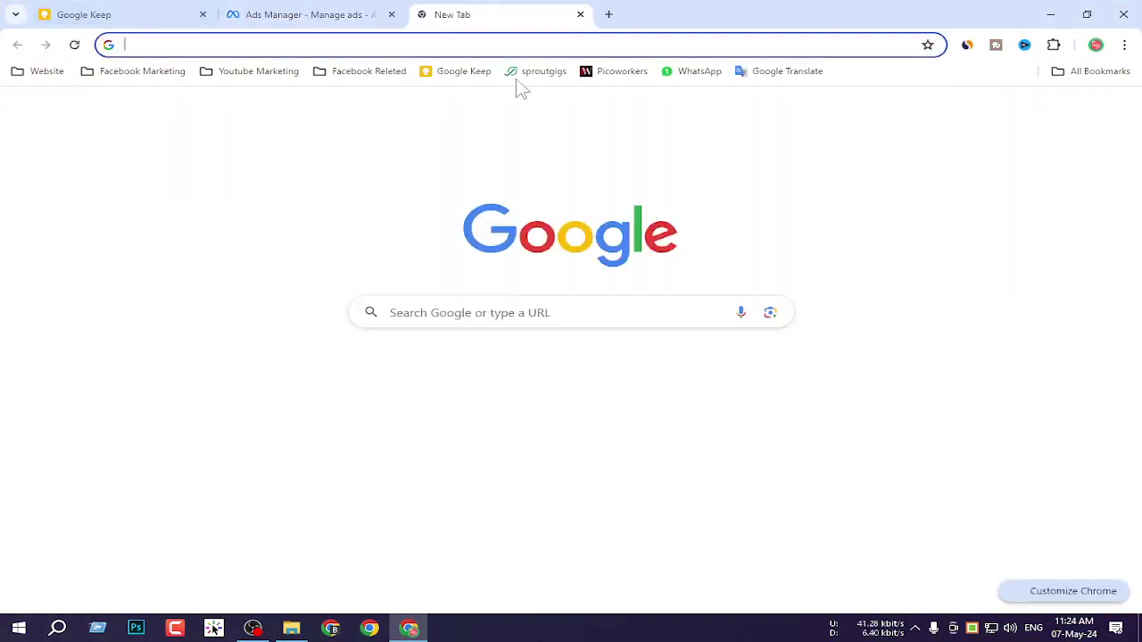
pyautogui.click(558, 401)
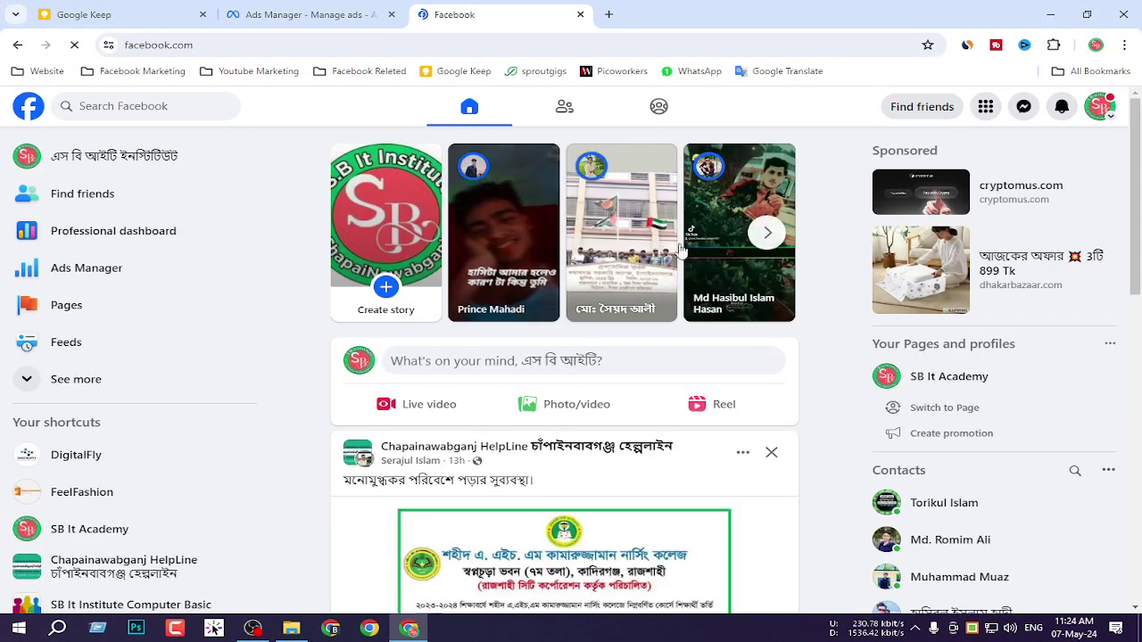
pyautogui.click(1025, 107)
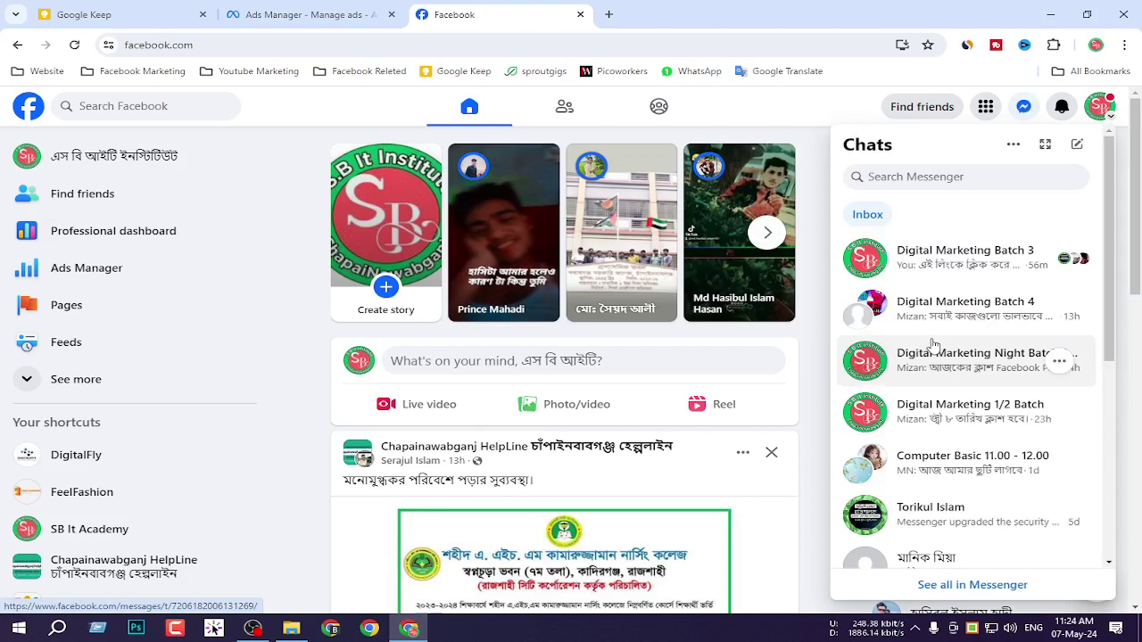
pyautogui.click(963, 260)
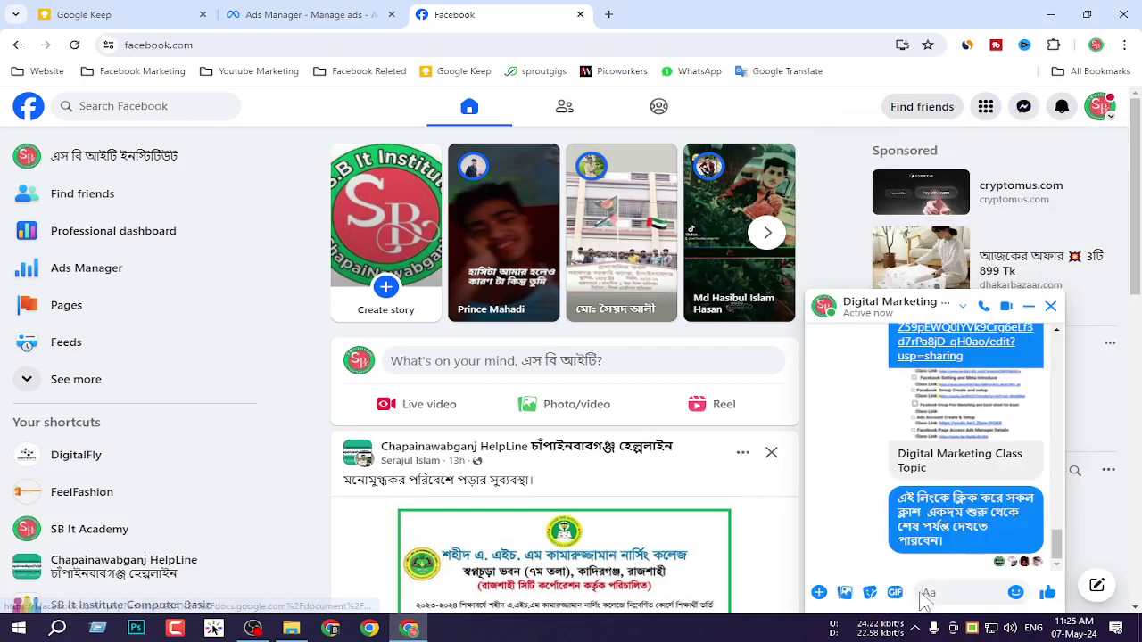
# Send the mosque photo and IMG-20240329-WA0037.jpg to the group, then return to Ads Manager.
pyautogui.click(845, 593)
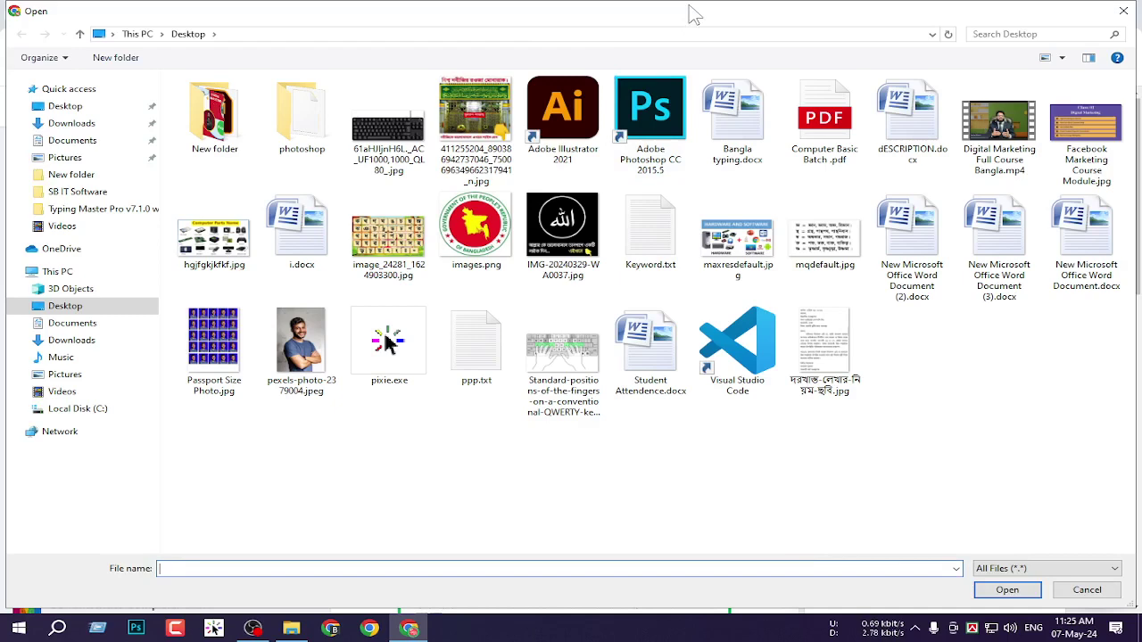
pyautogui.click(482, 123)
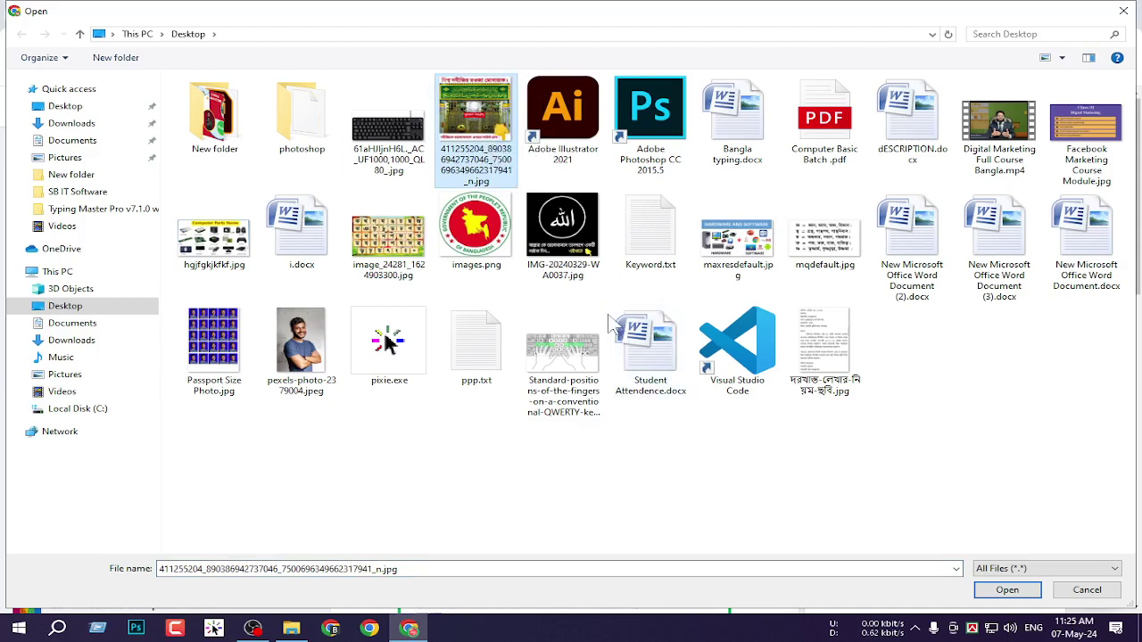
pyautogui.keyDown('ctrl'); pyautogui.click(572, 252); pyautogui.keyUp('ctrl')
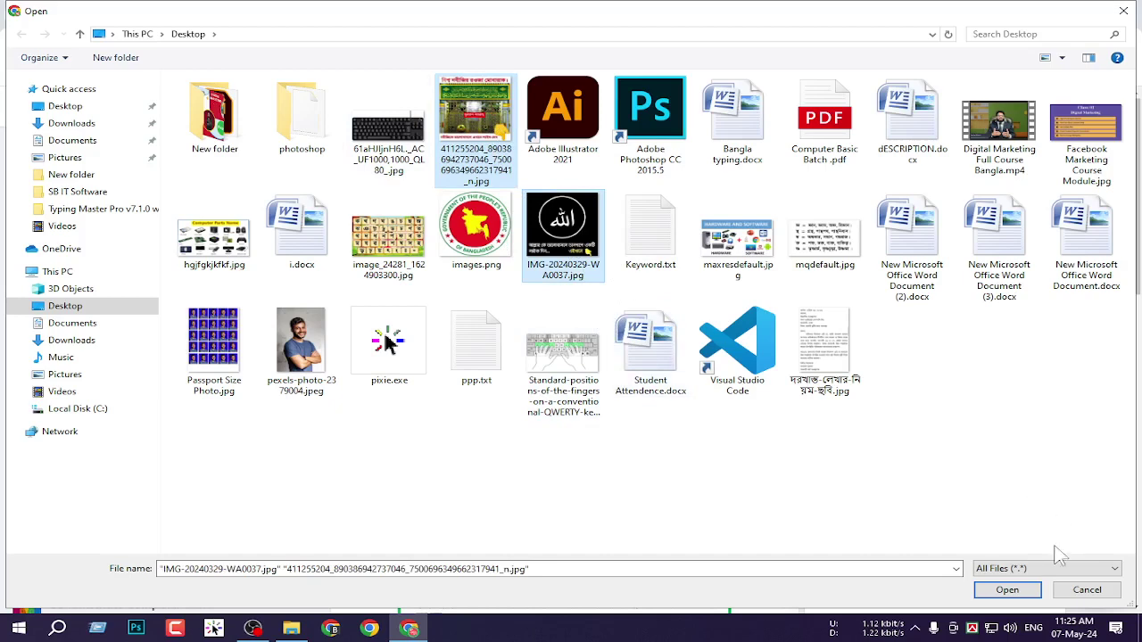
pyautogui.click(1009, 592)
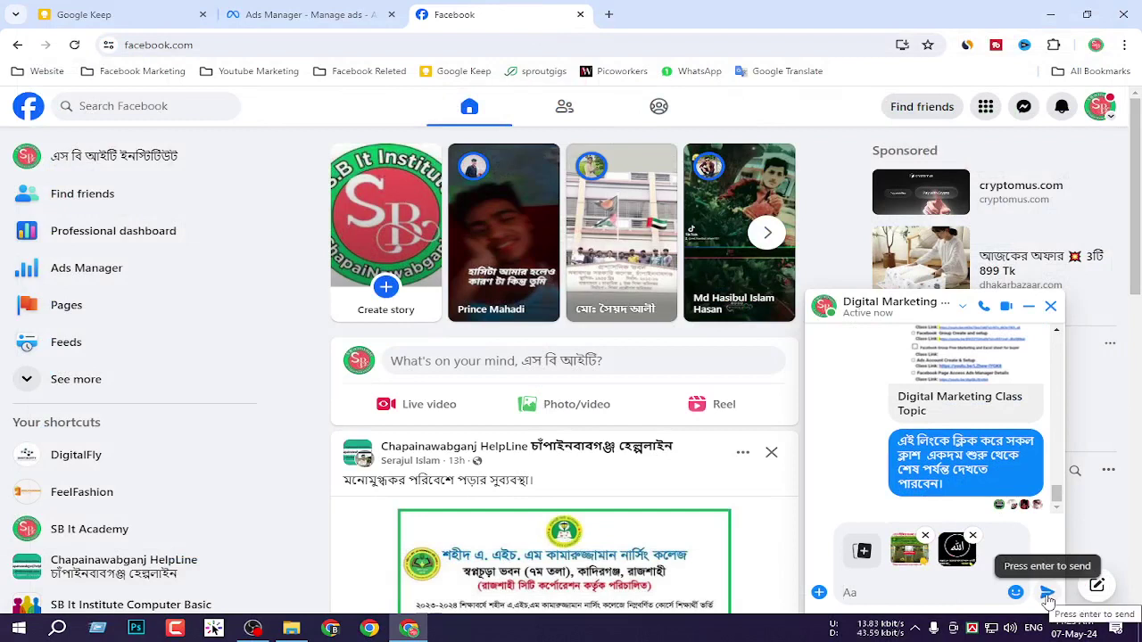
pyautogui.click(1048, 594)
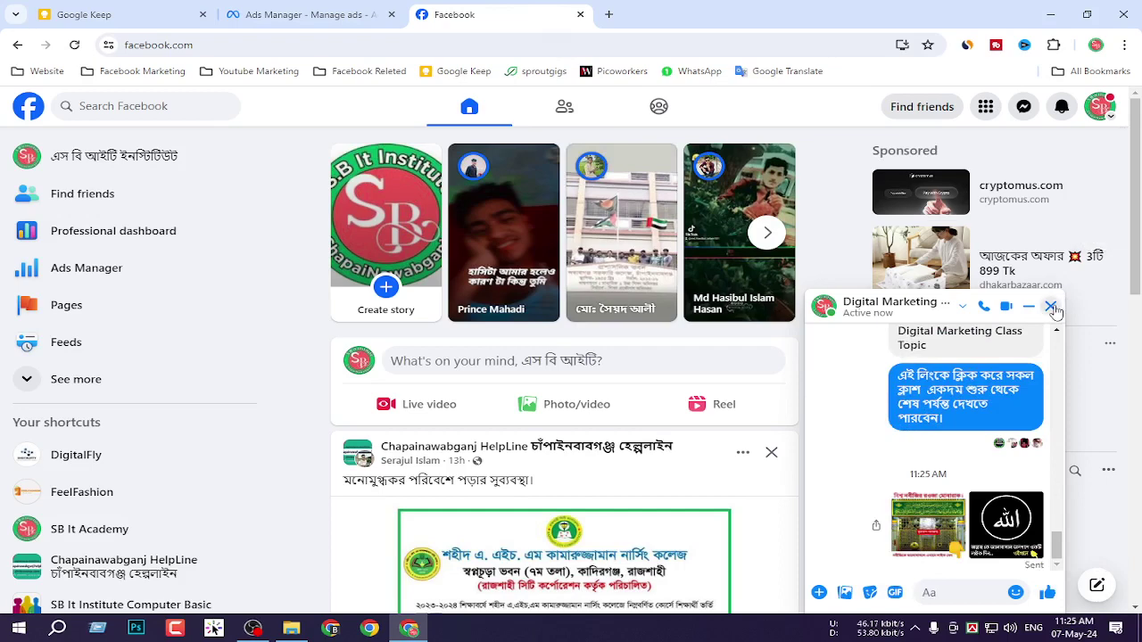
pyautogui.click(1051, 306)
pyautogui.click(303, 14)
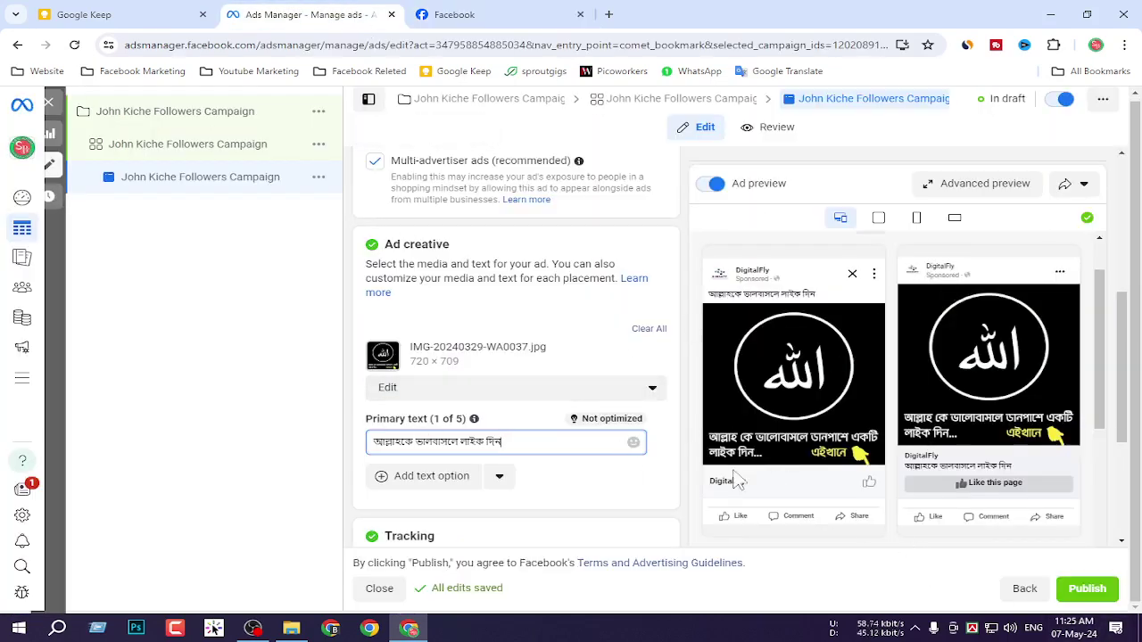
pyautogui.scroll(-5, 734, 474)
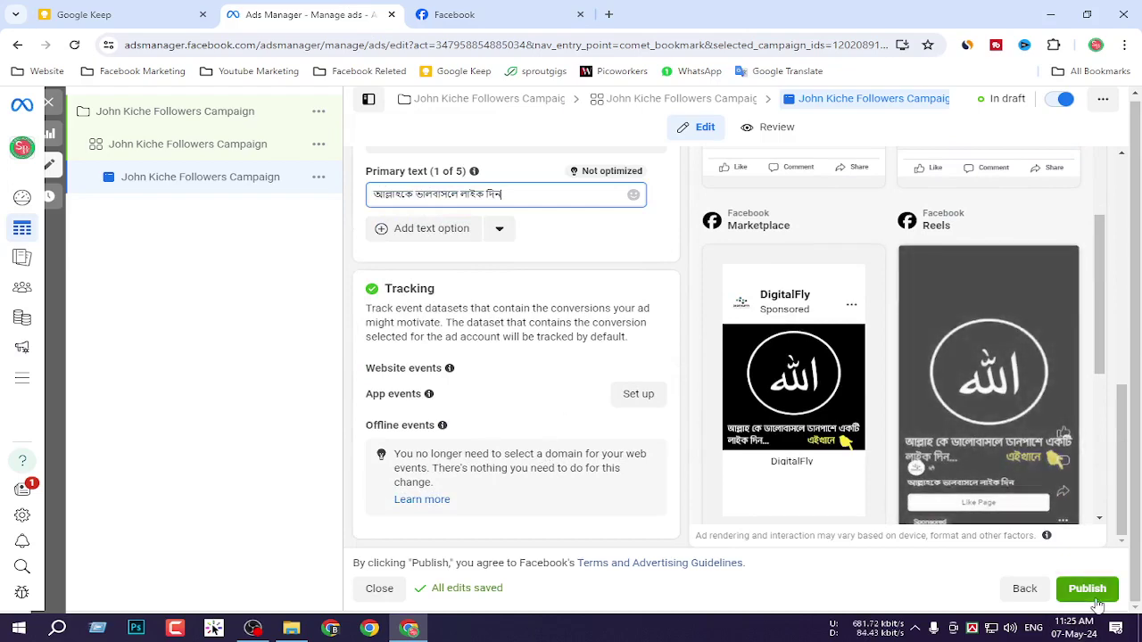
pyautogui.press('Print')
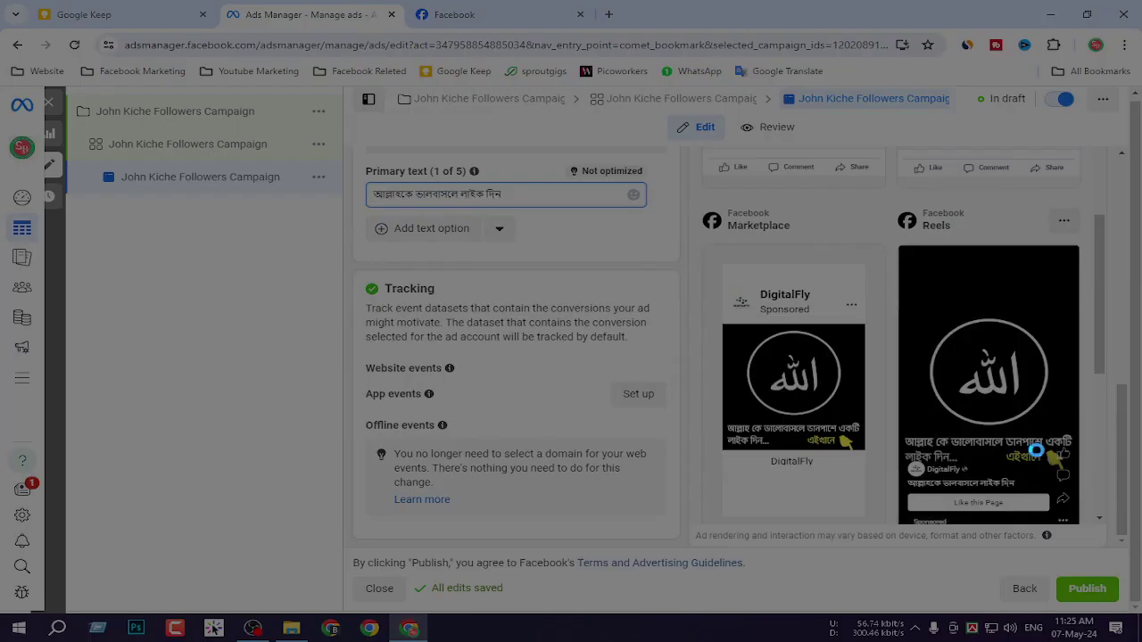
pyautogui.moveTo(708, 233); pyautogui.dragTo(887, 516)
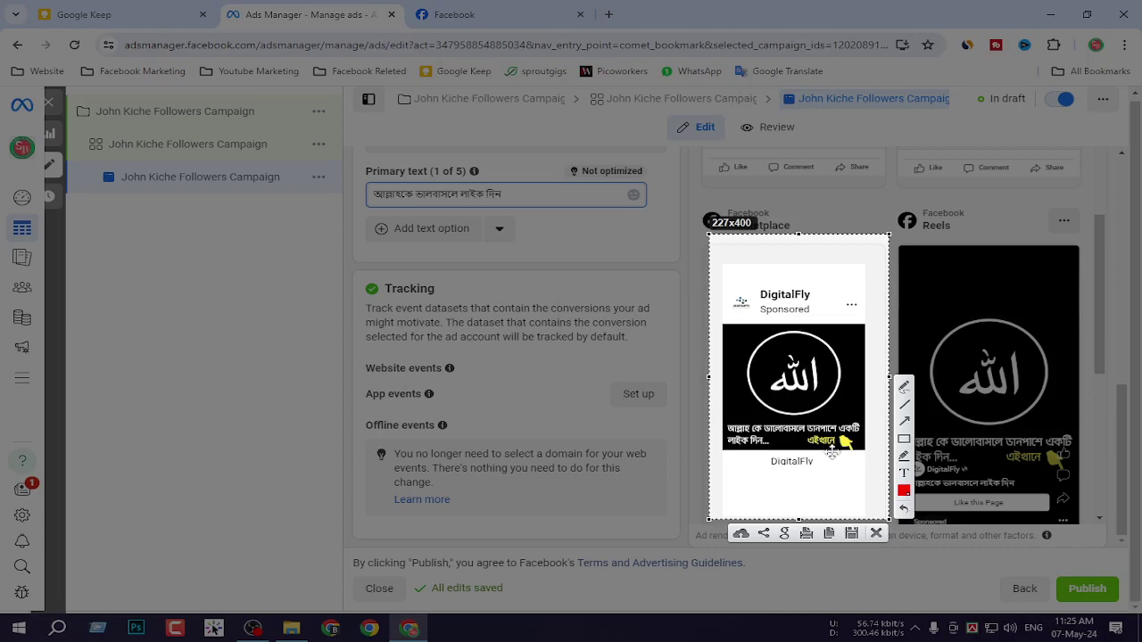
pyautogui.click(876, 533)
pyautogui.scroll(3, 848, 442)
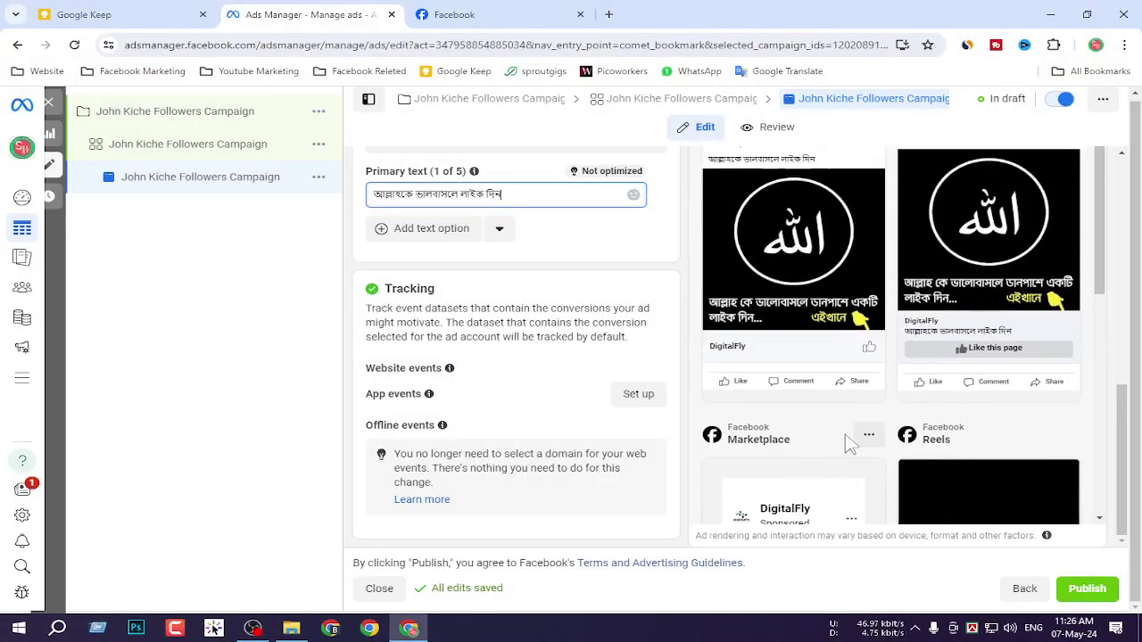
pyautogui.scroll(1, 853, 442)
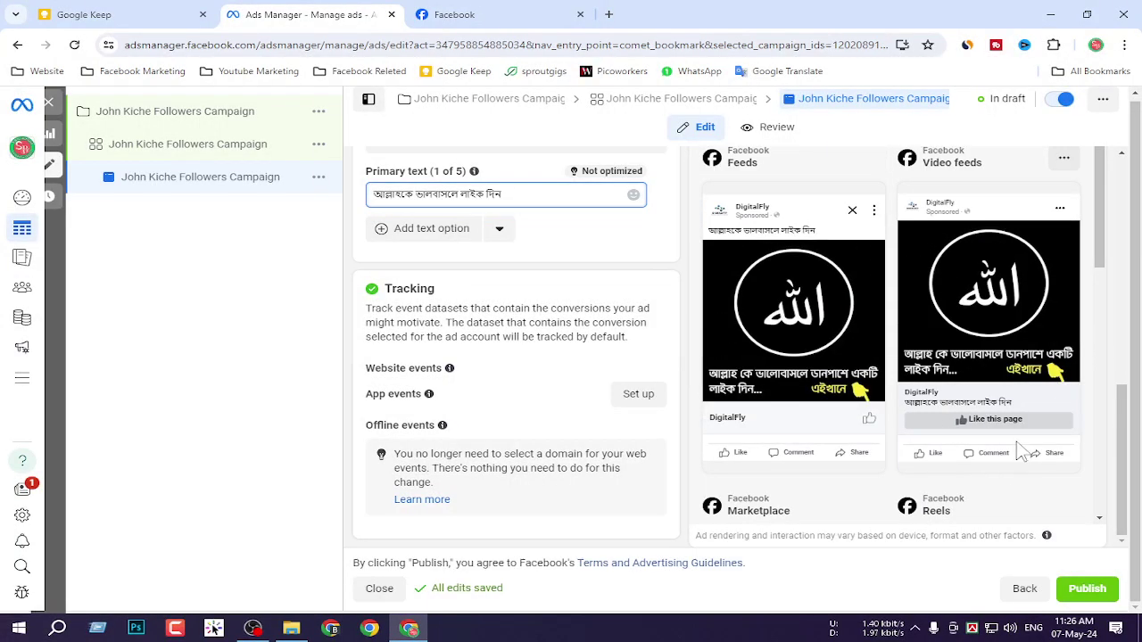
pyautogui.scroll(-6, 977, 428)
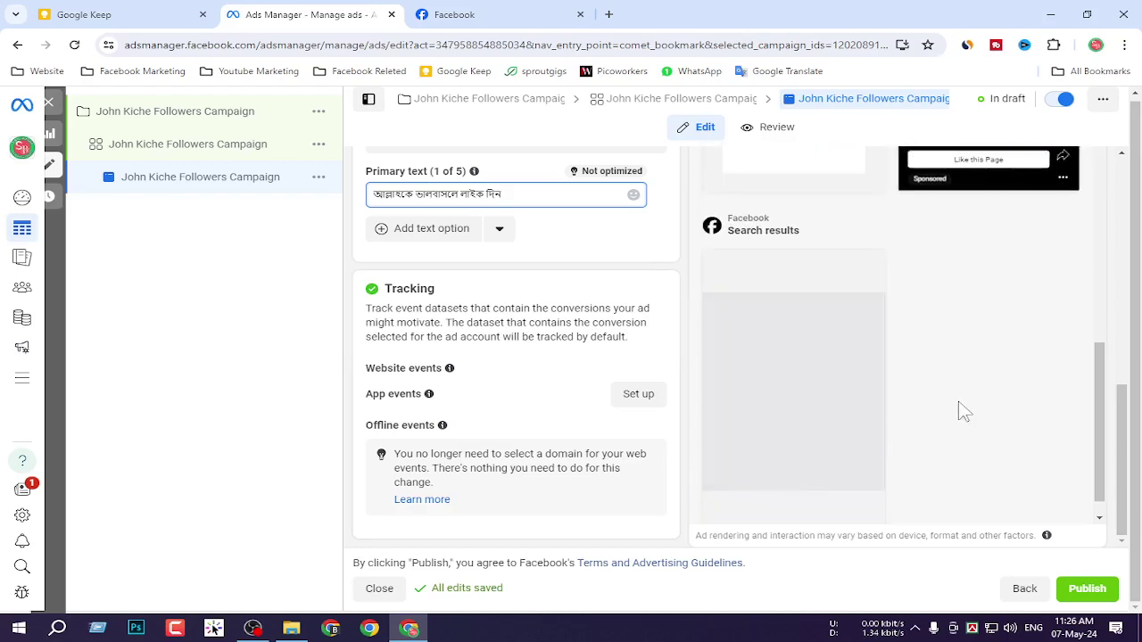
pyautogui.scroll(6, 857, 473)
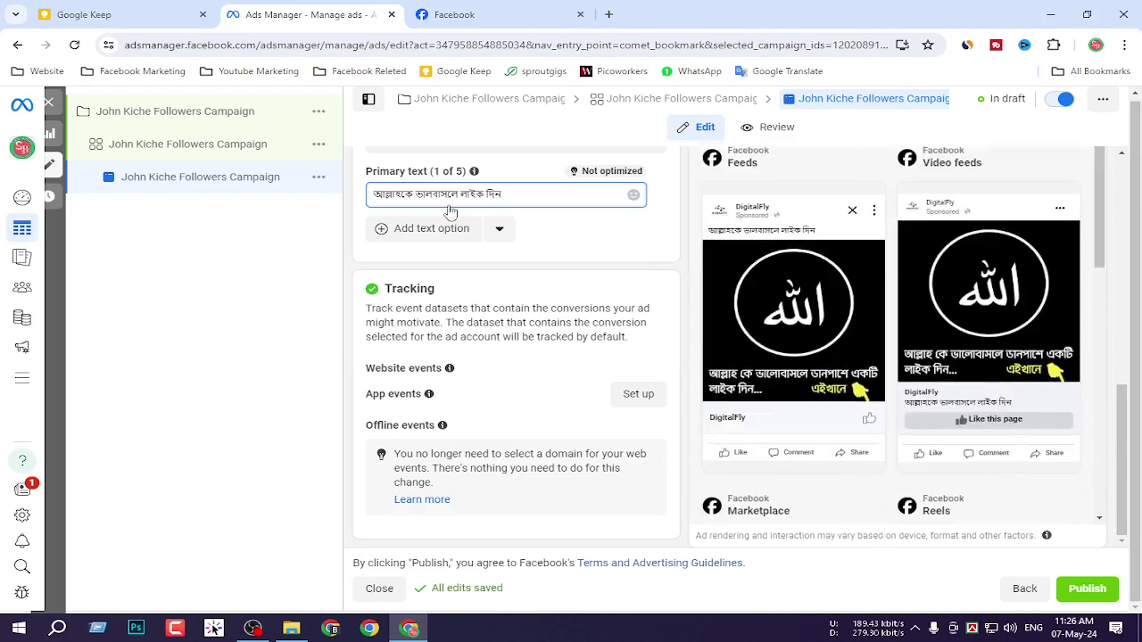
pyautogui.click(153, 12)
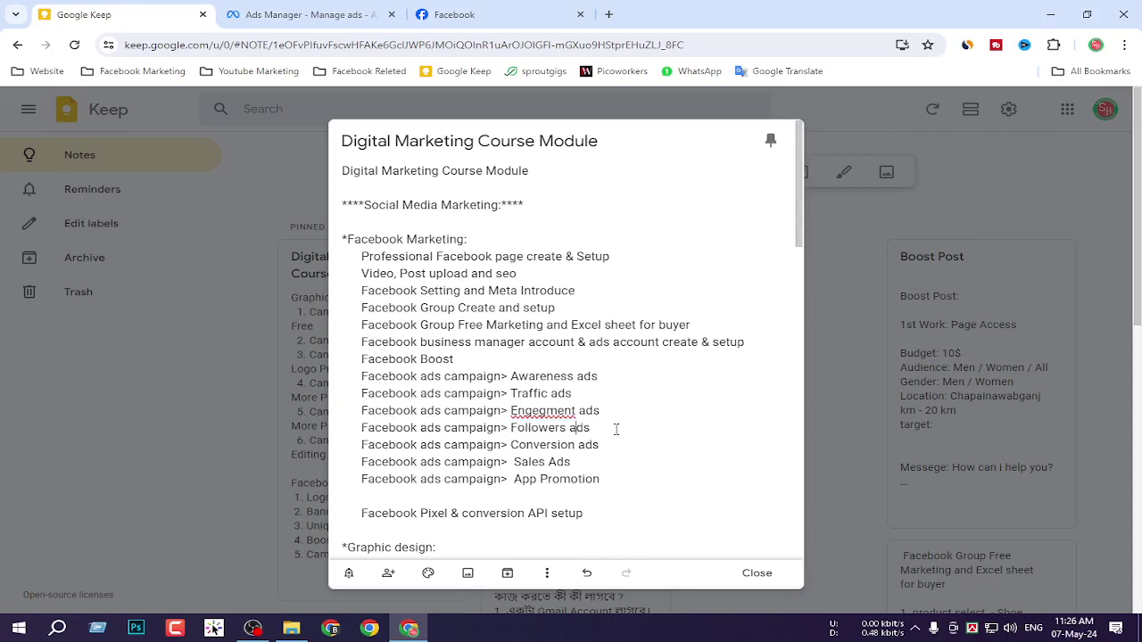
pyautogui.moveTo(615, 428); pyautogui.dragTo(351, 430)
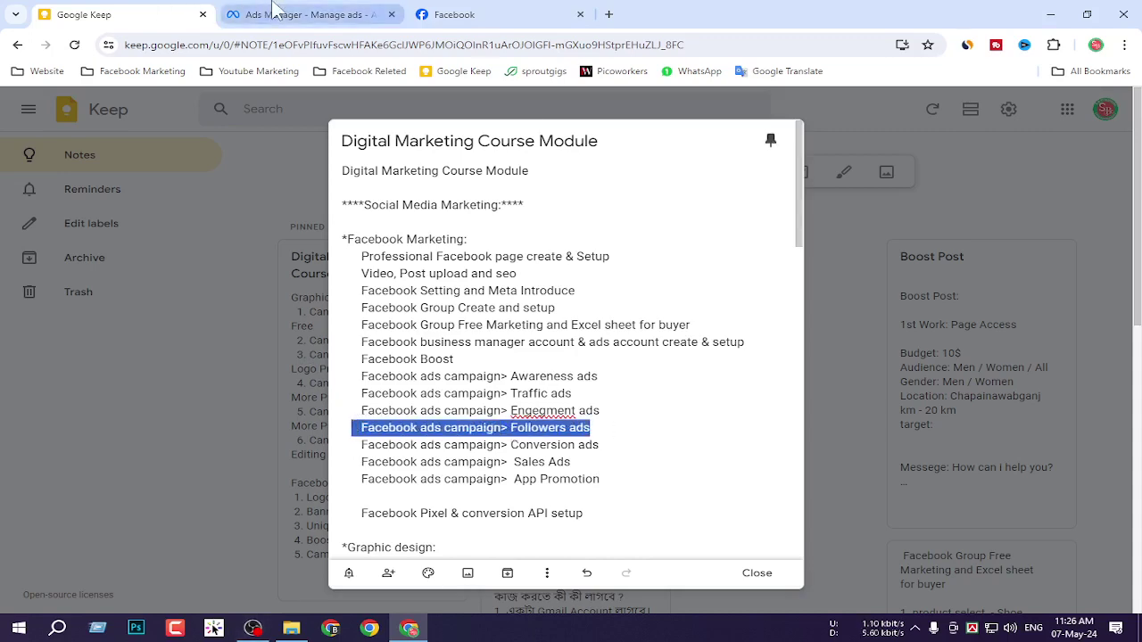
pyautogui.click(276, 14)
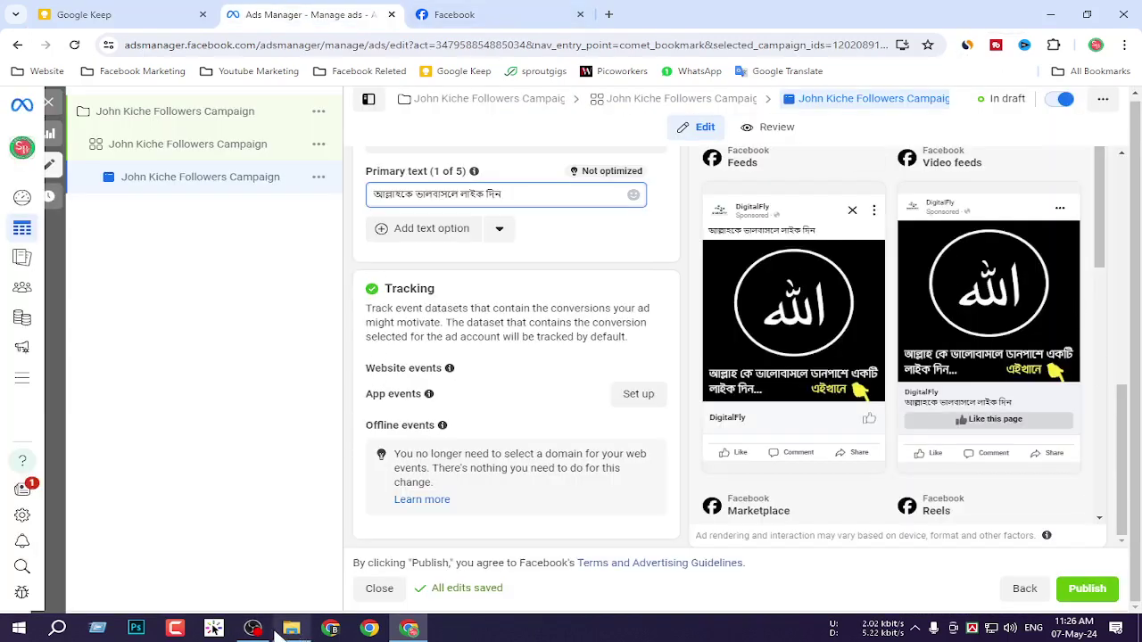